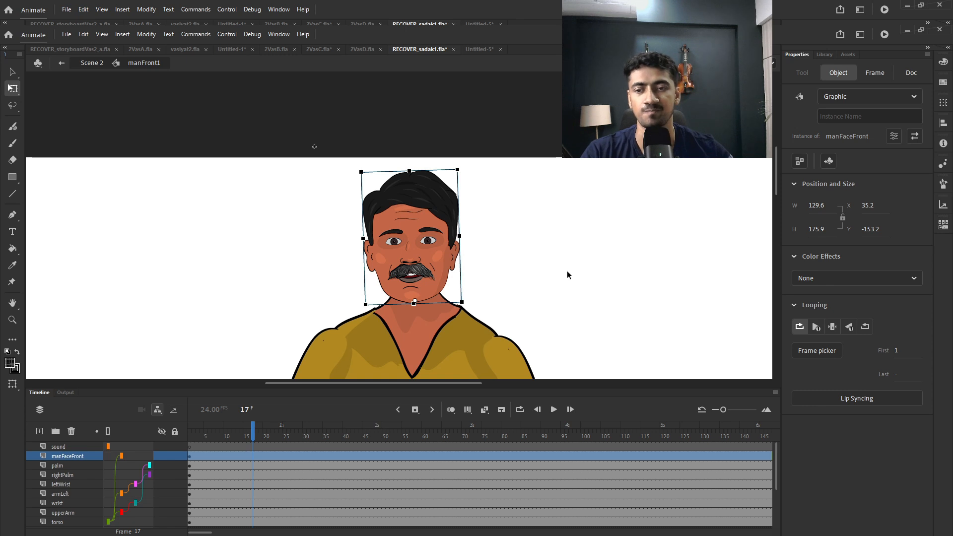
Return to Scene 2 and shrink the timeline area to give the stage more room around the man.
click(84, 69)
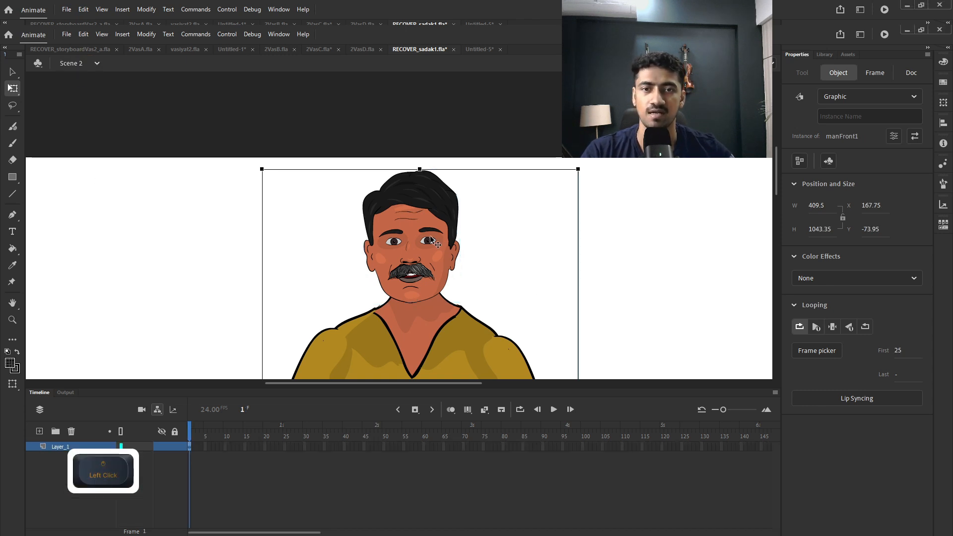
scroll(472, 219, down, 3)
scroll(484, 230, down, 2)
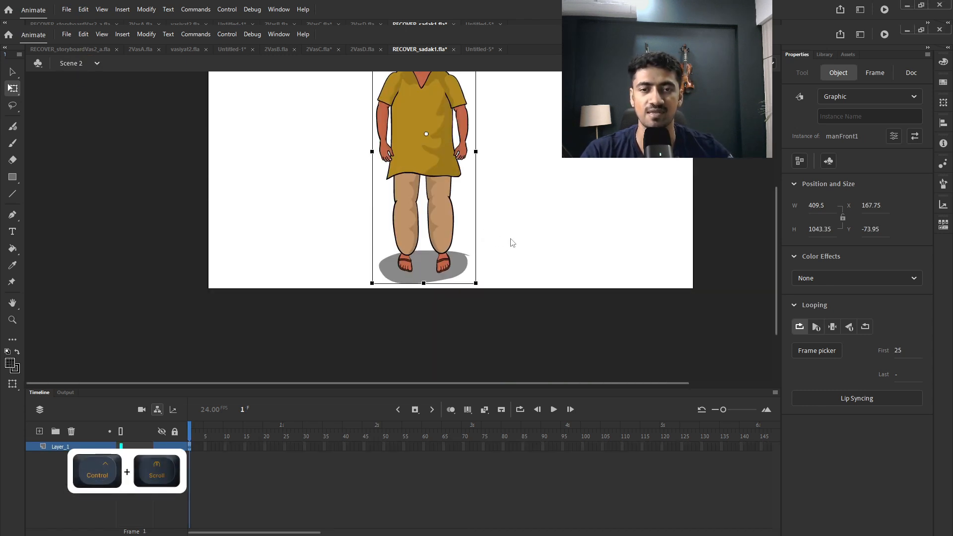
scroll(507, 240, up, 1)
scroll(490, 223, up, 3)
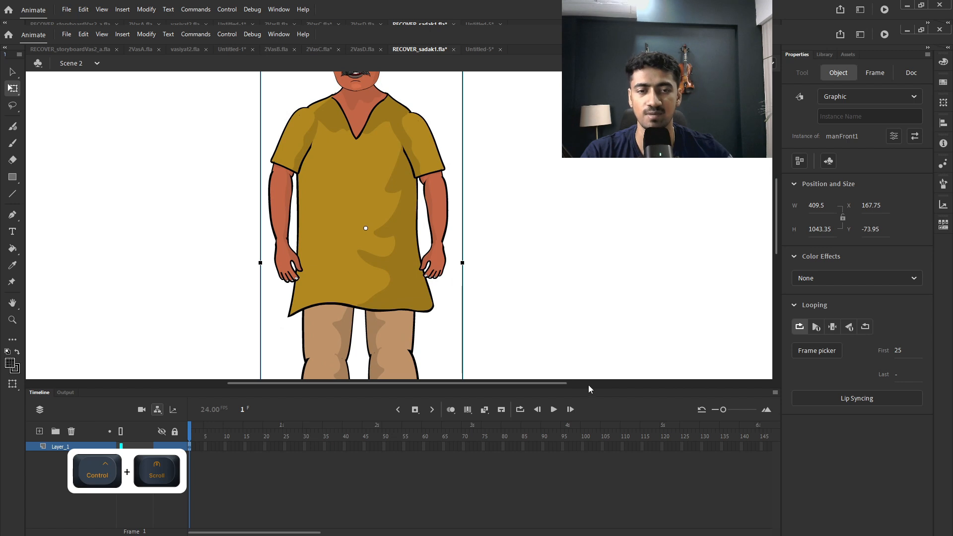
drag(590, 386, 595, 432)
drag(778, 238, 778, 198)
click(589, 225)
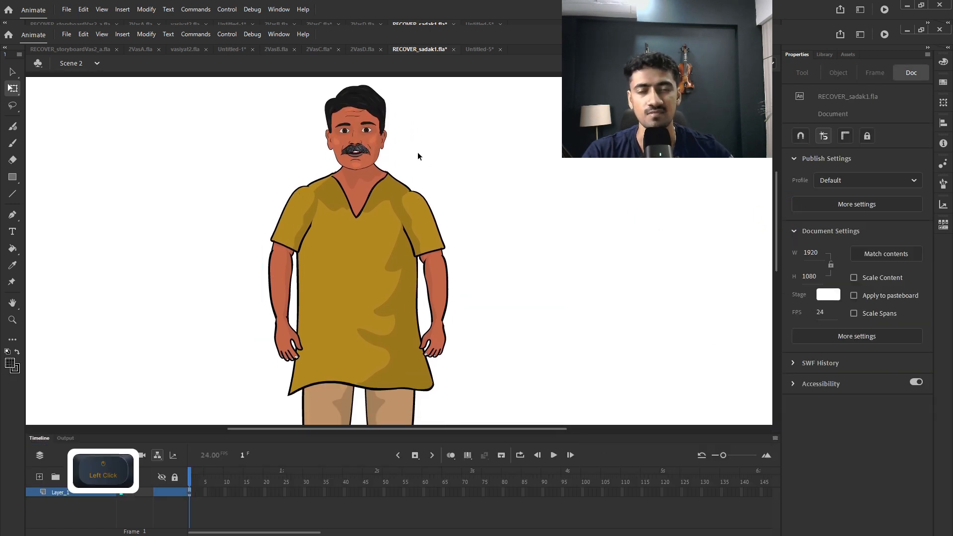
Open the manFront1 symbol for editing and select frame 1 of its sound layer.
double_click(367, 158)
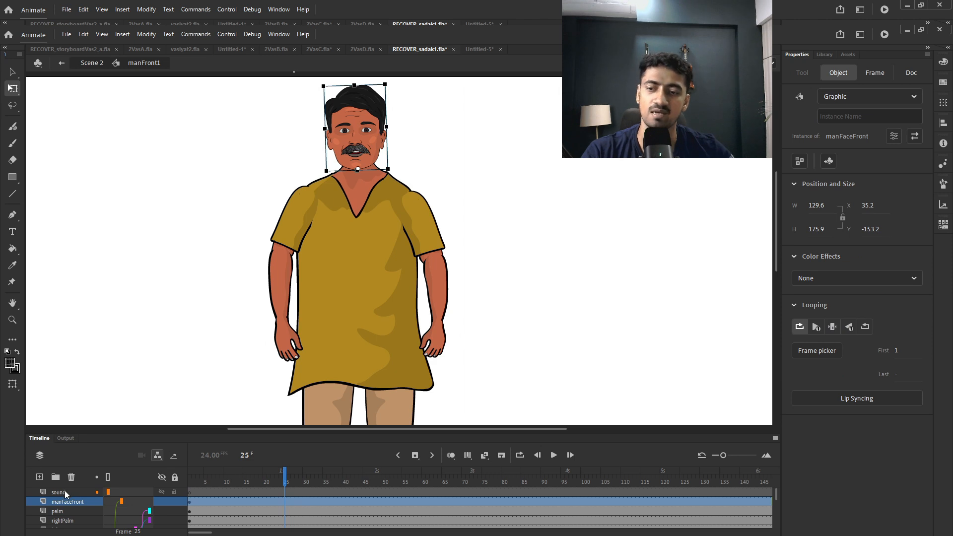
click(190, 492)
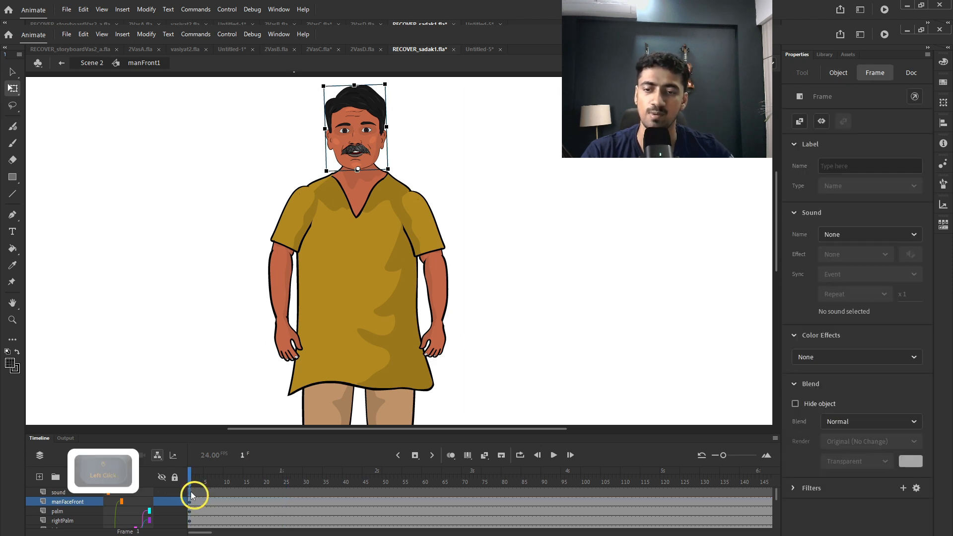
click(67, 34)
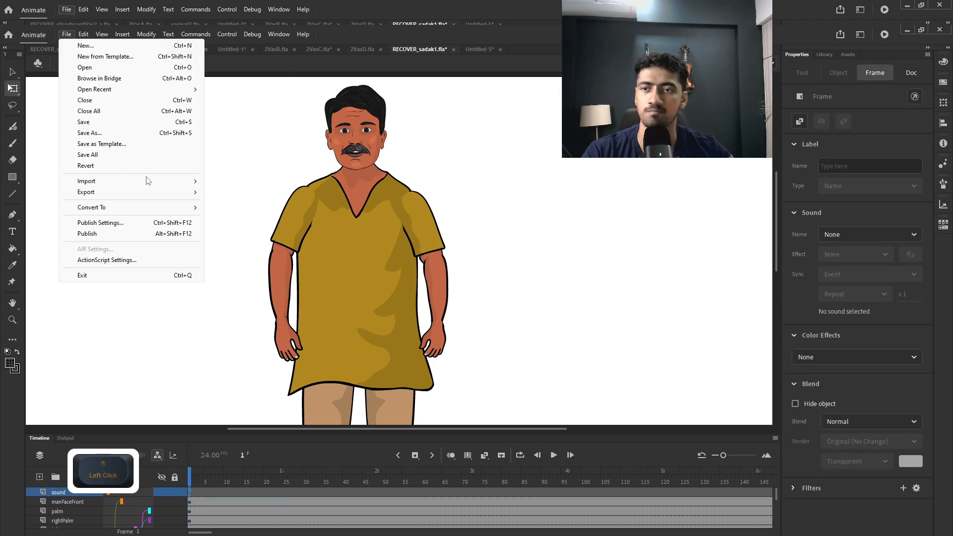
click(119, 181)
click(252, 123)
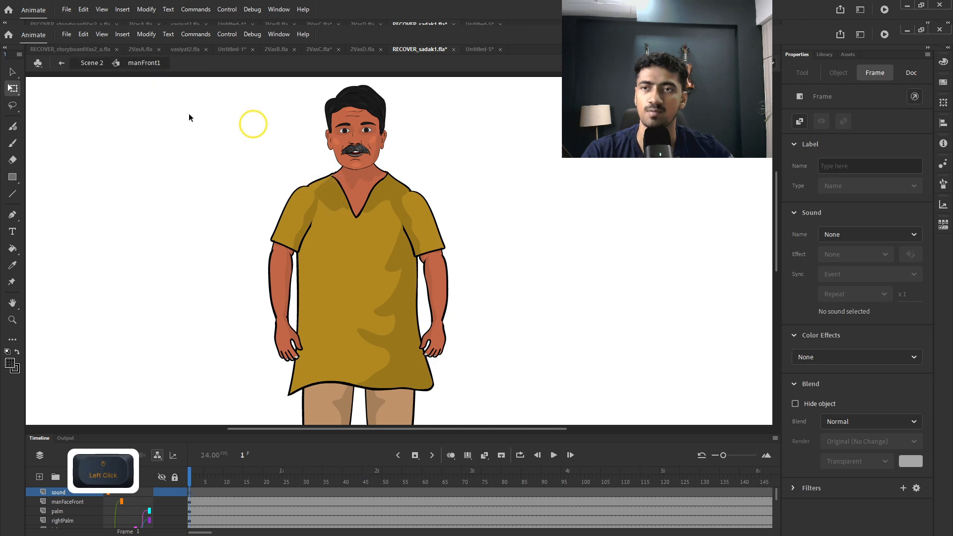
Import the audio file 2Vas_Marker 01.mp3 from the Audios2 folder into the library.
click(62, 36)
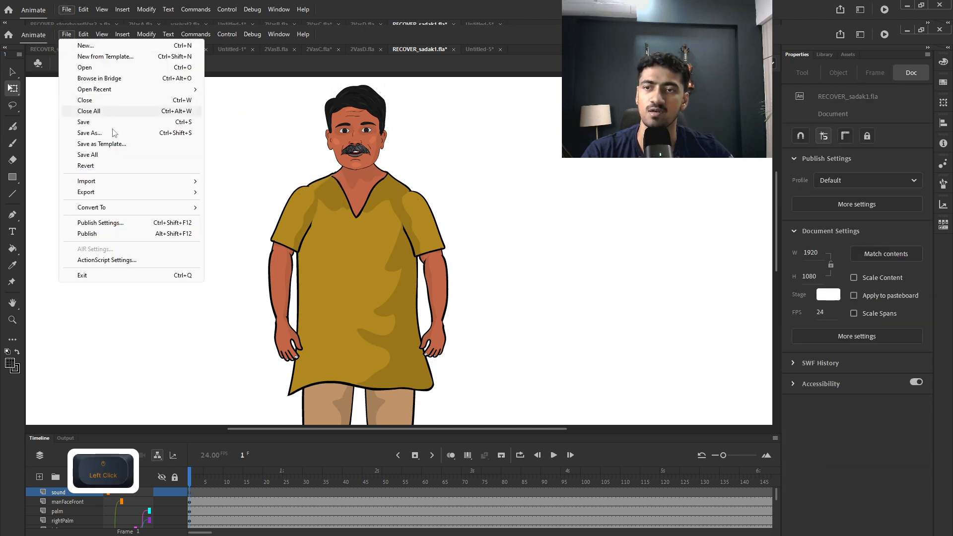
mouse_move(116, 185)
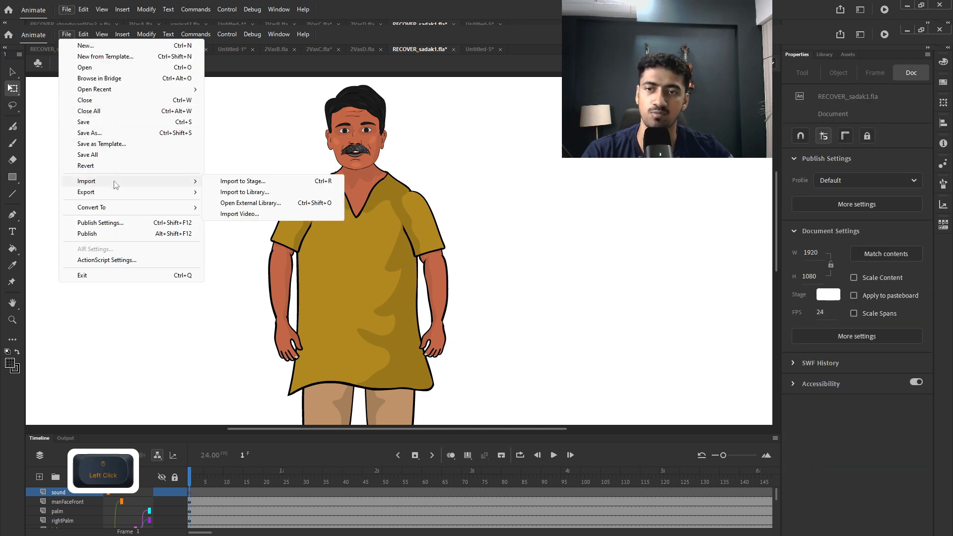
click(245, 192)
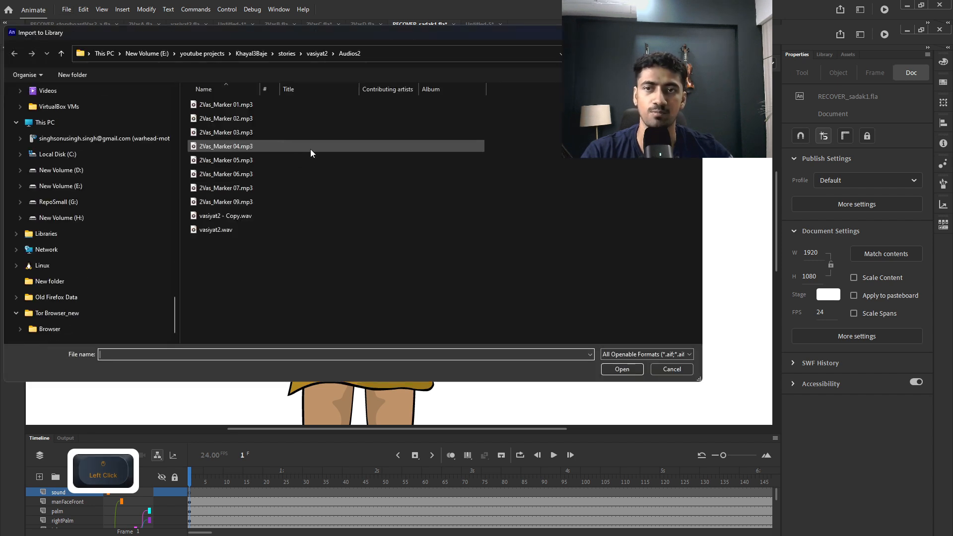
click(223, 105)
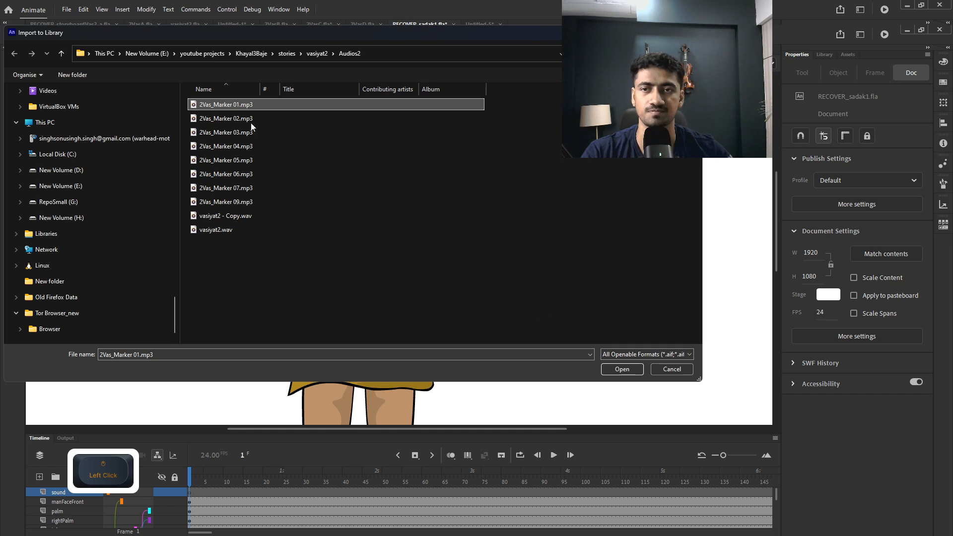
click(622, 369)
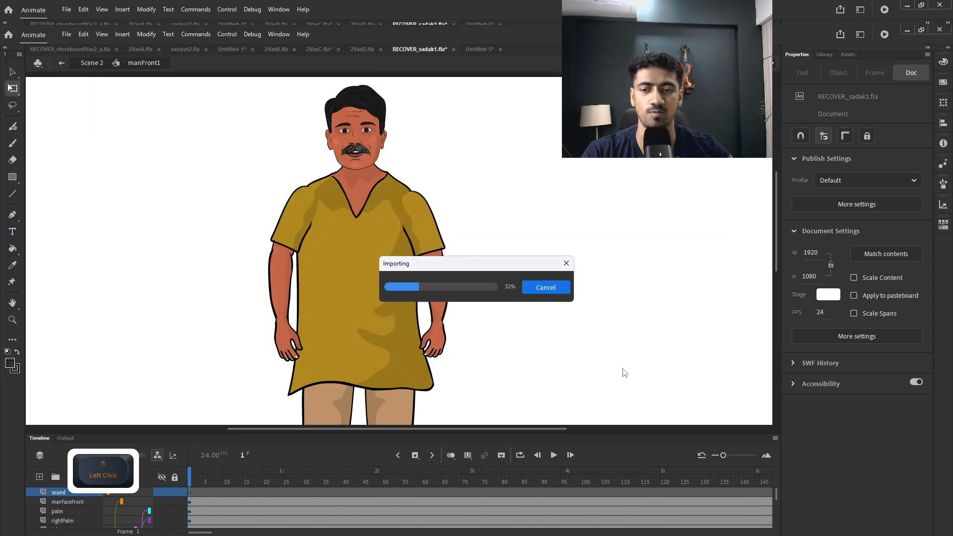
Find 2Vas_Marker 01.mp3 in the library by searching "mp3" and place it on manFront1's sound layer at frame 1.
click(830, 58)
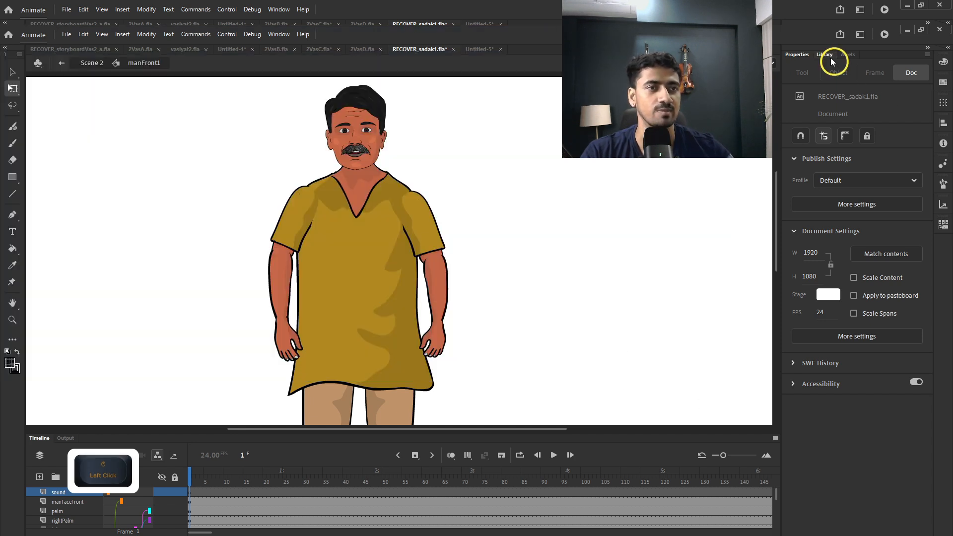
click(895, 144)
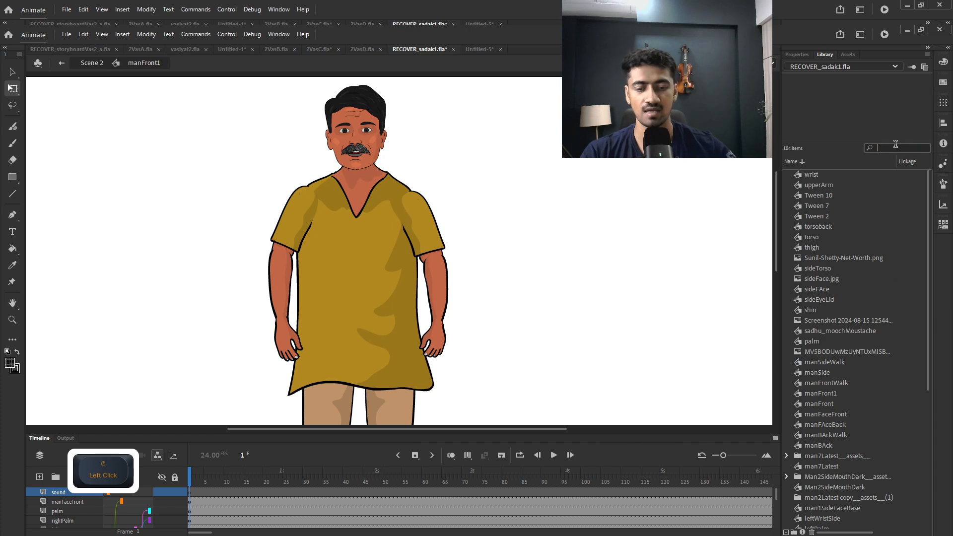
text(mp3)
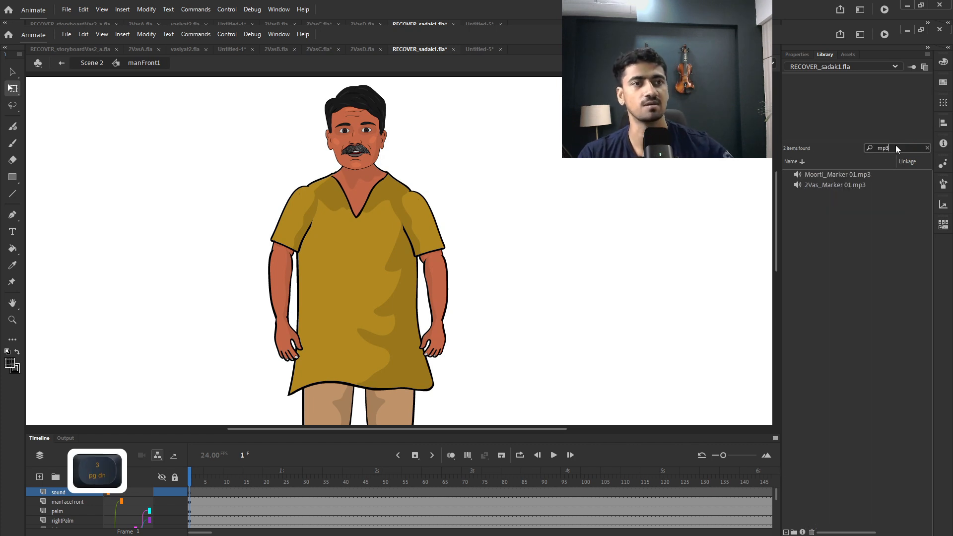
click(859, 185)
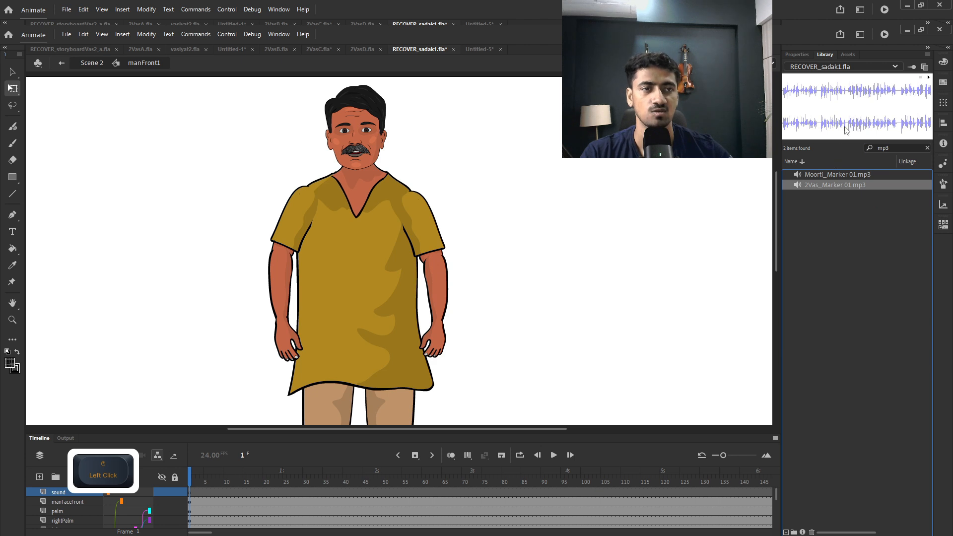
click(872, 109)
drag(871, 110, 454, 178)
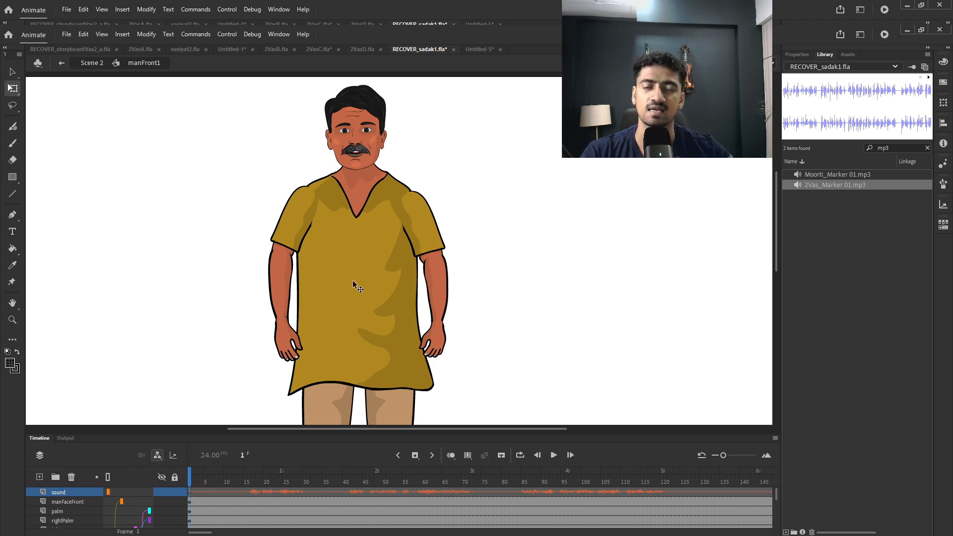
click(191, 477)
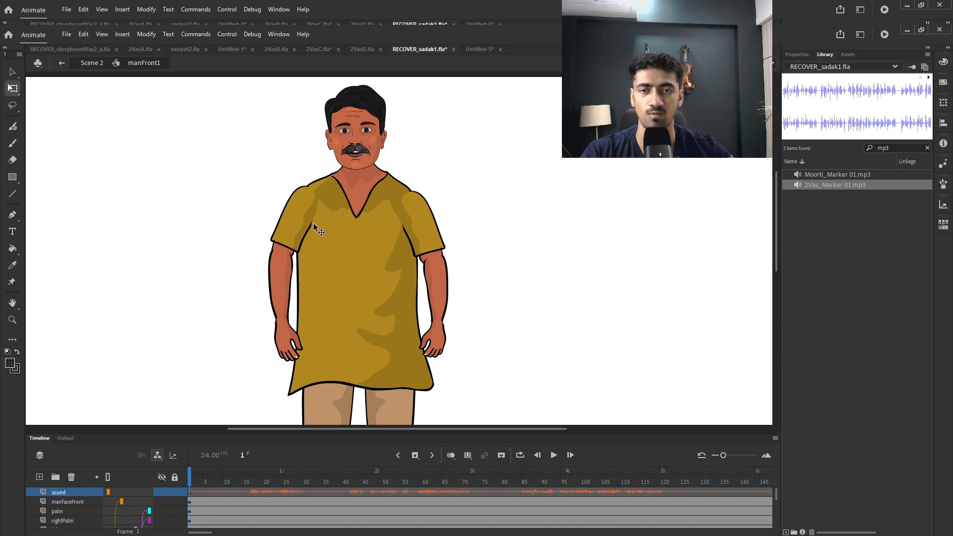
Inside the manFaceFront symbol, add 2Vas_Marker 01.mp3 to the SOUND layer and show its frame's sound properties.
click(358, 166)
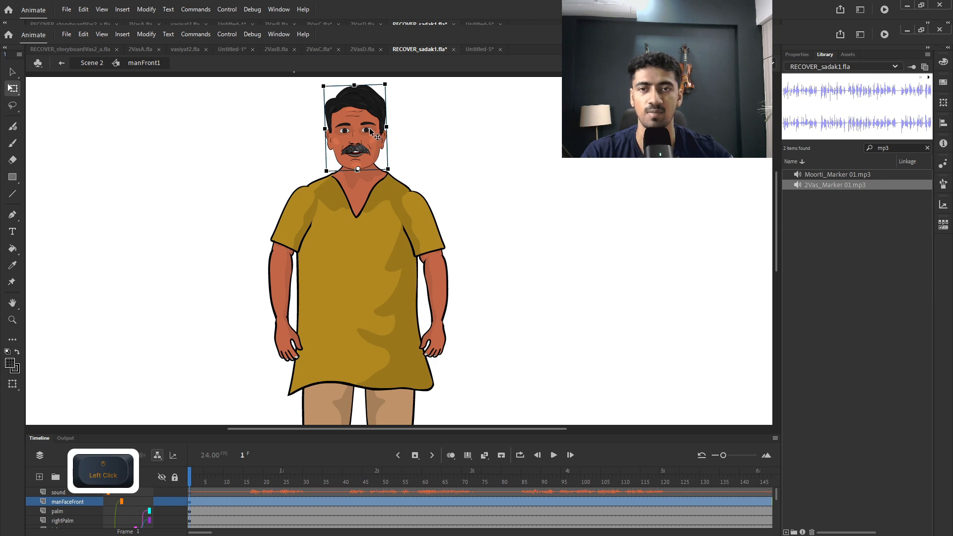
double_click(364, 130)
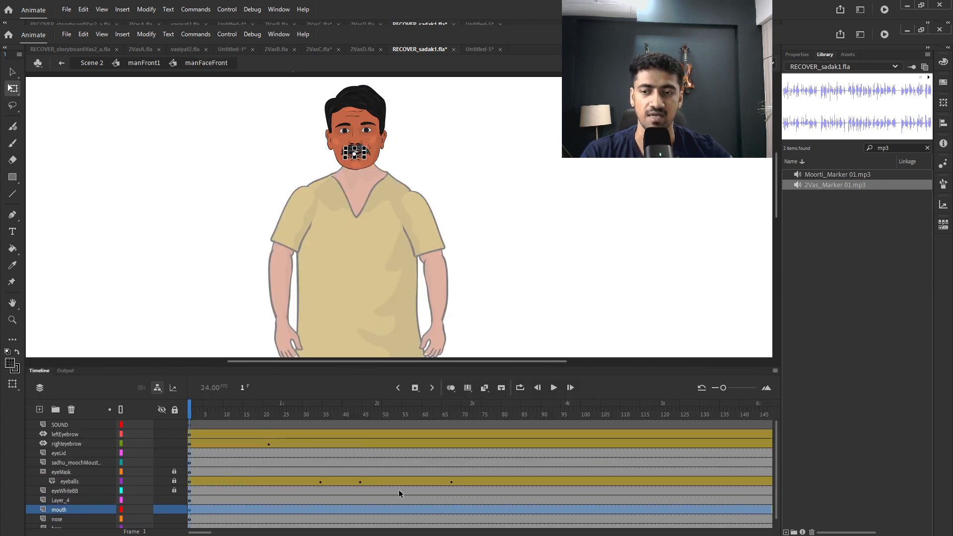
click(211, 425)
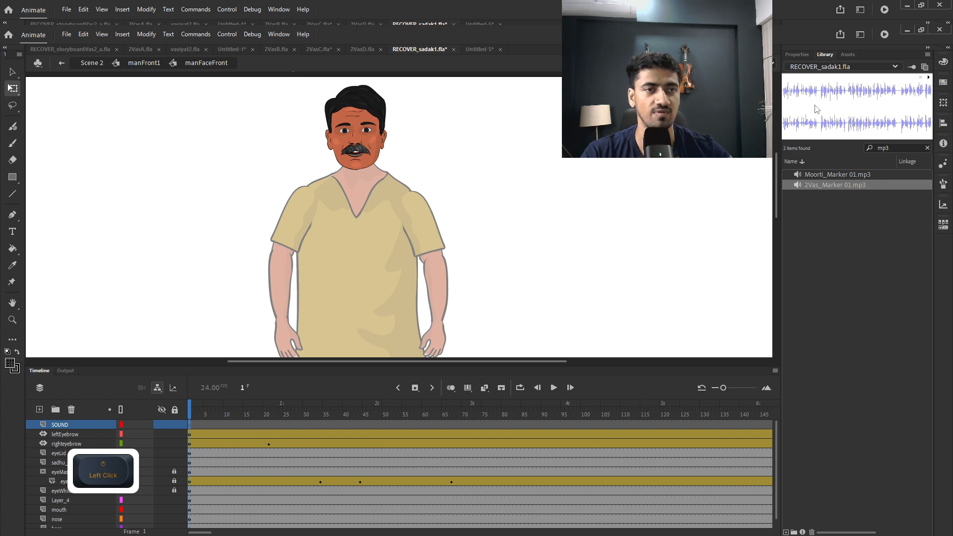
drag(835, 106, 512, 164)
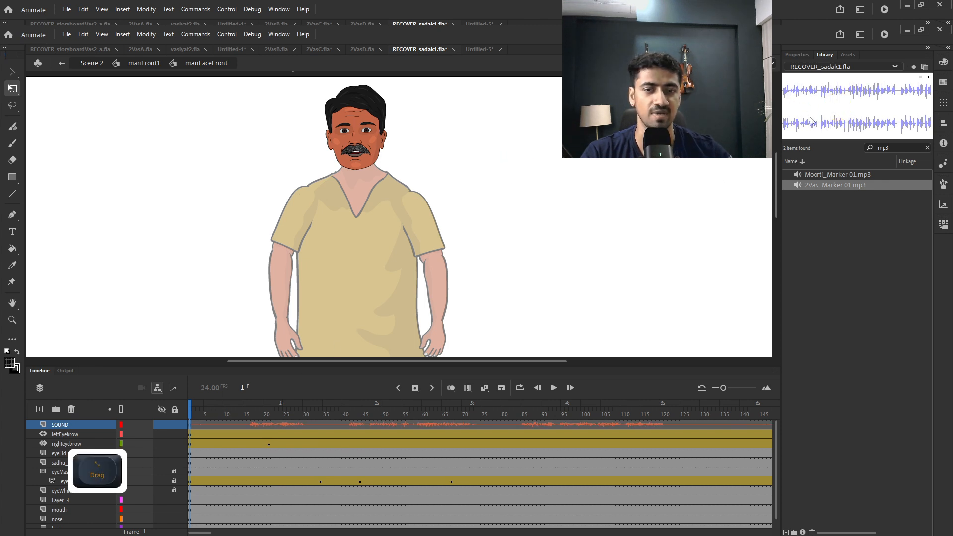
click(190, 426)
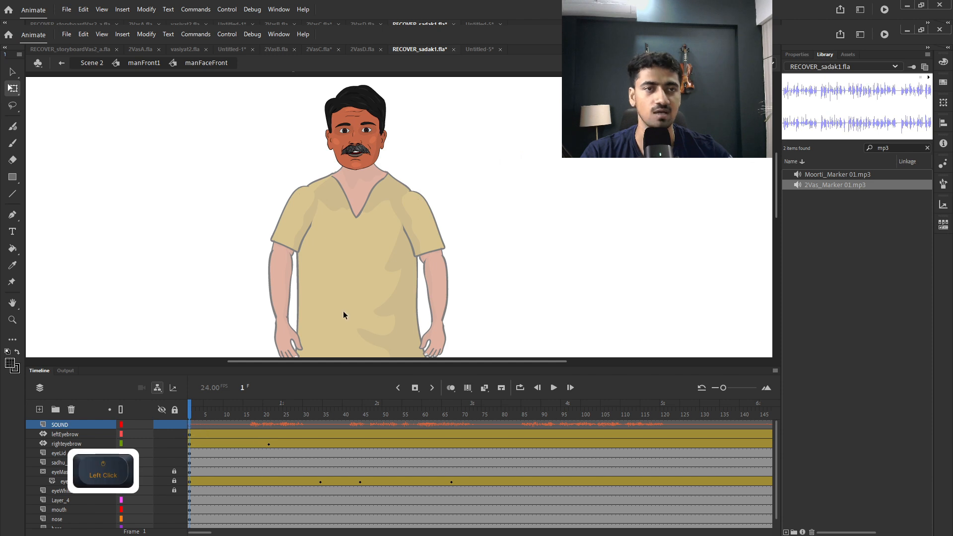
click(802, 56)
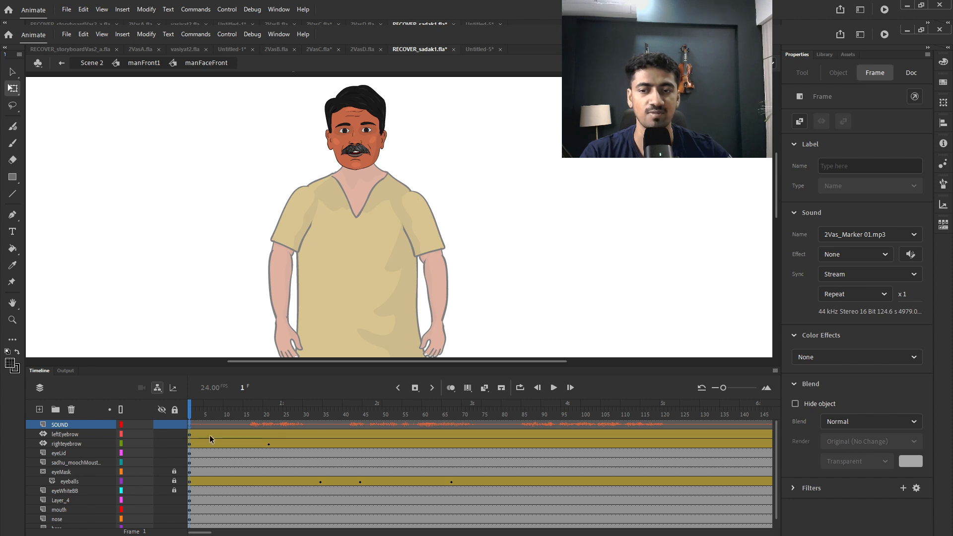
Play the manFaceFront timeline with its audio from frame 14 and pause it.
drag(192, 413, 245, 433)
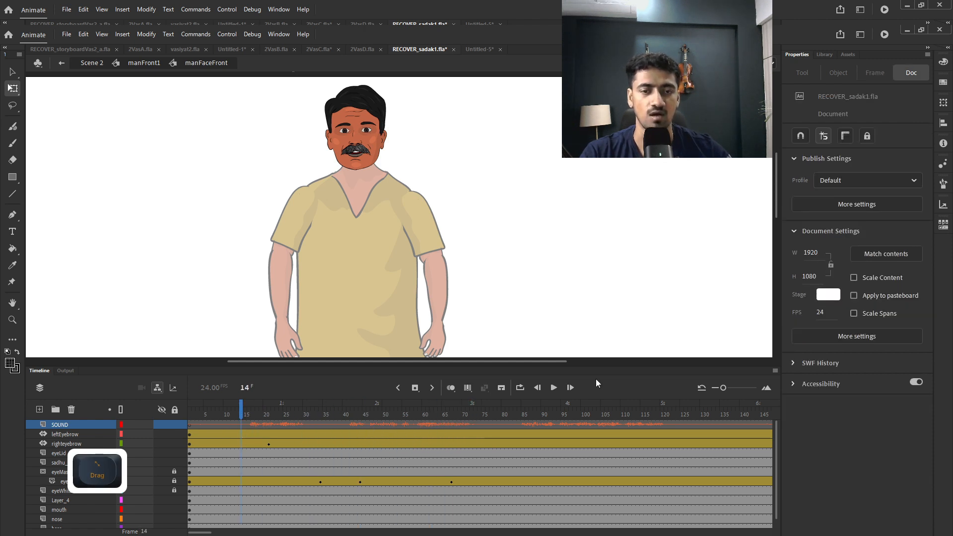
click(554, 389)
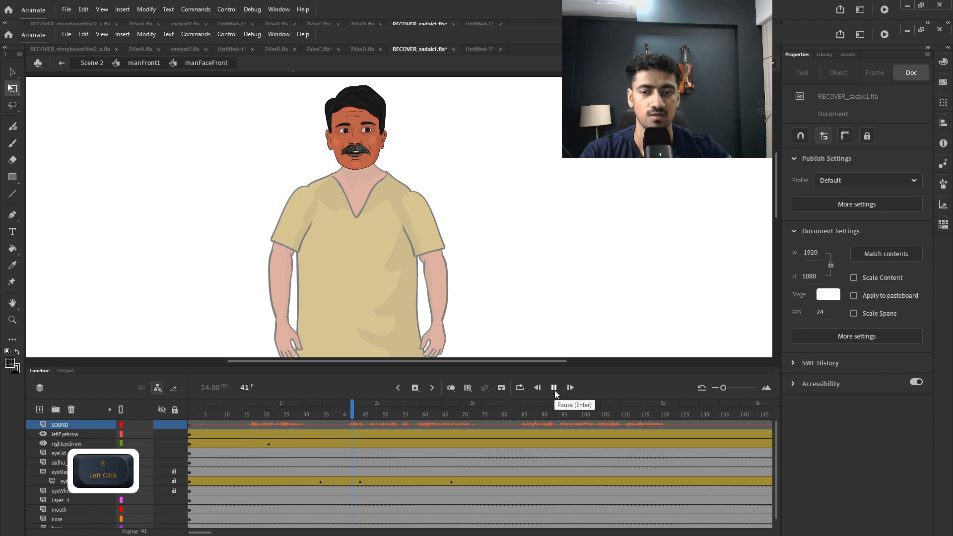
click(555, 391)
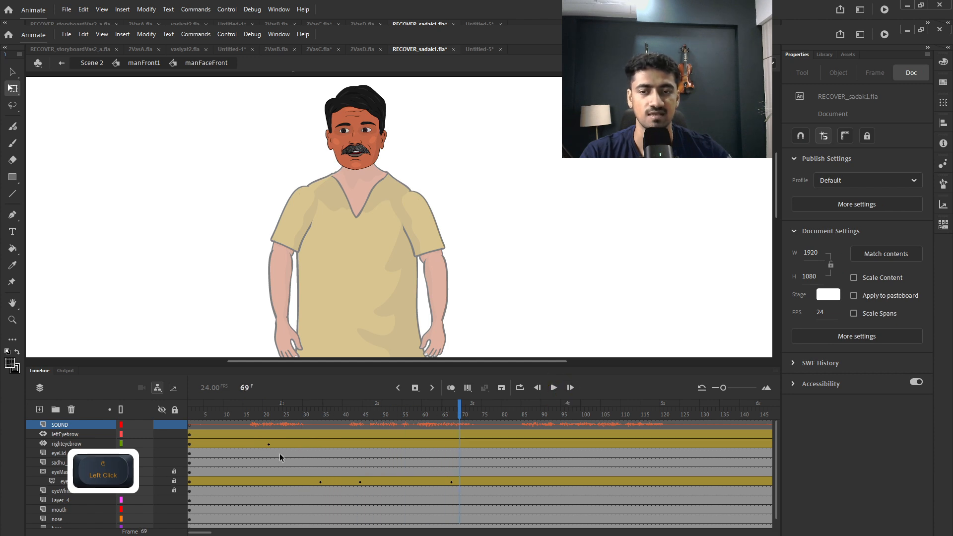
Set the sync of the audio on manFaceFront's SOUND layer to Stream.
click(240, 425)
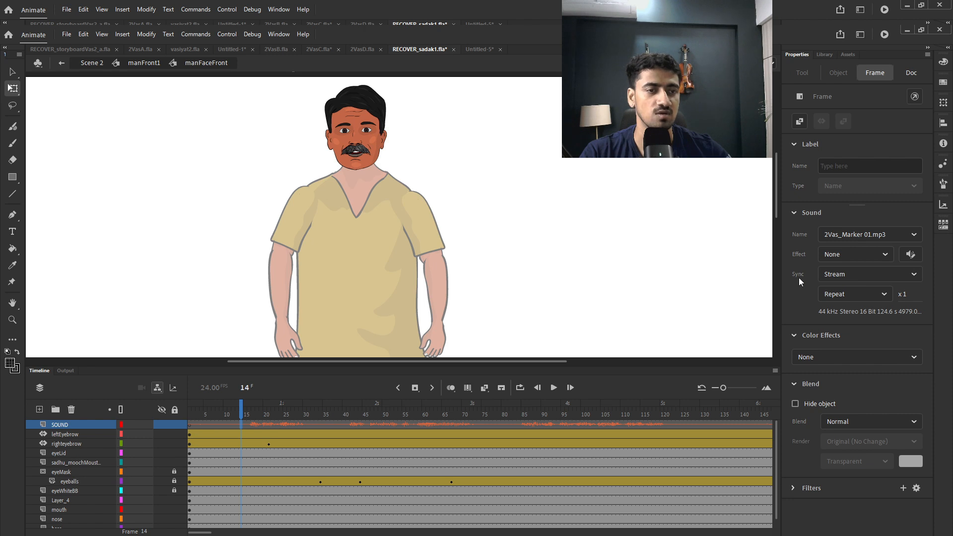
click(907, 275)
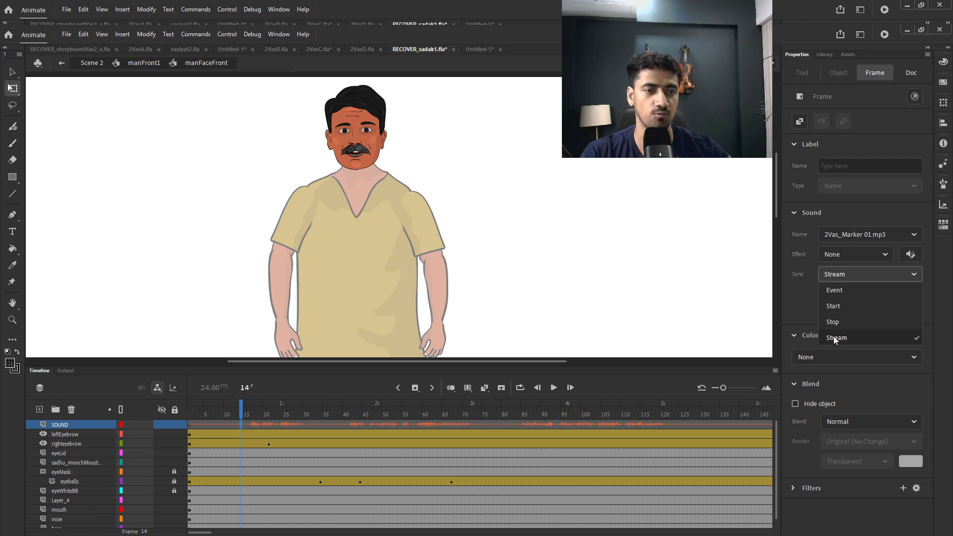
click(805, 306)
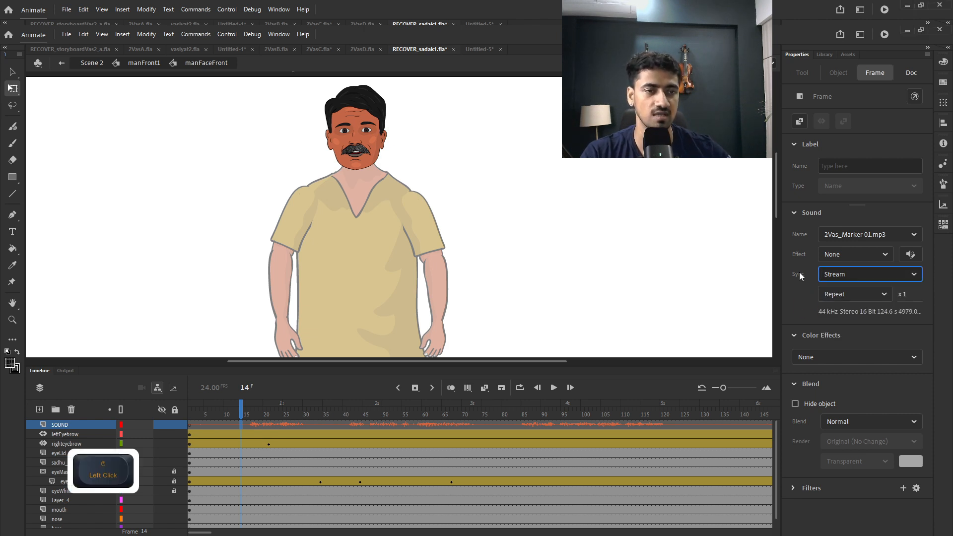
click(193, 425)
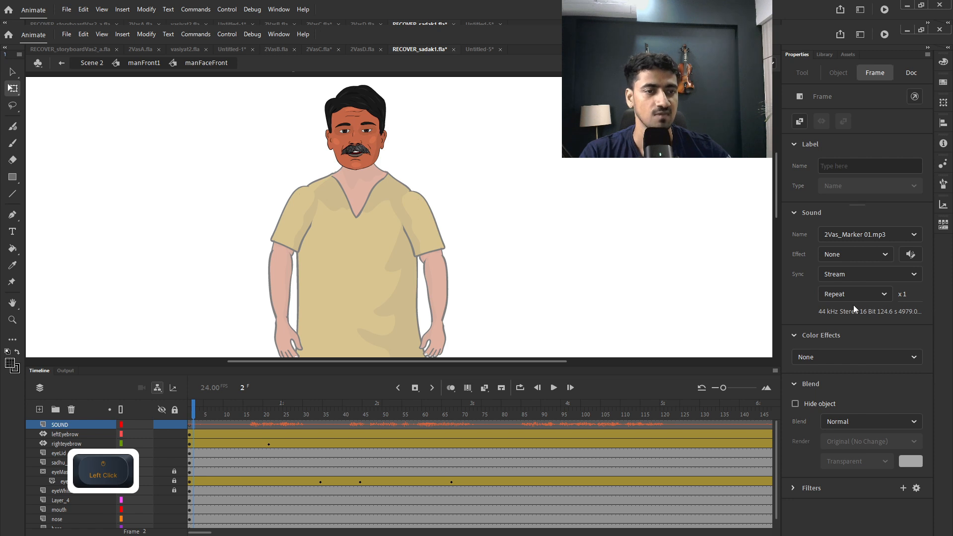
click(915, 276)
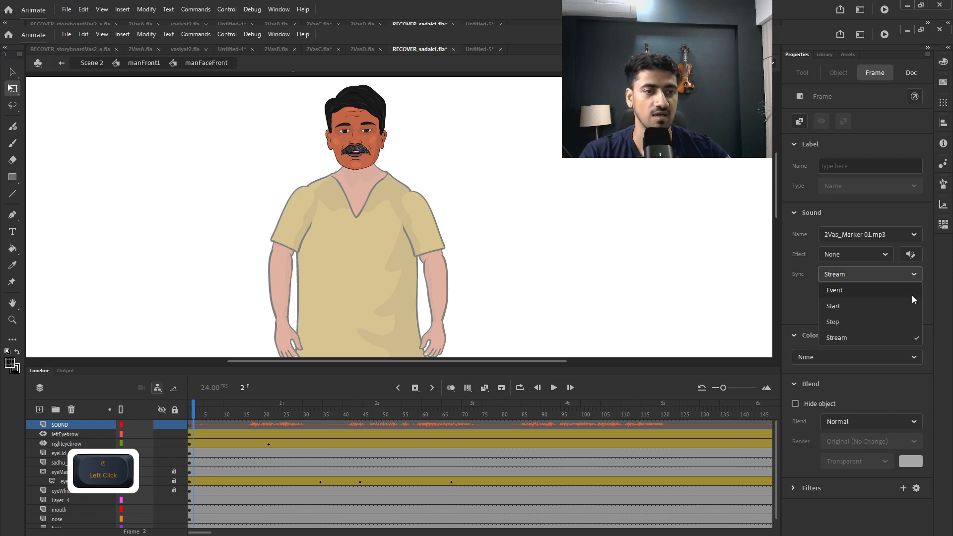
click(839, 340)
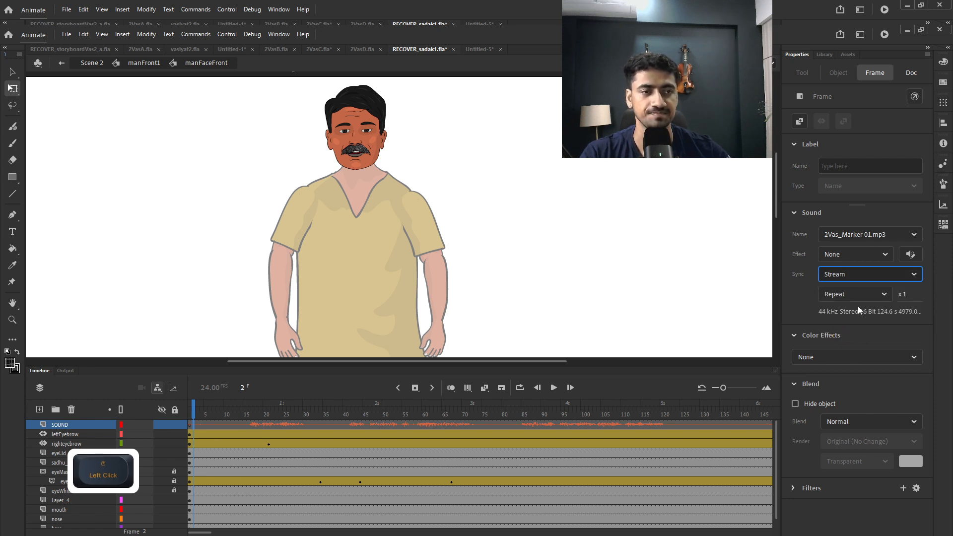
Review the effect options available for the audio on the SOUND layer.
click(884, 255)
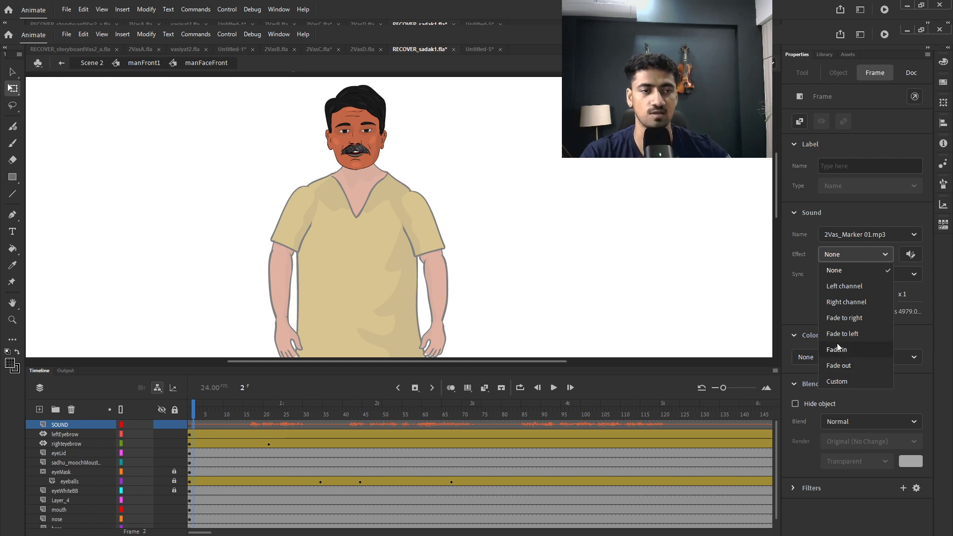
click(810, 311)
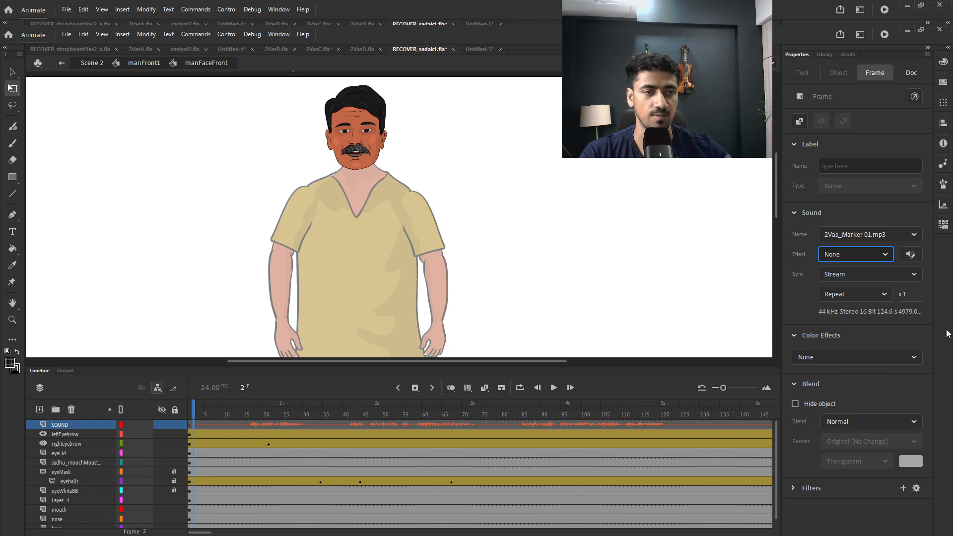
Insert a keyframe at frame 9 of the mouth layer and set the mouth symbol to mouth shape 2 with the frame picker.
drag(193, 412, 214, 423)
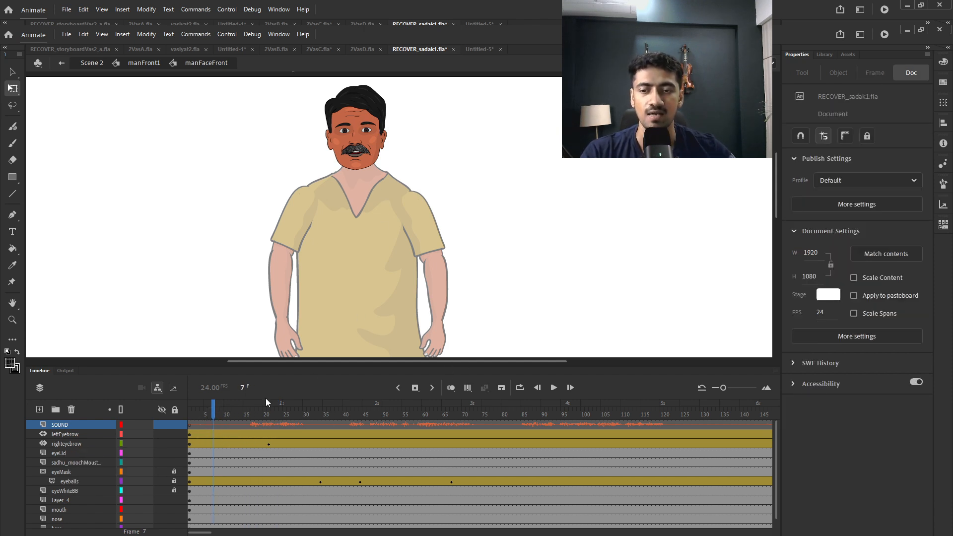
scroll(215, 509, down, 1)
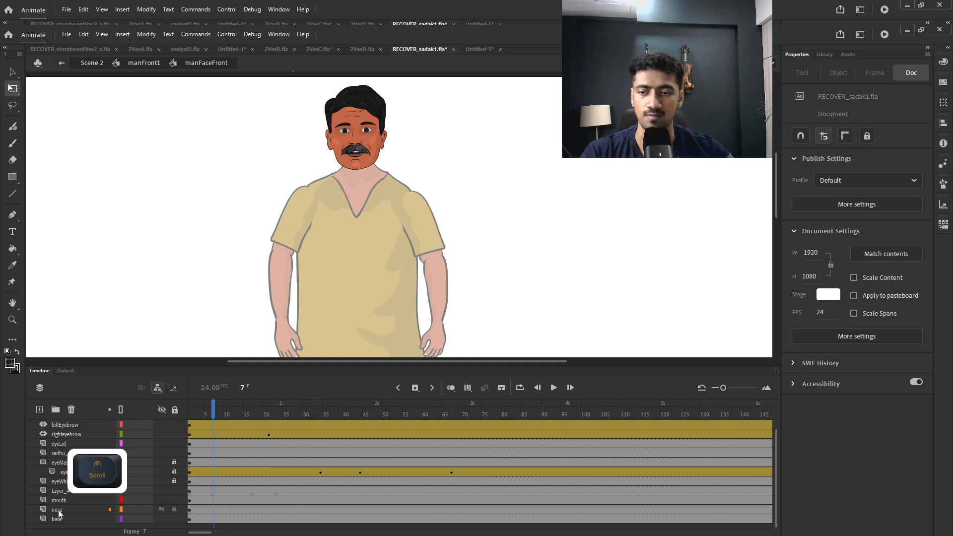
click(57, 502)
click(219, 500)
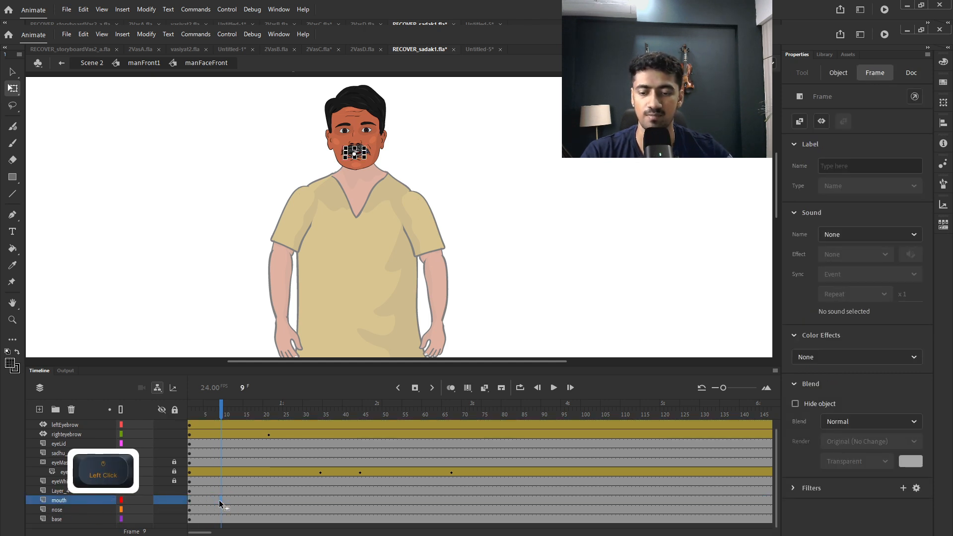
scroll(394, 169, up, 3)
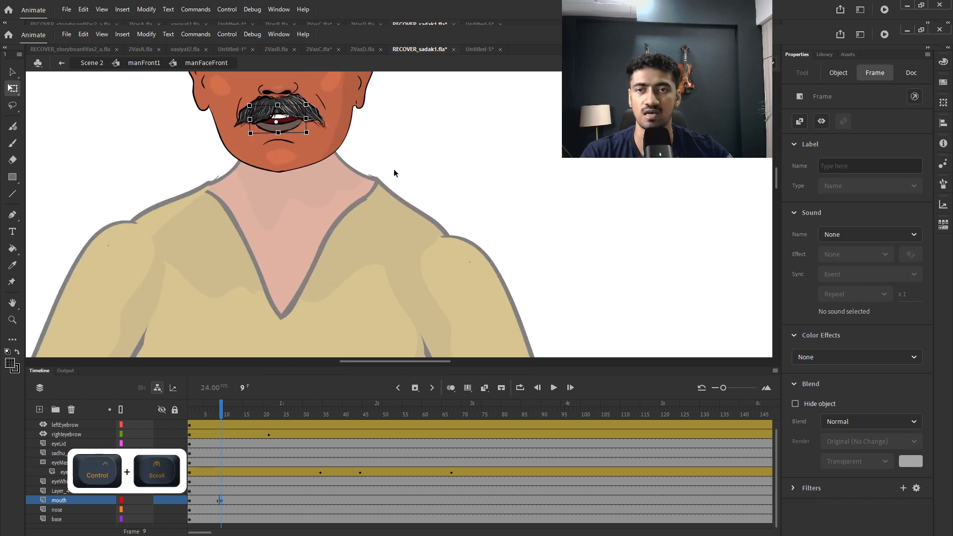
click(342, 165)
click(295, 127)
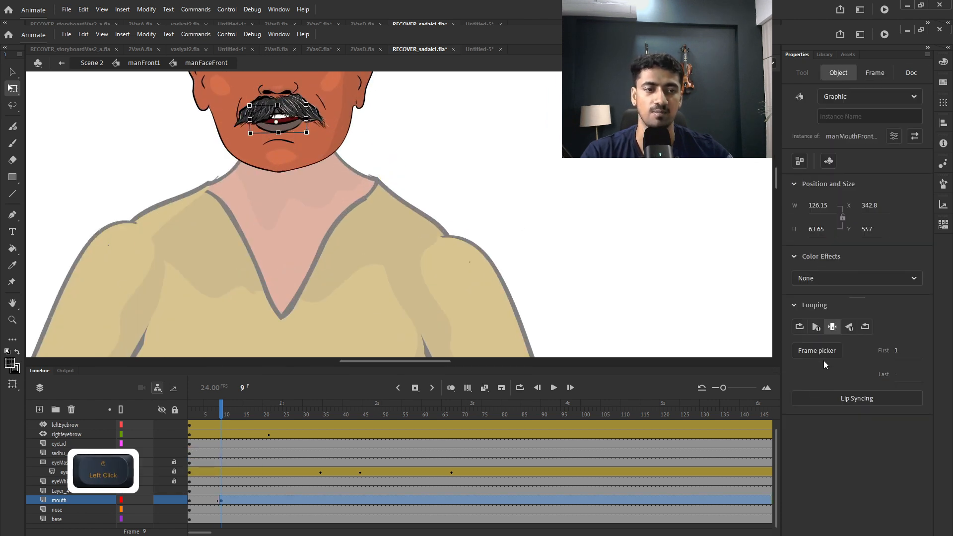
click(819, 351)
click(852, 298)
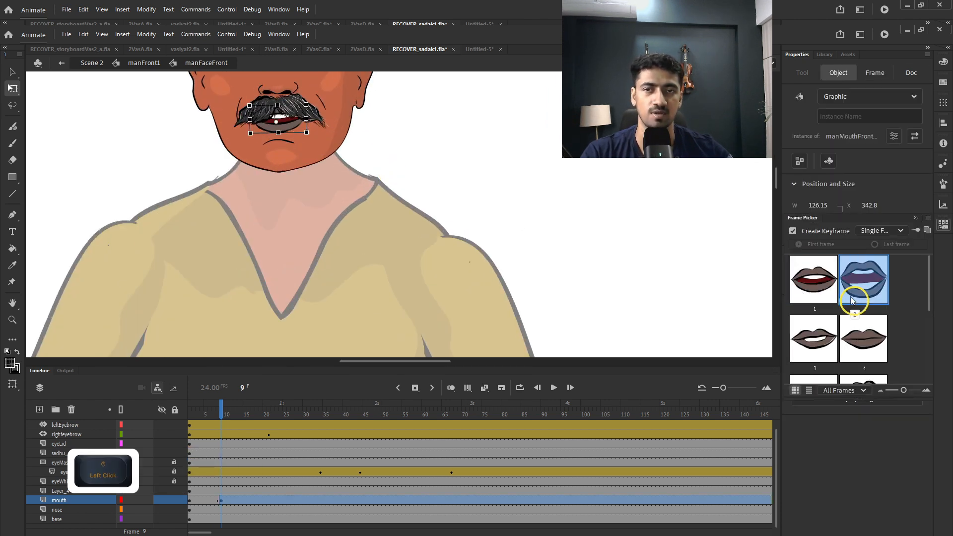
Insert a keyframe at frame 11 of the mouth layer and assign mouth shape 6 to the mouth symbol.
click(228, 500)
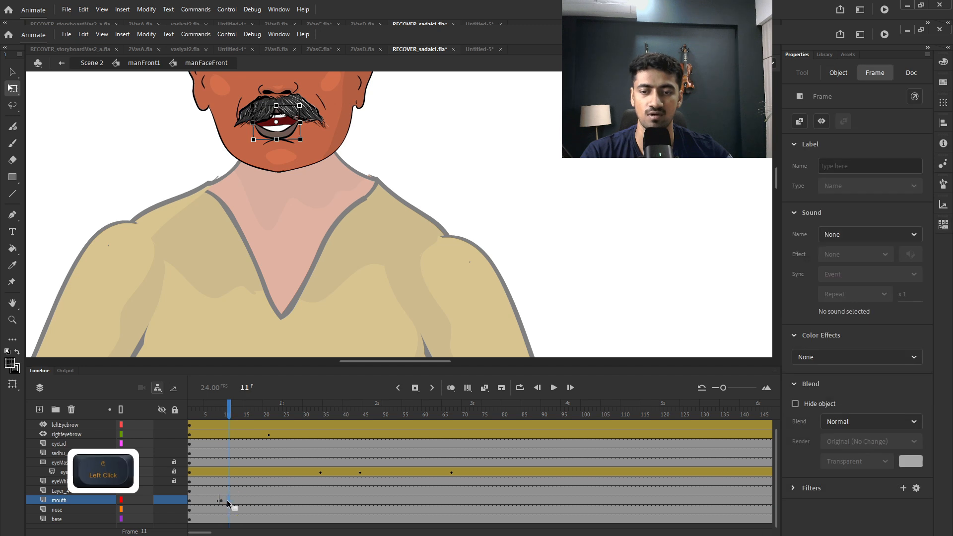
key(s)
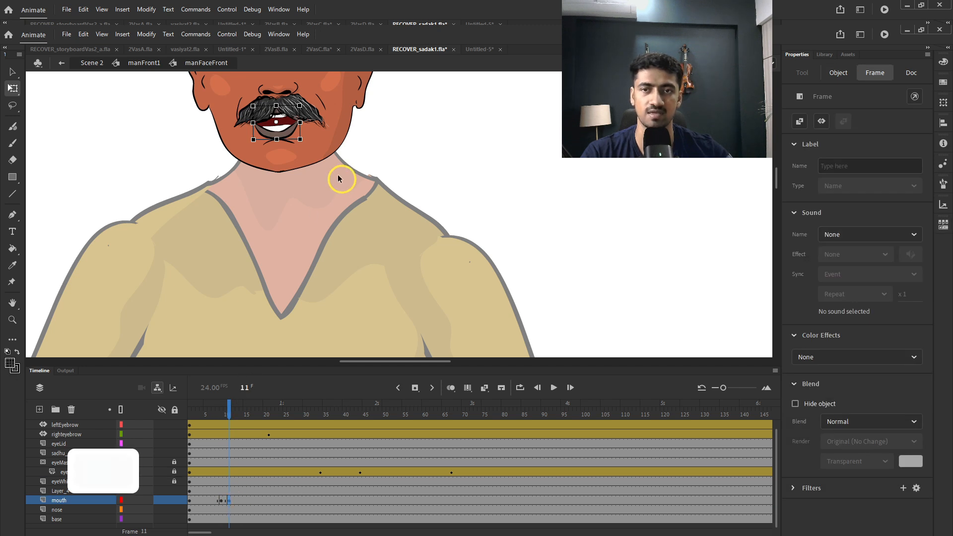
click(292, 140)
click(819, 350)
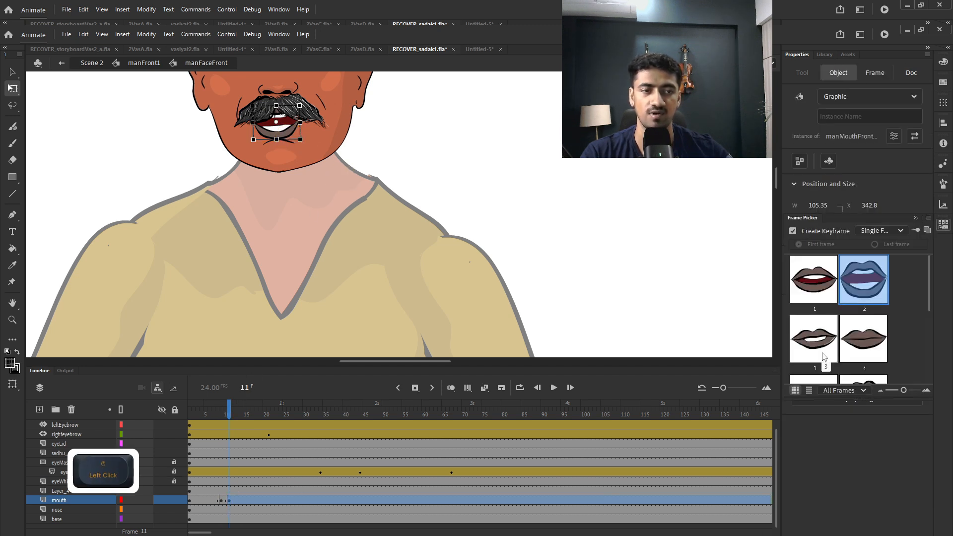
scroll(844, 317, down, 1)
click(864, 358)
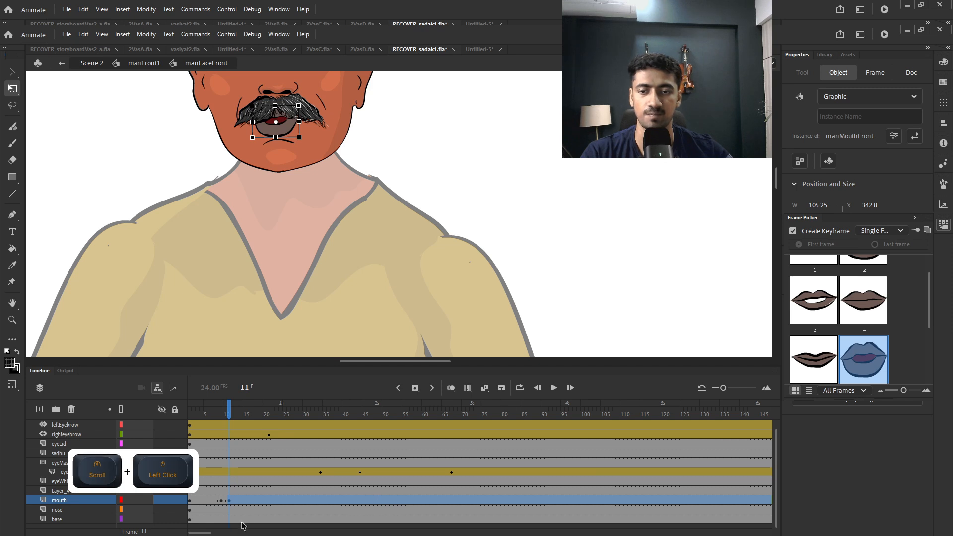
Add a keyframe at frame 13 of the mouth layer and switch the mouth symbol to mouth shape 9.
click(238, 500)
click(378, 188)
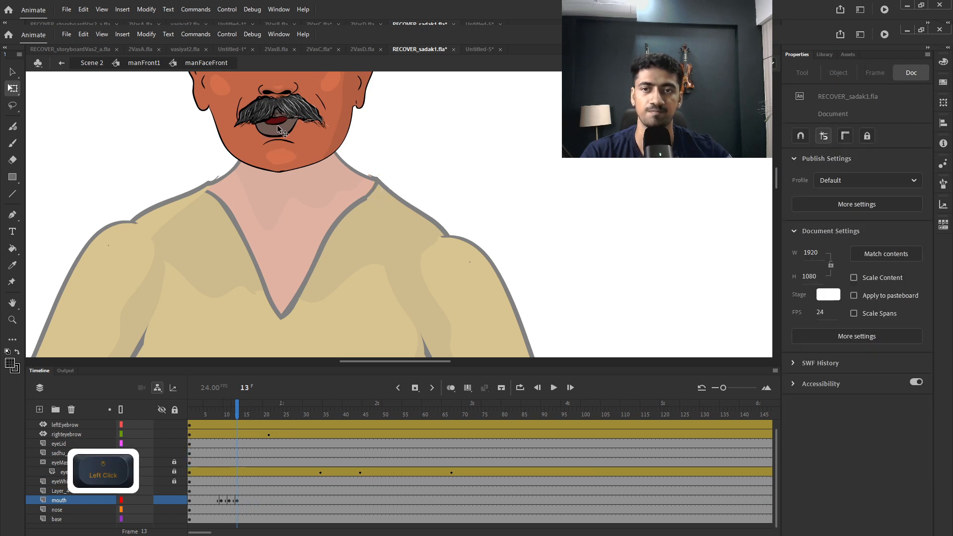
click(276, 119)
click(819, 351)
scroll(829, 369, down, 2)
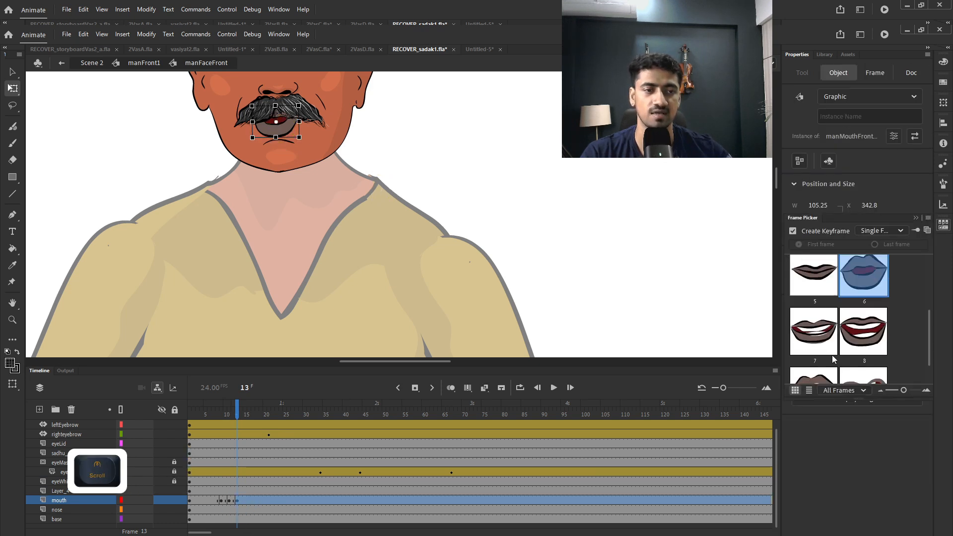
click(822, 351)
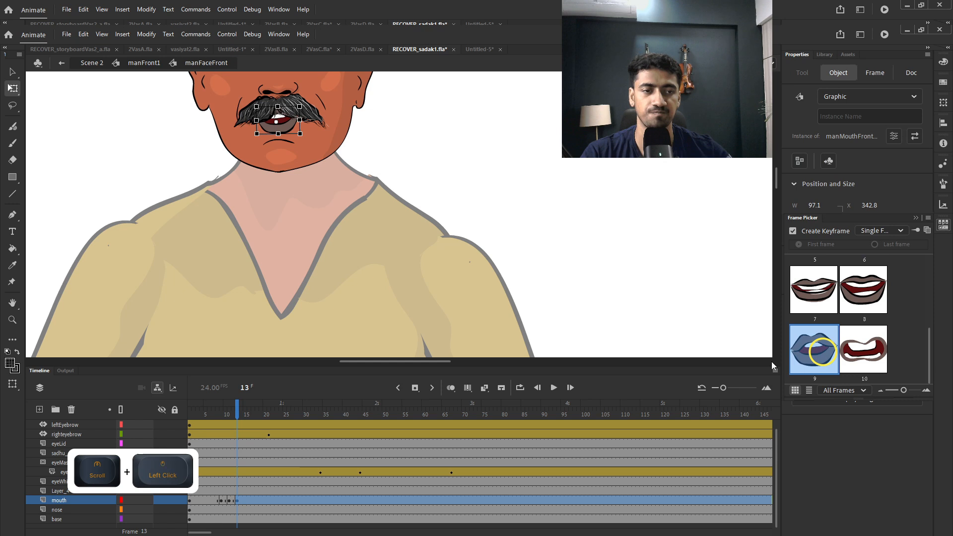
Preview the manual mouth shape changes by scrubbing through the frames around 7 to 11.
click(221, 482)
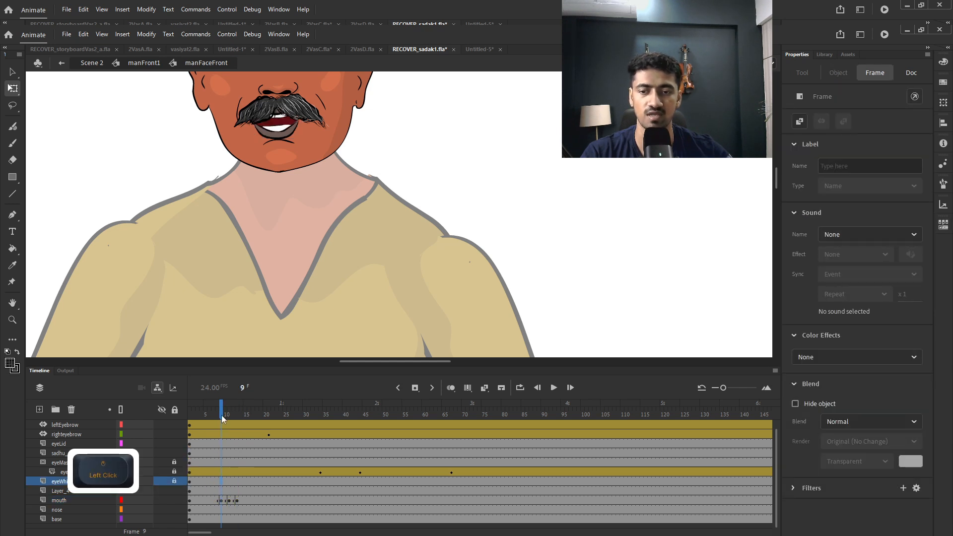
mouse_move(222, 415)
mouse_down()
mouse_move(241, 417)
mouse_move(232, 418)
mouse_up()
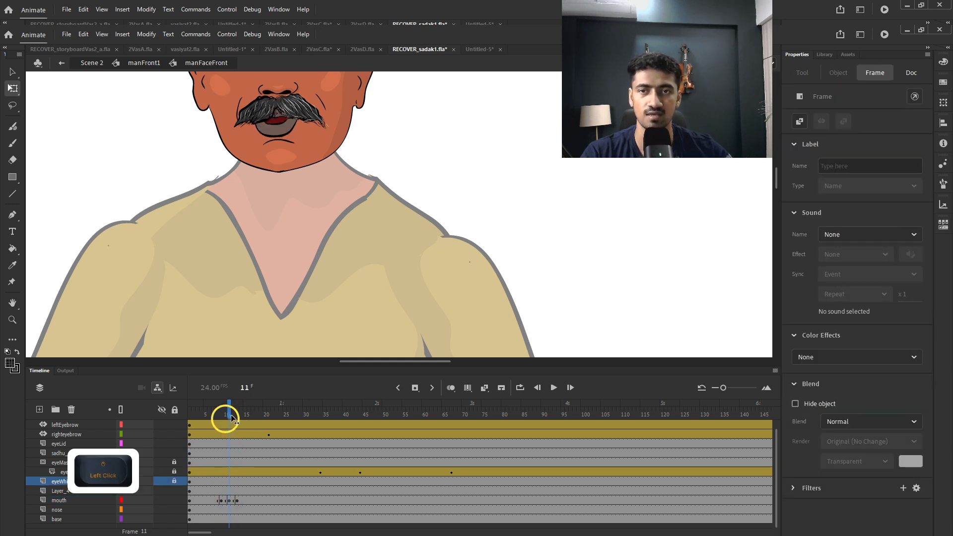
scroll(278, 214, up, 3)
click(219, 462)
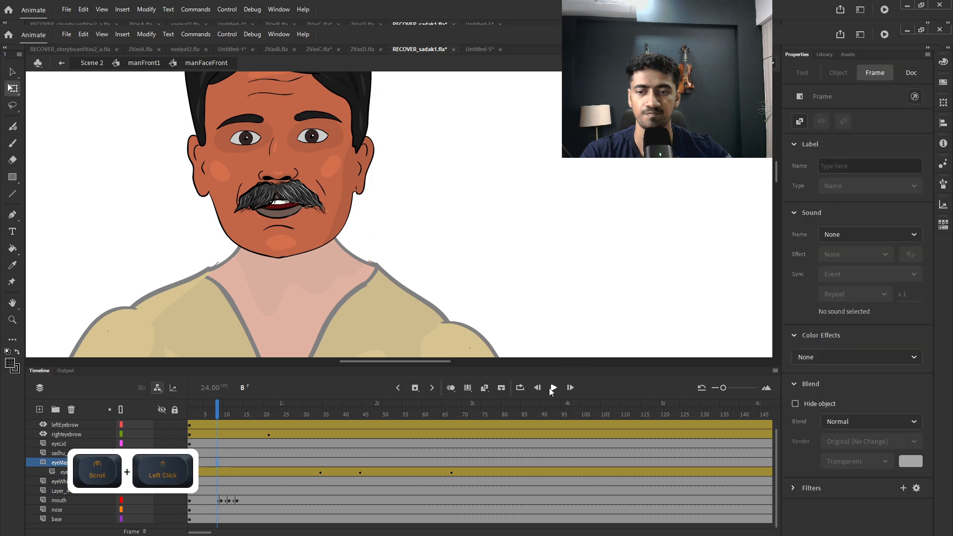
click(553, 388)
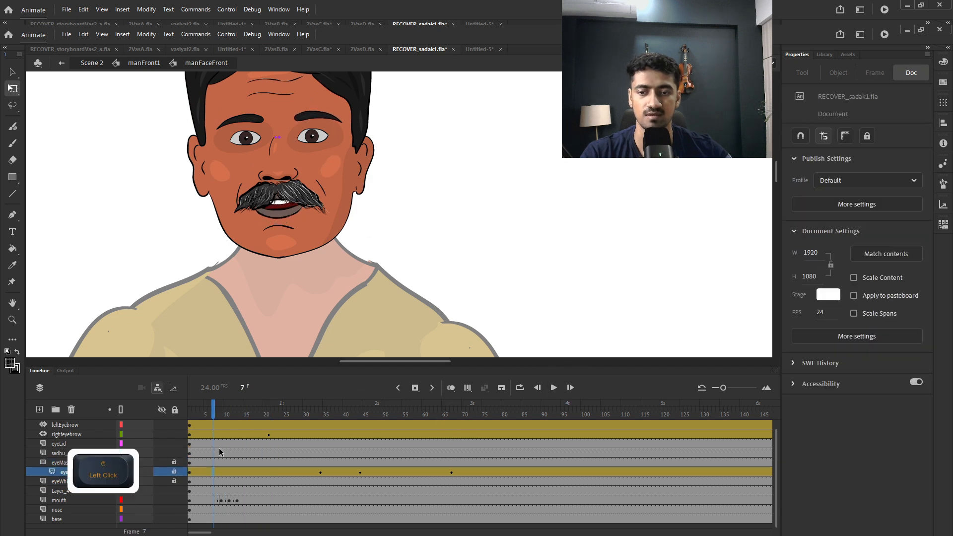
mouse_move(218, 421)
mouse_down()
mouse_move(229, 421)
mouse_move(215, 419)
mouse_move(222, 434)
mouse_up()
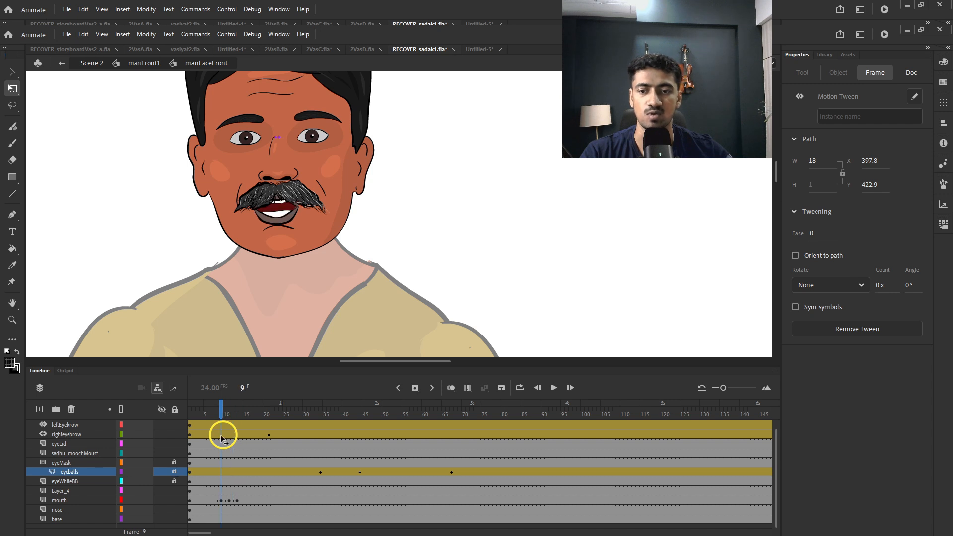
Remove the manually added keyframes from the mouth layer between frames 7 and 15.
drag(214, 503, 243, 498)
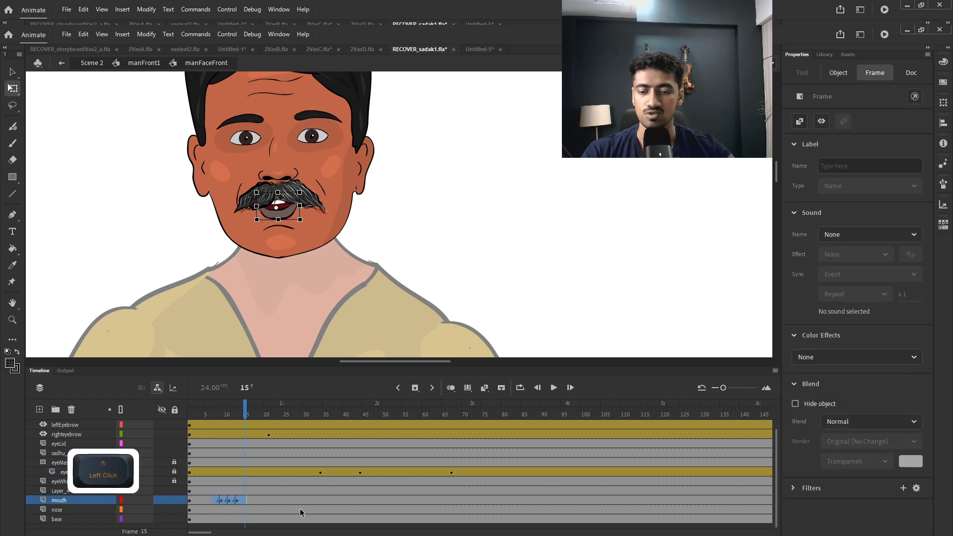
key(x)
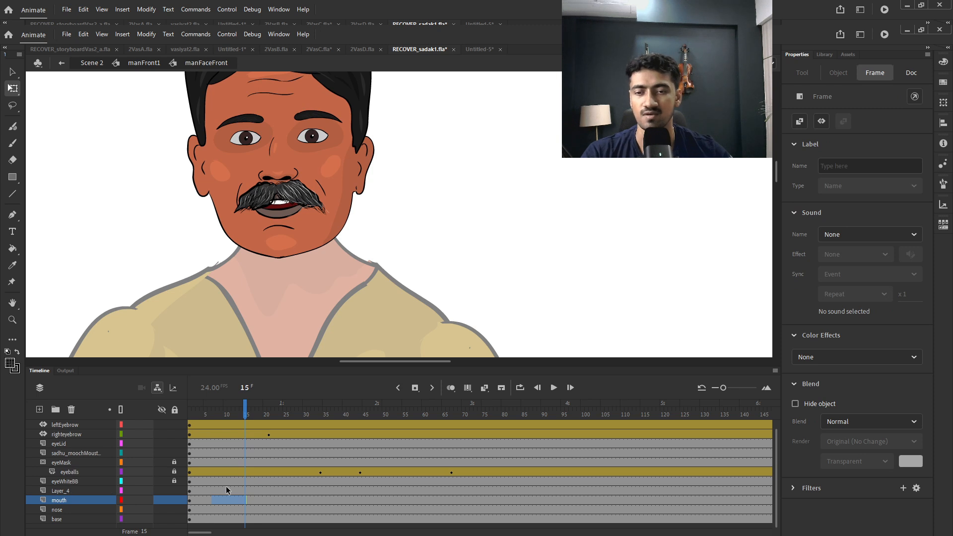
scroll(225, 486, up, 1)
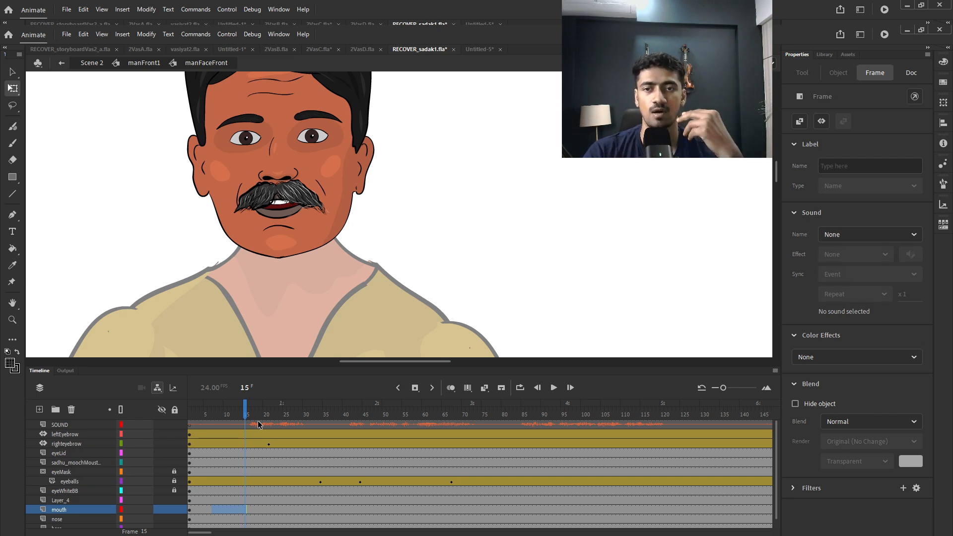
click(280, 209)
click(407, 247)
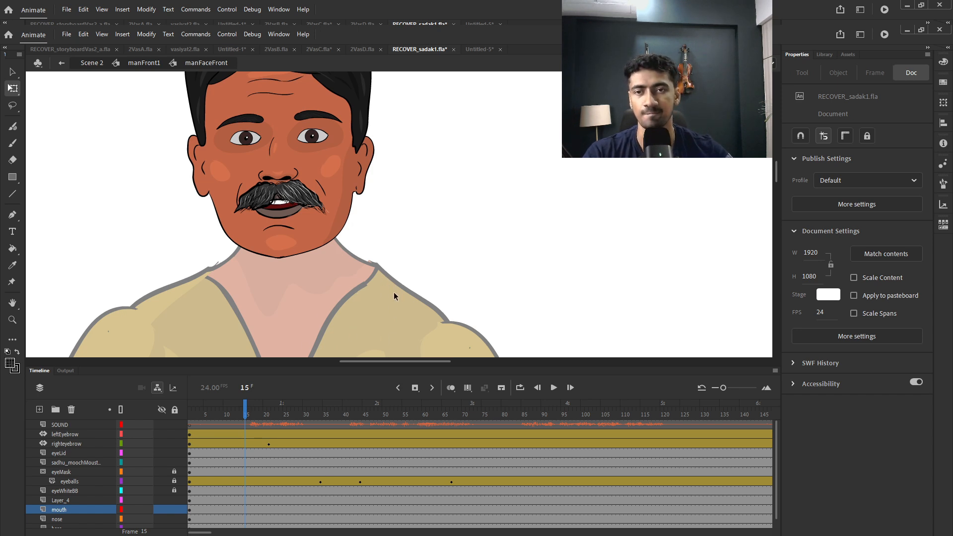
click(272, 212)
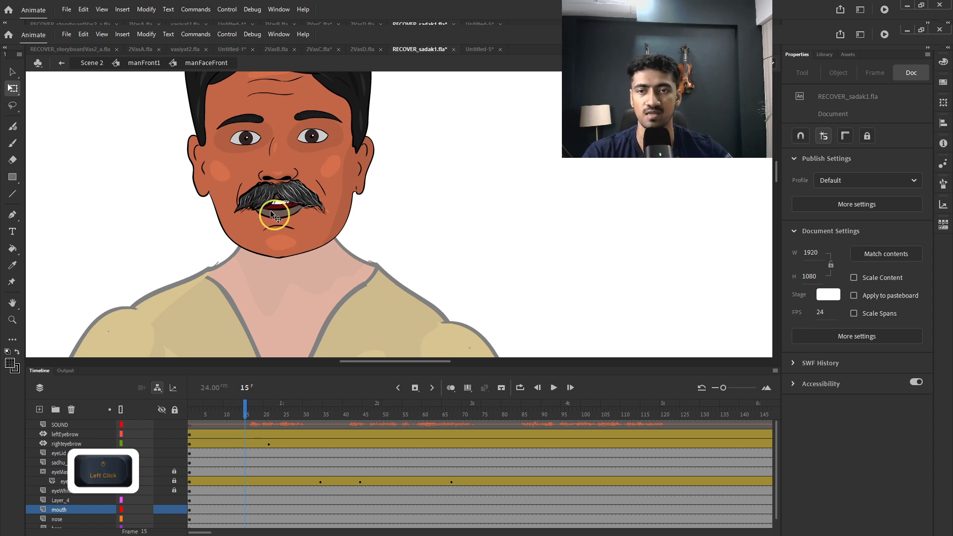
Examine the Lip Syncing visemes and audio layer setting for the mouth symbol at frame 11, and close the dialog without applying it.
click(227, 509)
right_click(228, 509)
click(228, 509)
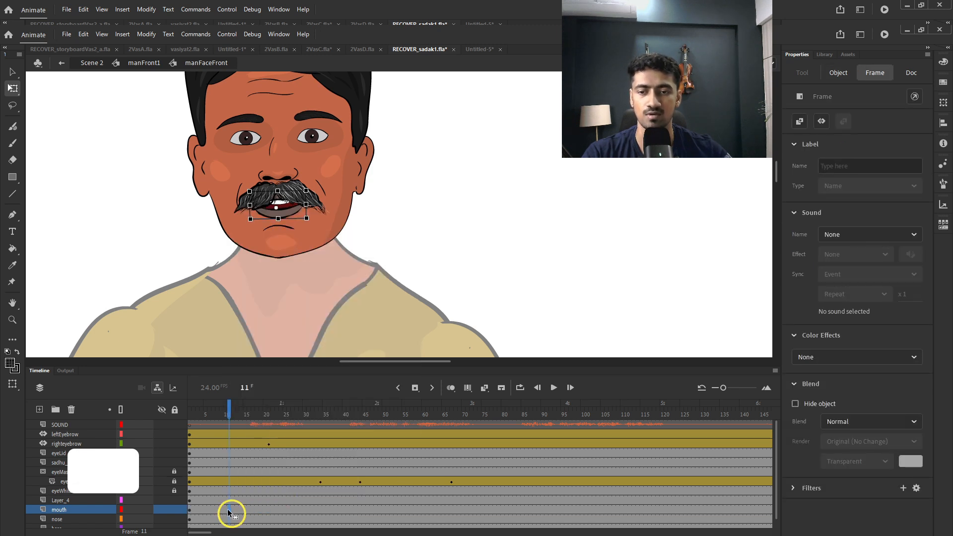
click(312, 257)
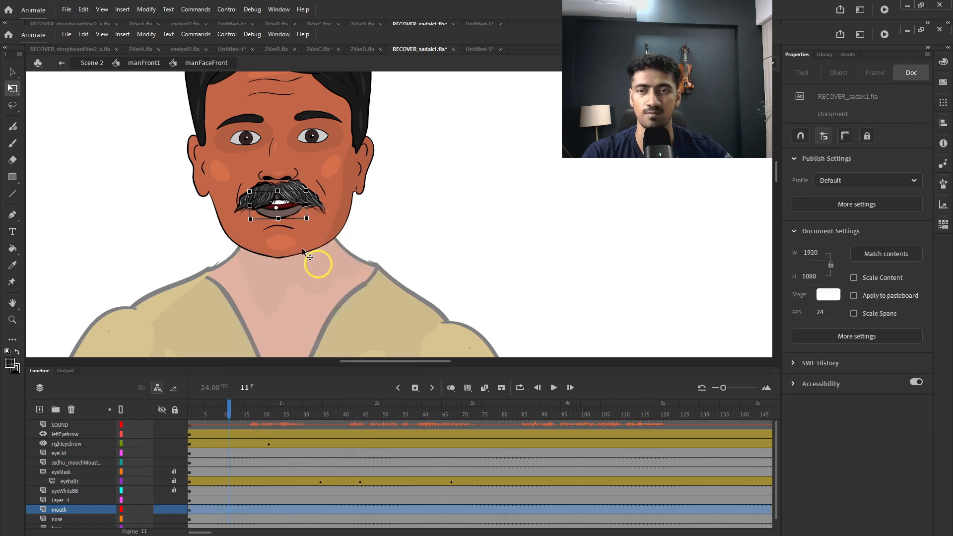
click(281, 210)
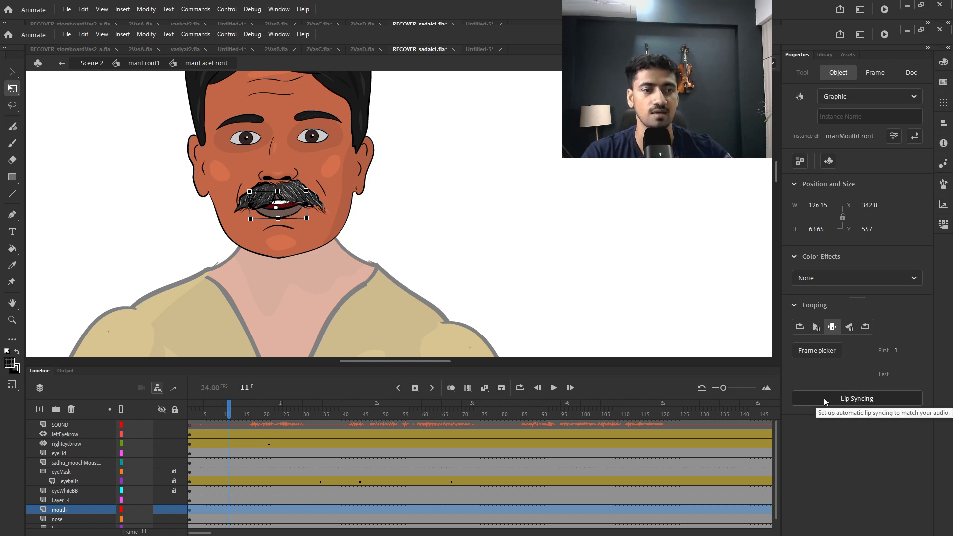
click(643, 247)
click(293, 208)
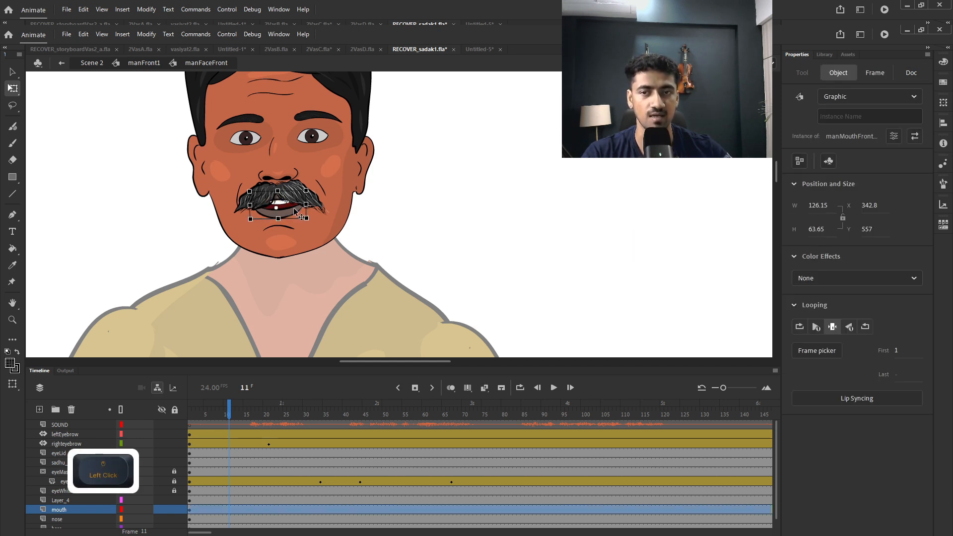
click(823, 395)
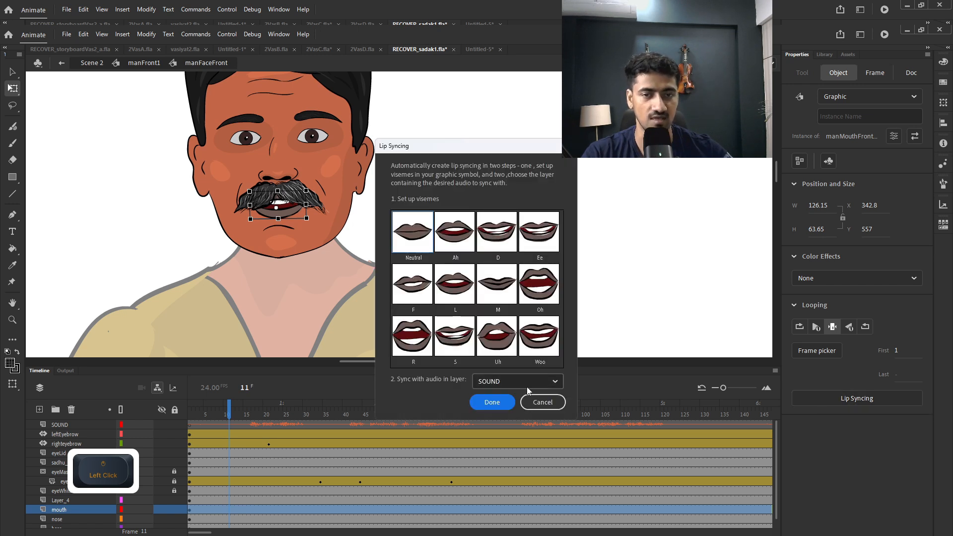
scroll(519, 301, down, 1)
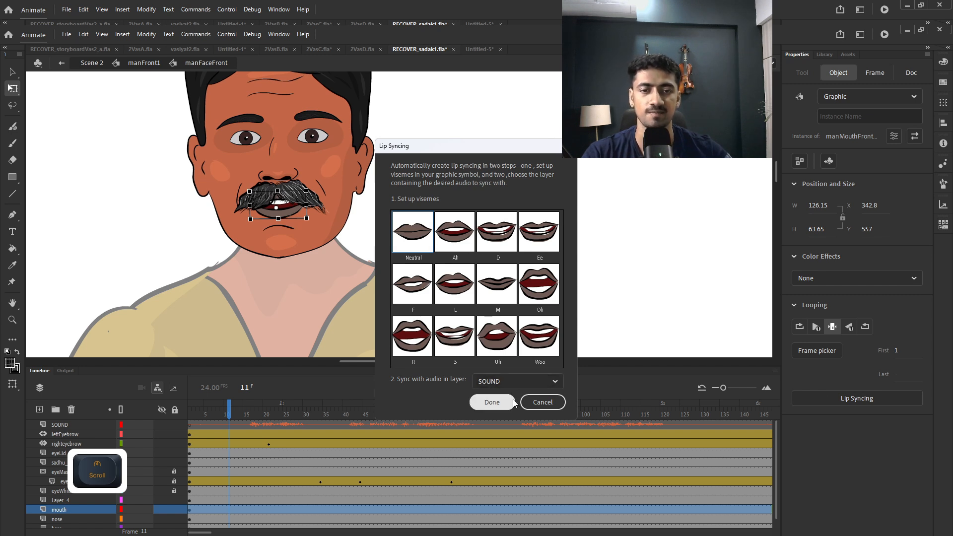
click(542, 404)
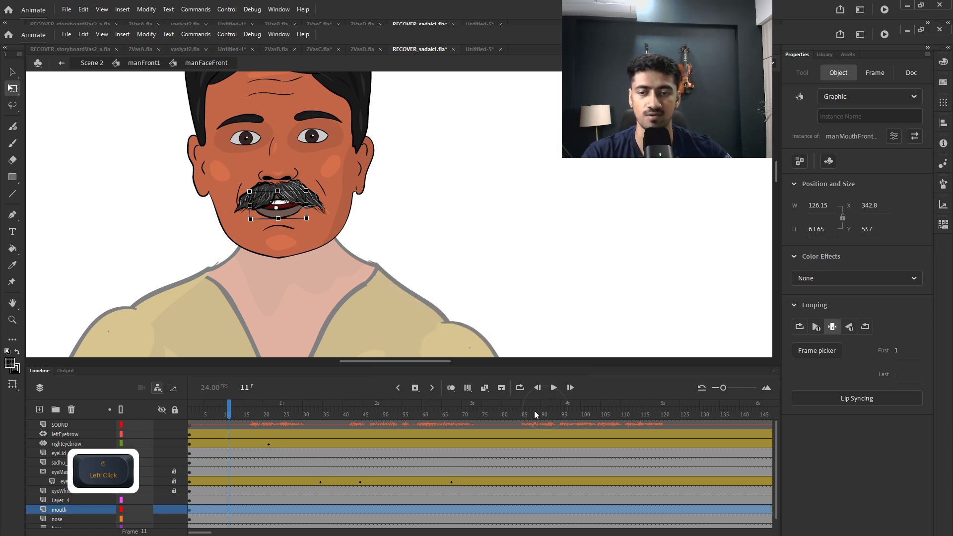
Return to frame 1 of the mouth layer and select the man's mouth symbol.
click(189, 509)
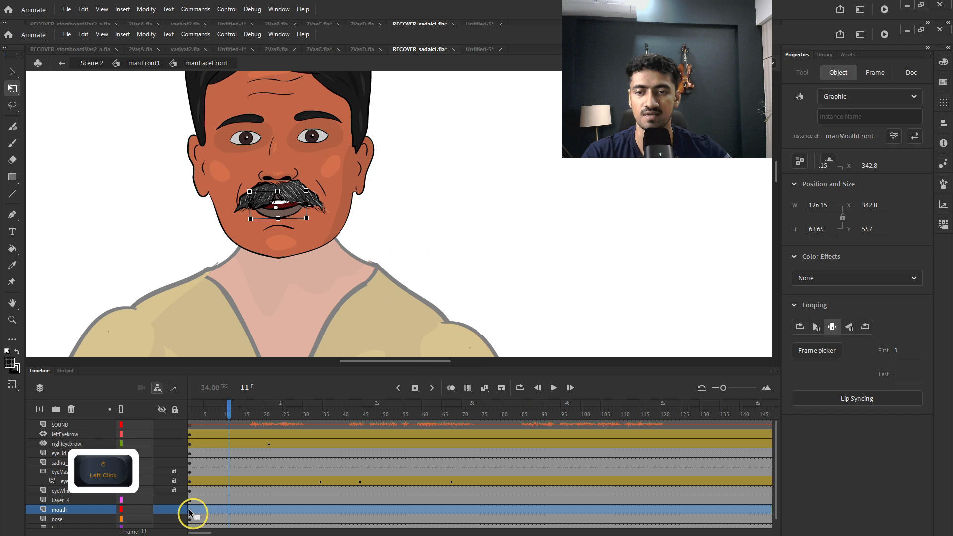
click(278, 276)
click(291, 215)
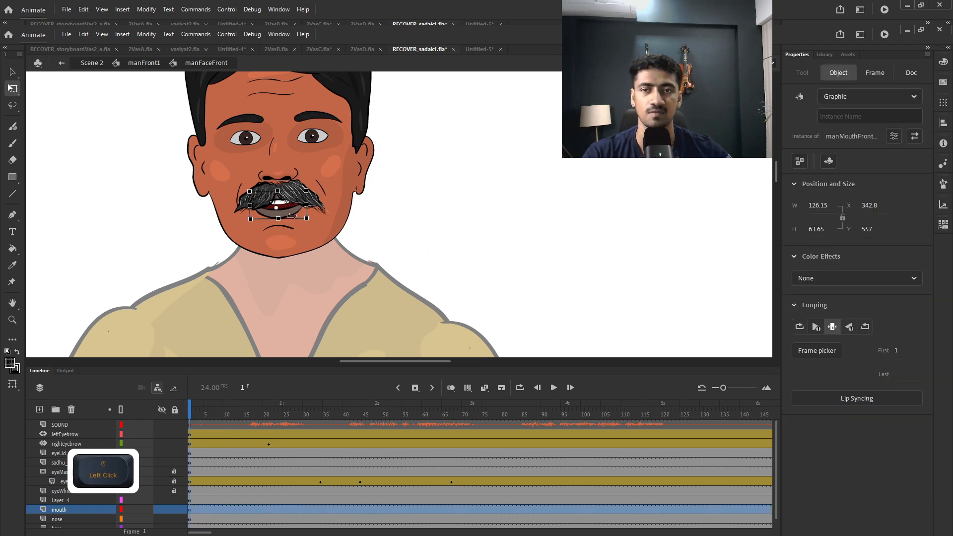
click(354, 221)
click(289, 217)
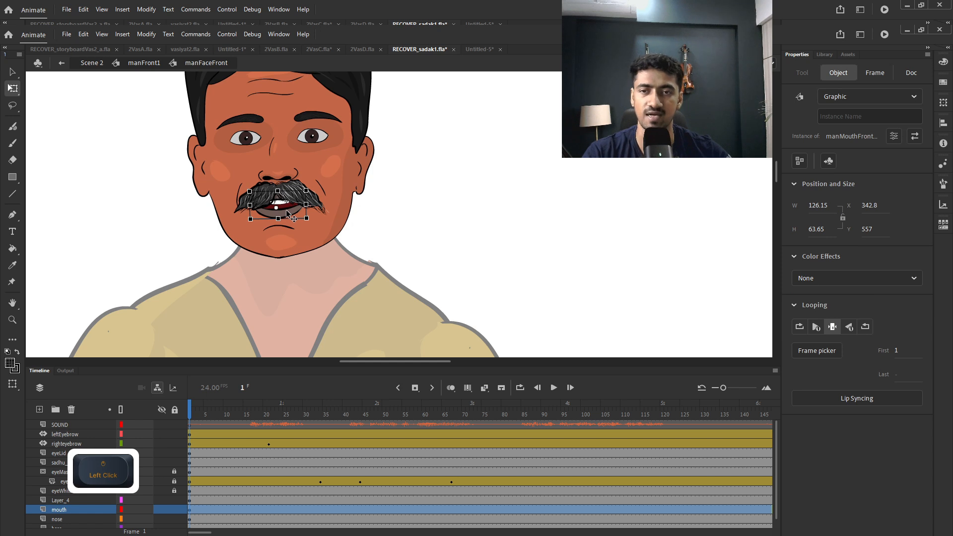
Examine the mouth shape keyframes inside the mouth symbol and return to manFaceFront.
double_click(287, 213)
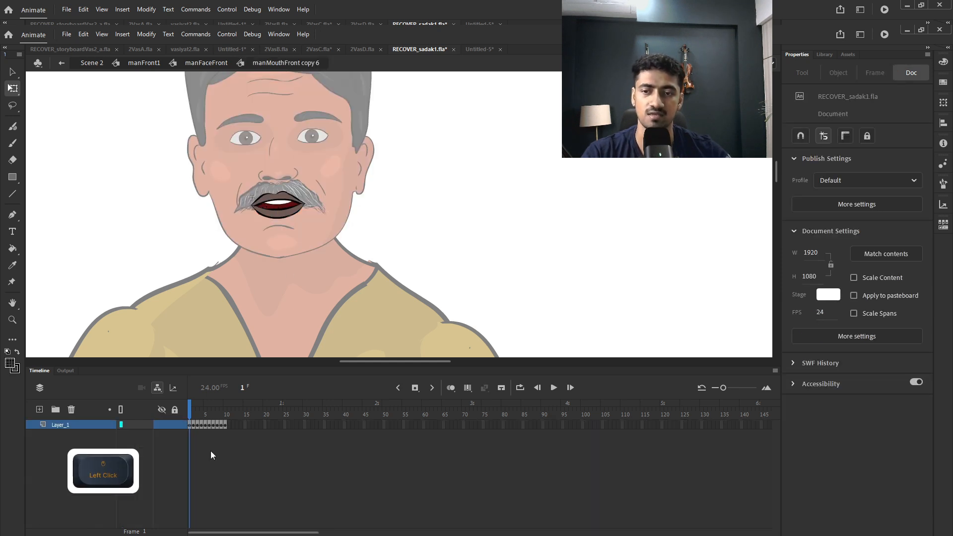
mouse_move(189, 410)
mouse_down()
mouse_move(227, 414)
mouse_move(174, 413)
mouse_up()
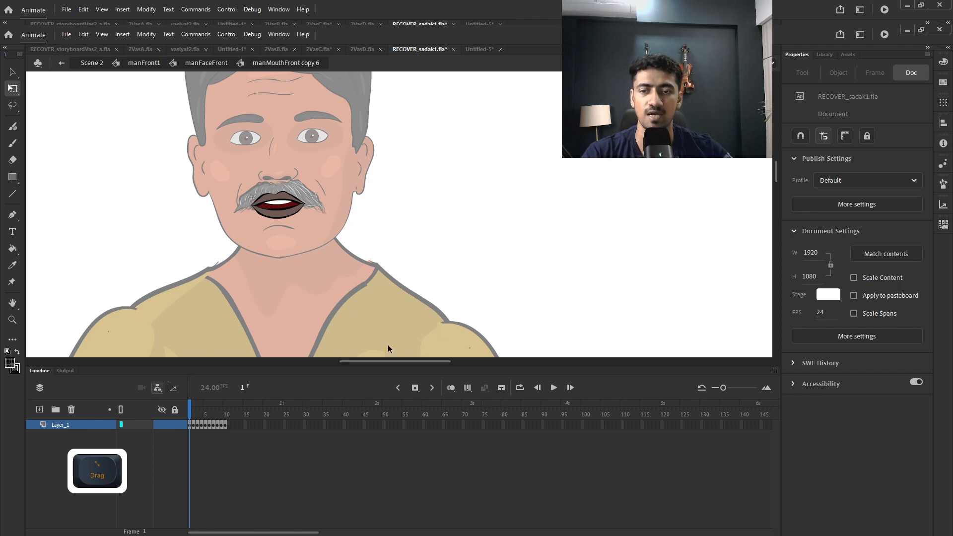
click(195, 410)
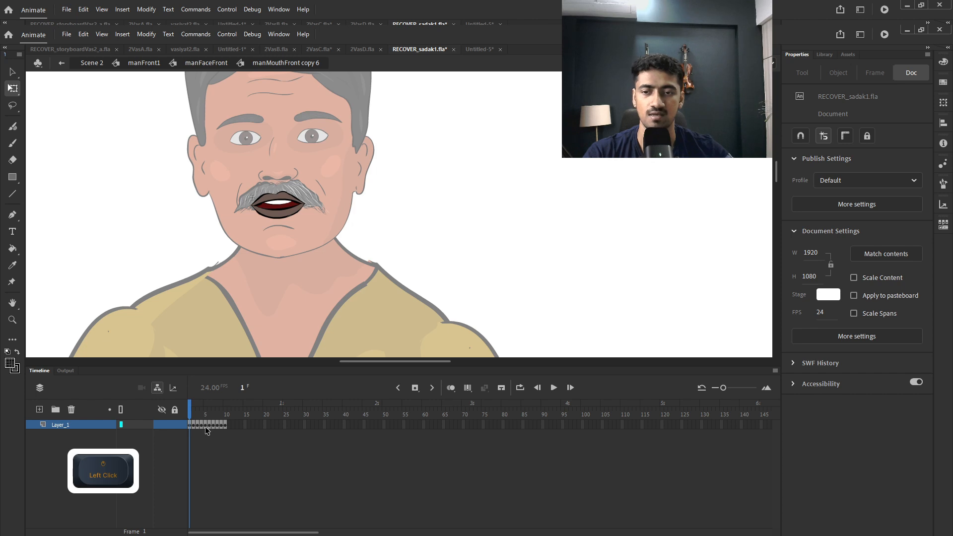
click(206, 63)
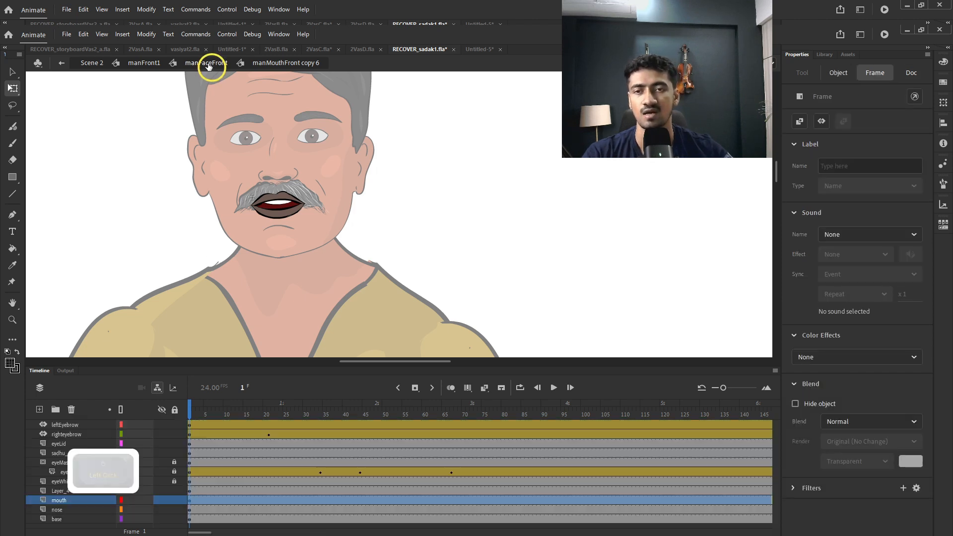
Open Lip Syncing for the mouth symbol and reset the Ah, D and Ee visemes to mouth shape 4.
click(415, 174)
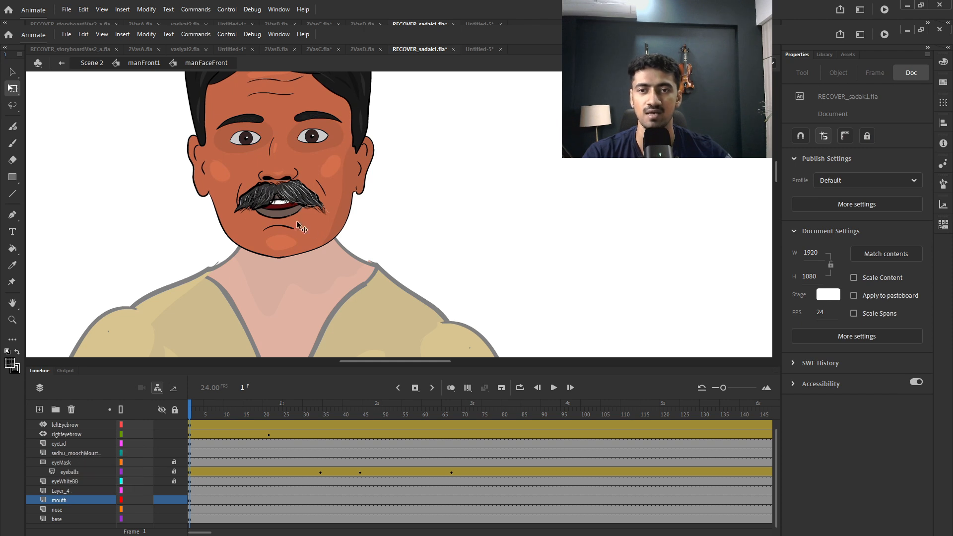
click(280, 214)
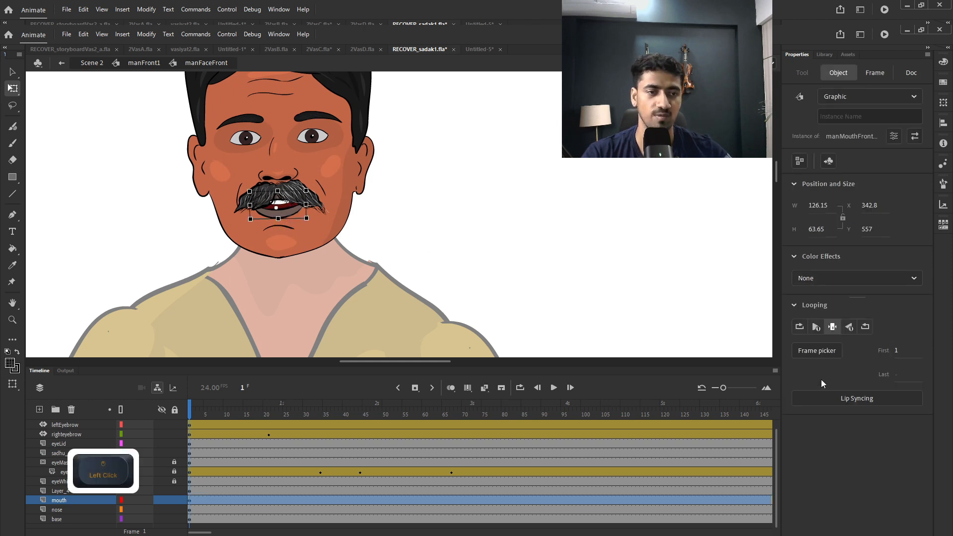
click(844, 398)
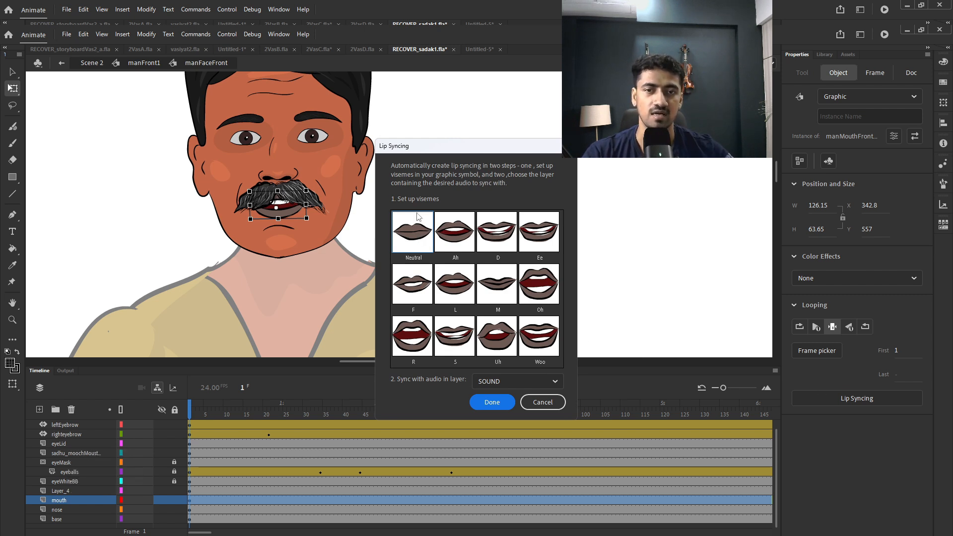
click(460, 236)
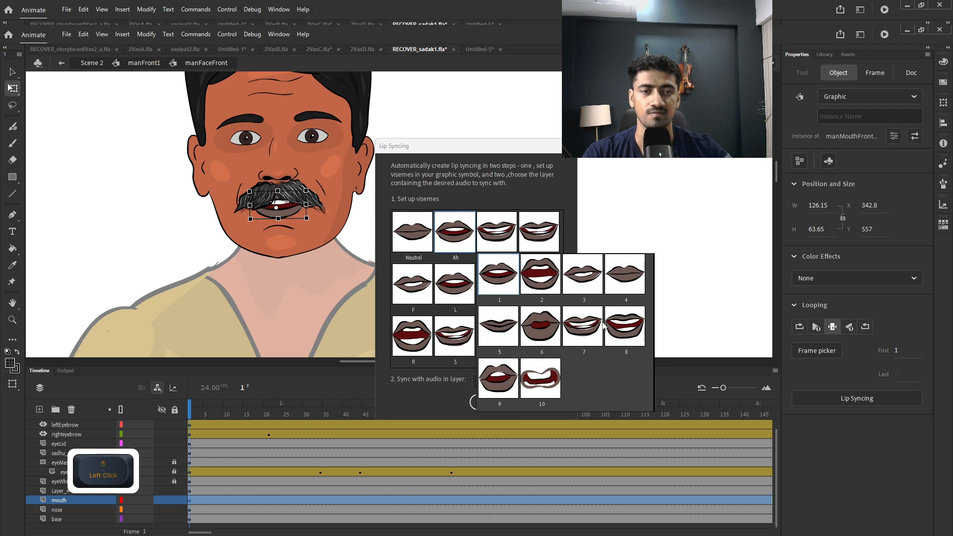
click(623, 289)
click(505, 252)
click(661, 279)
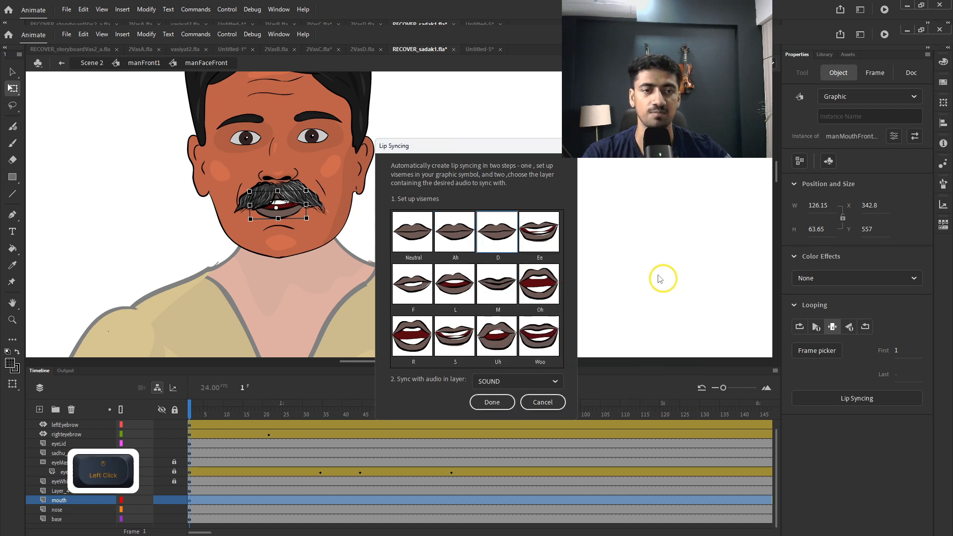
click(537, 235)
click(713, 281)
Reset the F, L, M and Oh visemes to the closed mouth shape 4.
click(413, 298)
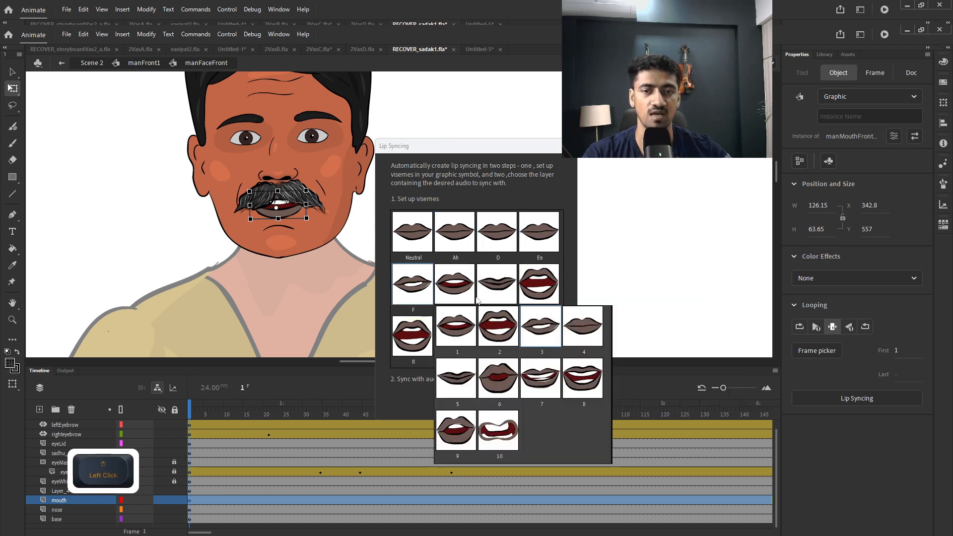
click(565, 329)
click(455, 282)
click(637, 328)
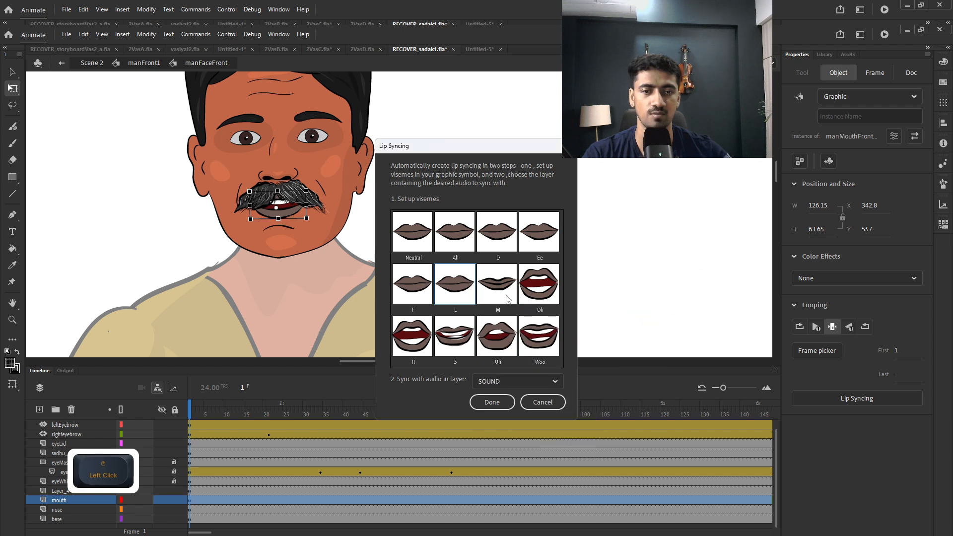
click(499, 286)
click(667, 328)
click(556, 303)
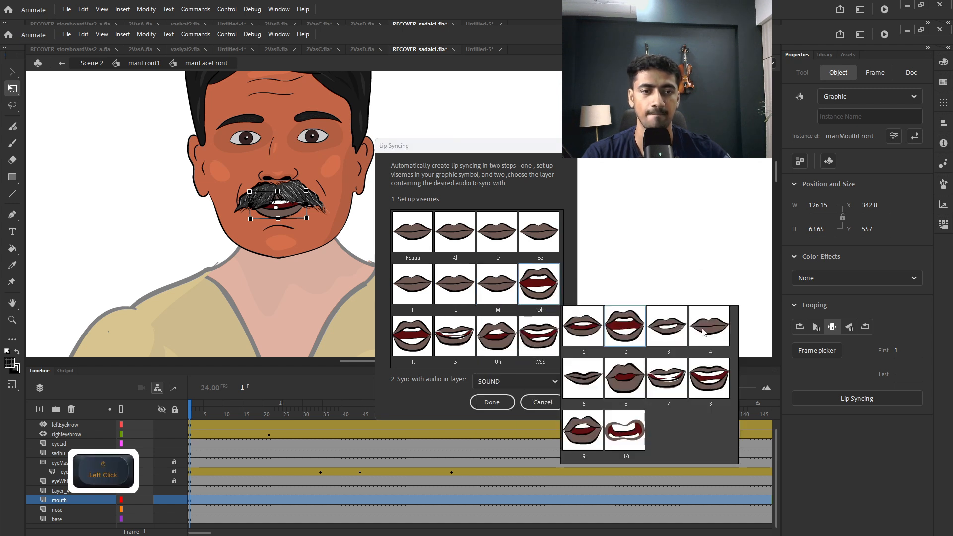
click(710, 327)
Reset the R, S, Uh and Woo visemes to mouth shape 4 and apply the lip sync with the SOUND layer.
click(423, 340)
click(586, 373)
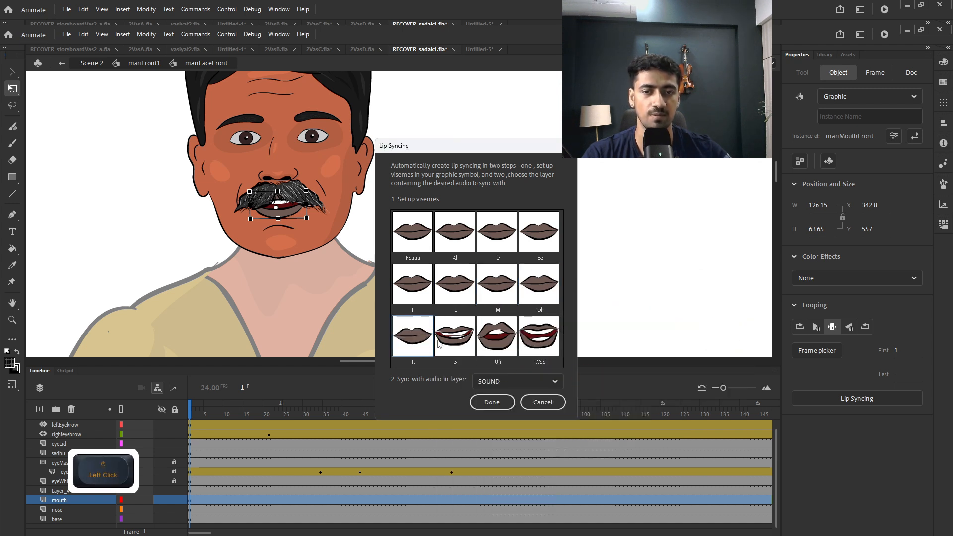
click(455, 336)
click(629, 382)
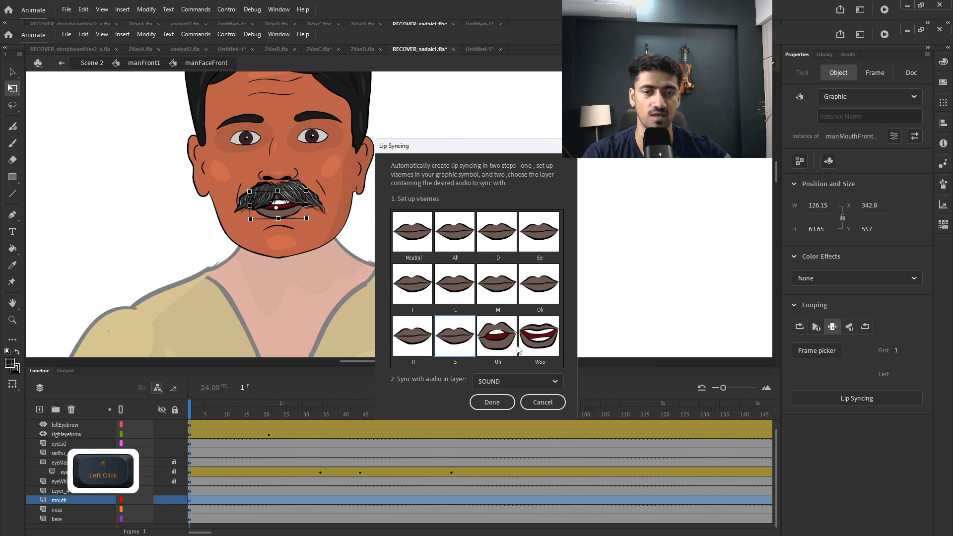
click(501, 344)
click(666, 376)
click(550, 352)
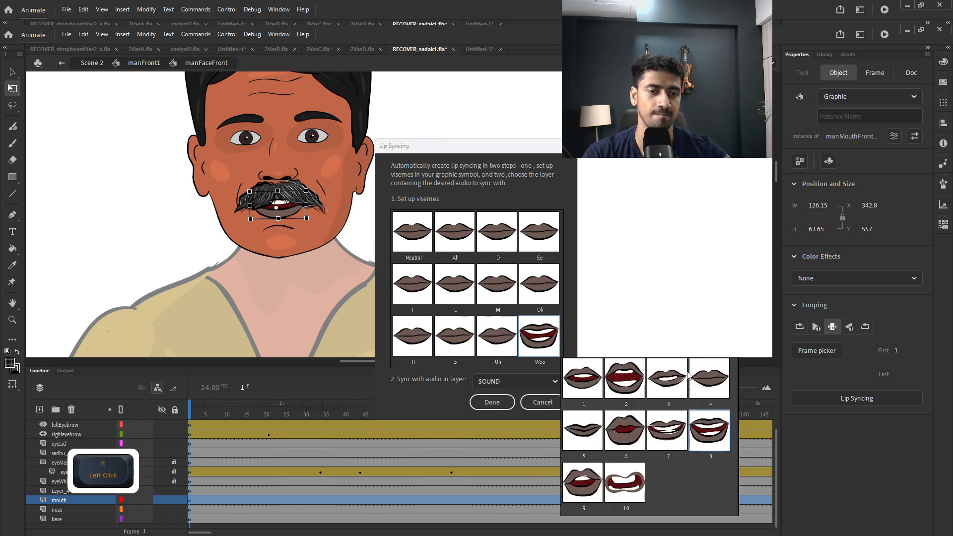
click(698, 372)
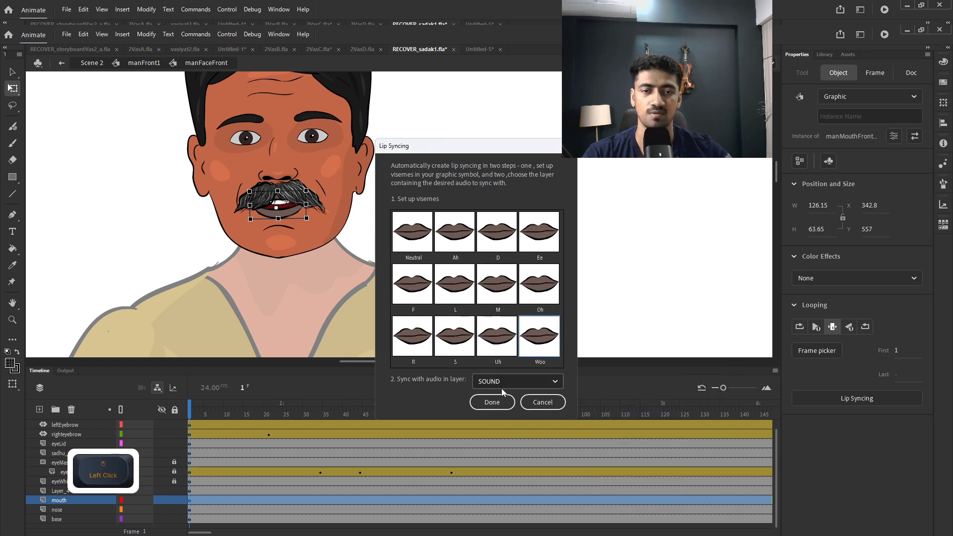
click(492, 402)
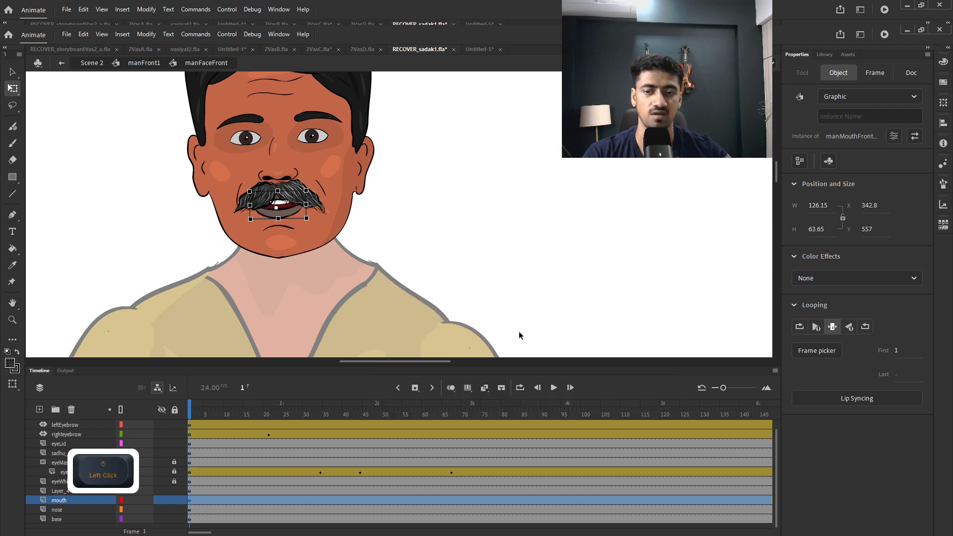
Reopen Lip Syncing for the mouth, try mouth shape 2 as the Neutral viseme, and set Neutral to mouth shape 4.
click(821, 398)
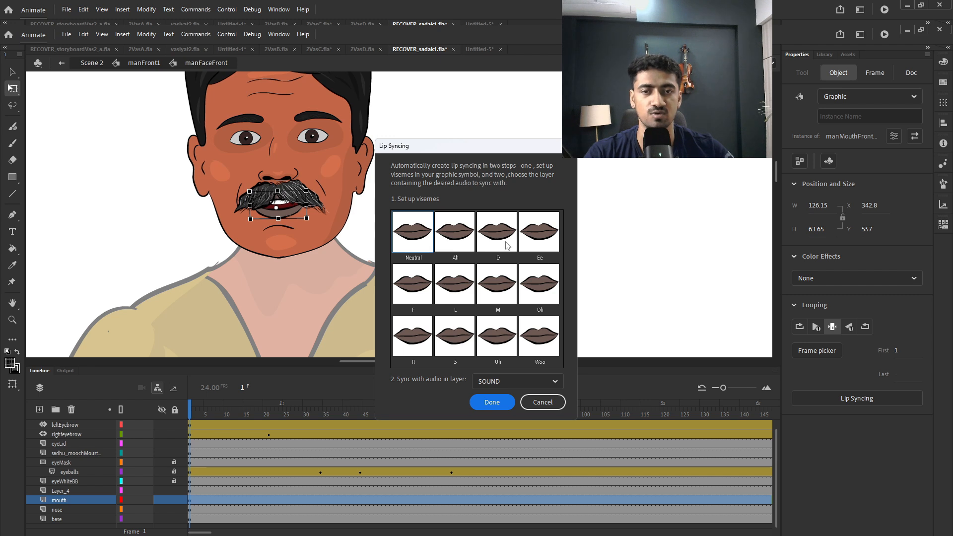
click(427, 241)
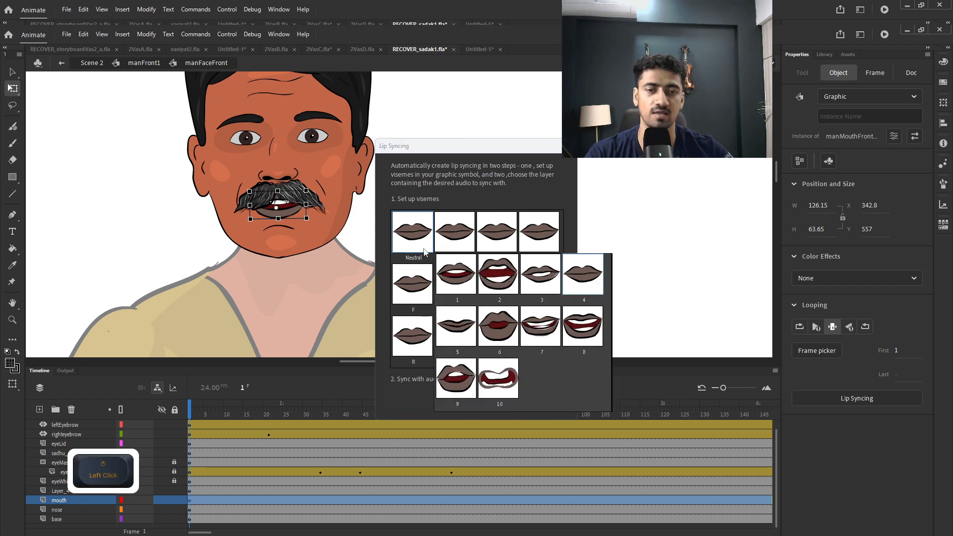
click(497, 292)
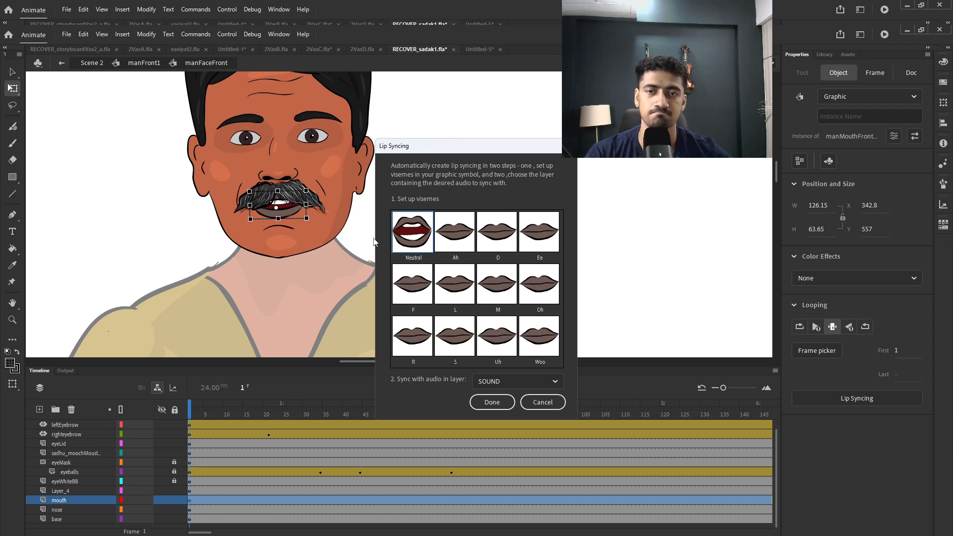
click(405, 237)
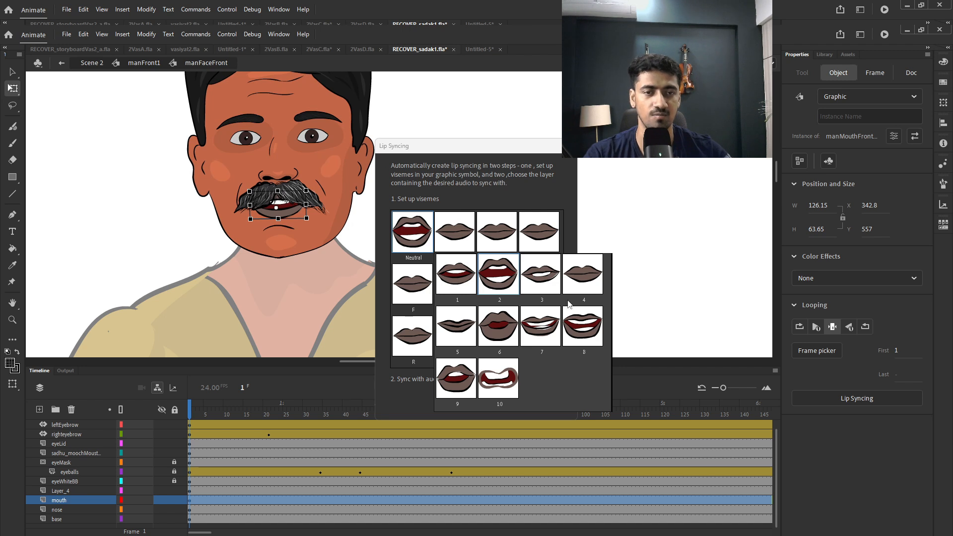
click(578, 289)
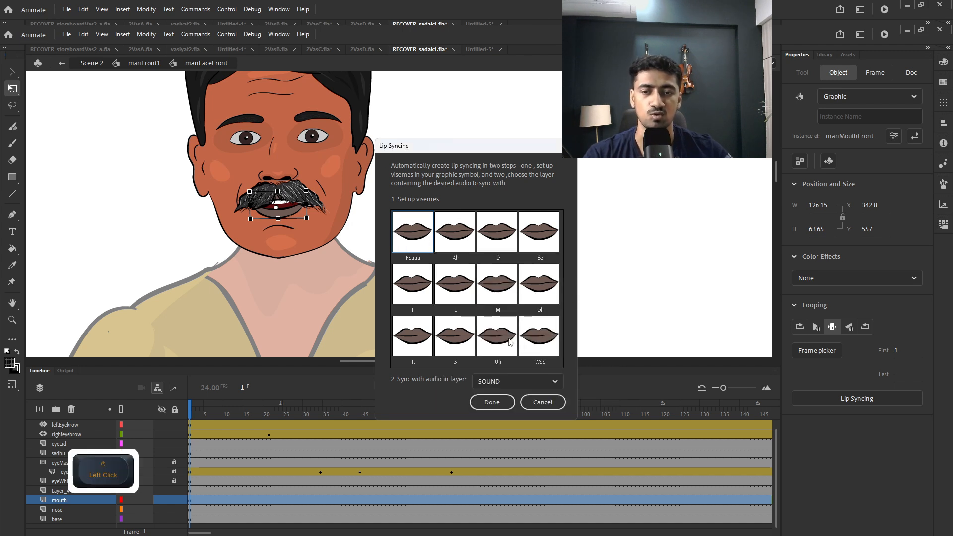
scroll(446, 434, down, 1)
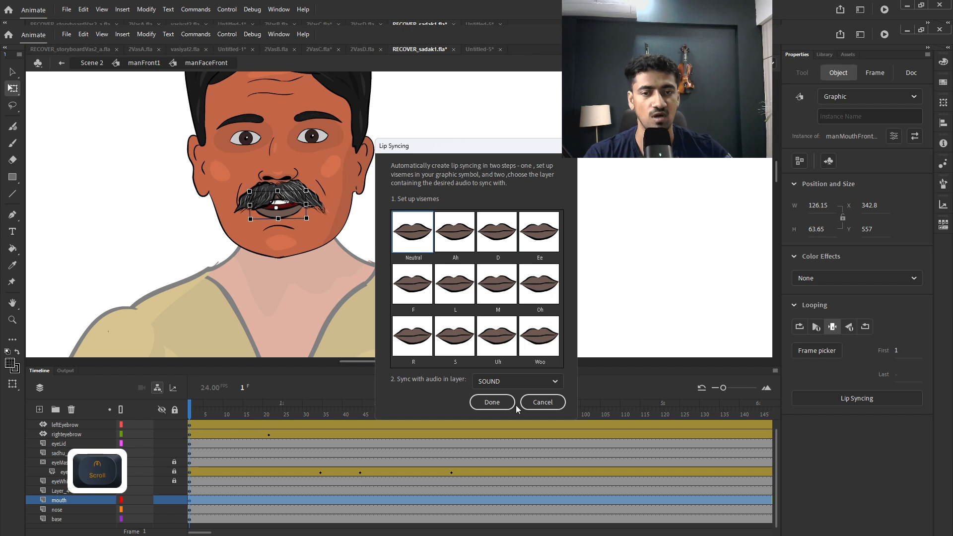
Assign mouth shape 1 to the Ah viseme and mouth shape 7 to both the D and Ee visemes.
click(456, 245)
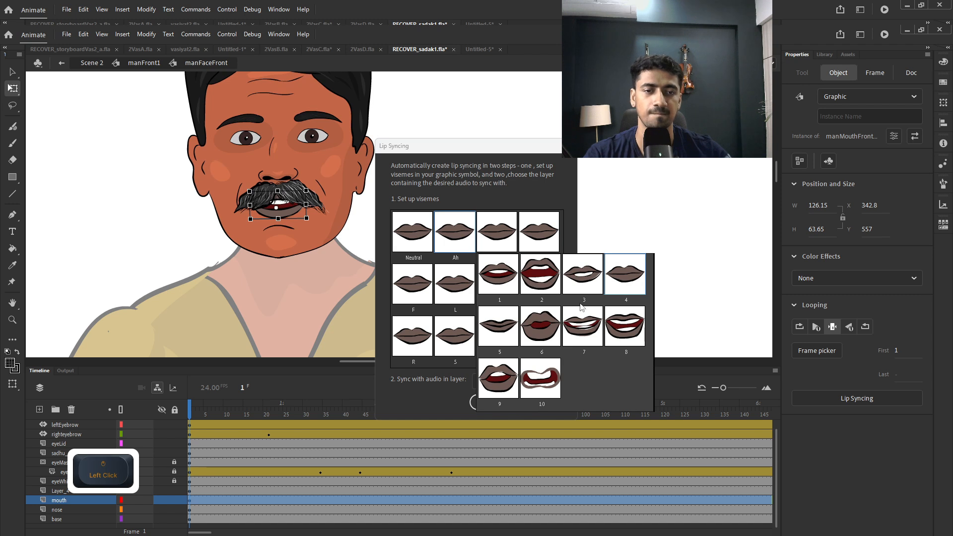
click(507, 287)
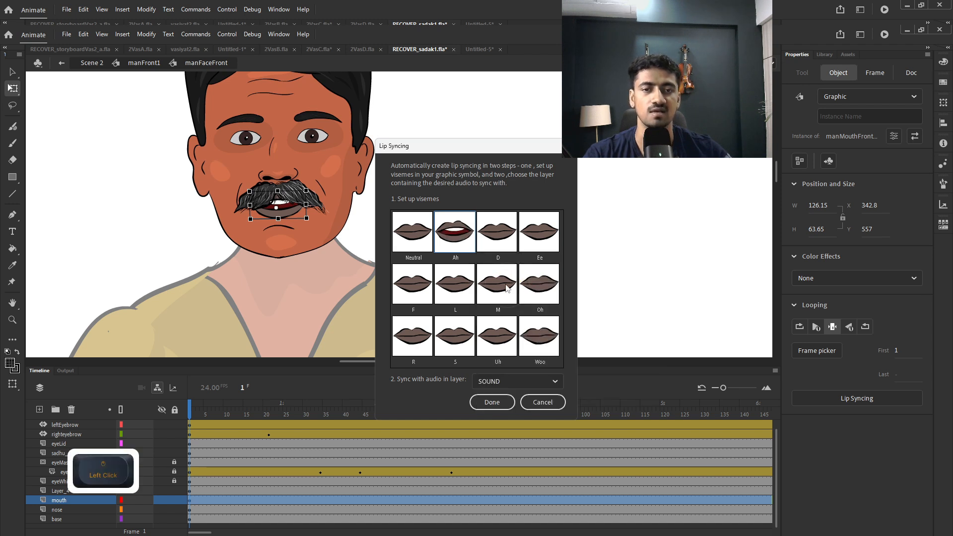
click(499, 243)
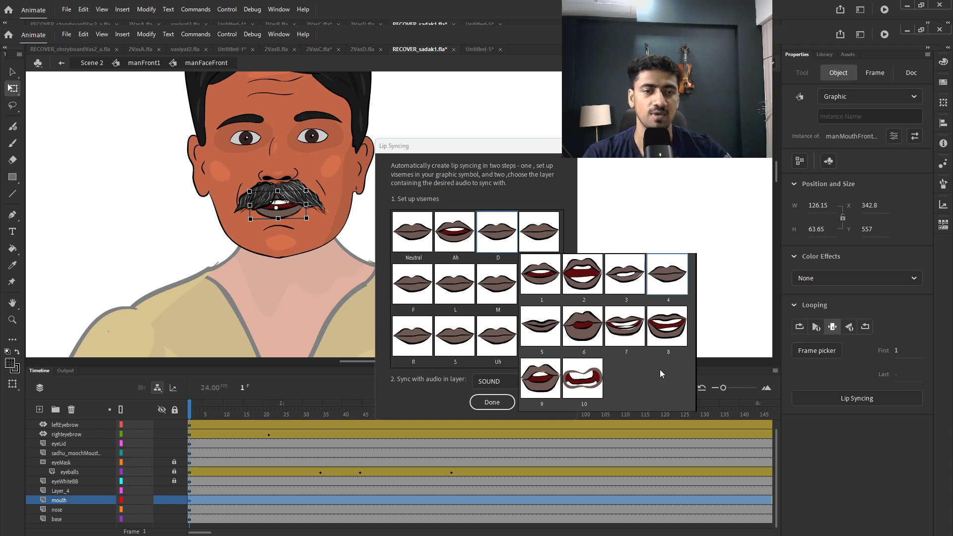
click(625, 336)
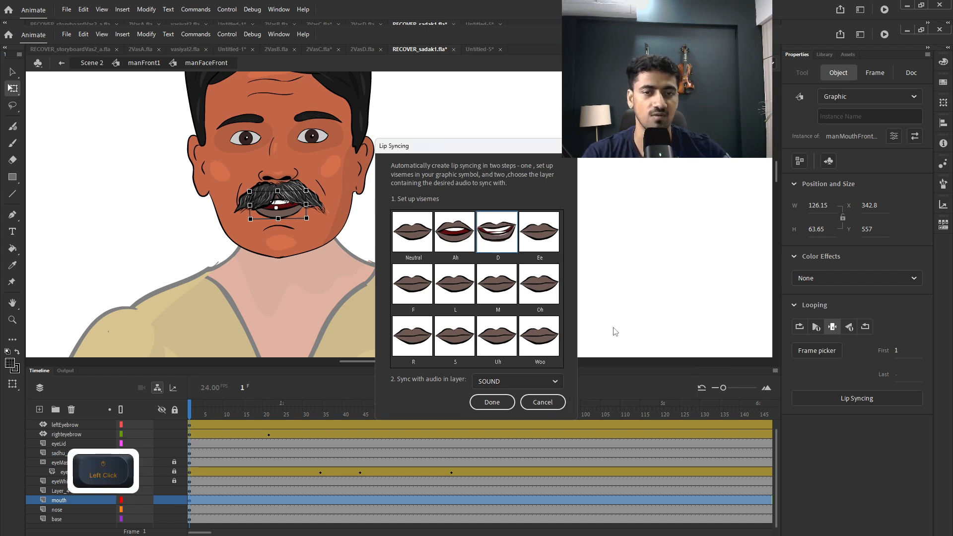
click(553, 245)
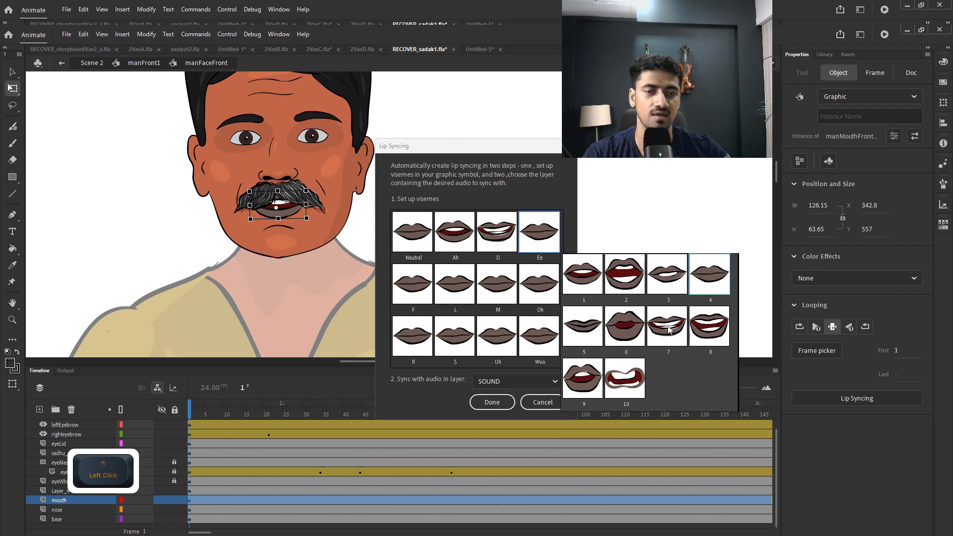
click(684, 330)
Assign mouth shape 3 to the F viseme and mouth shape 2 to the L viseme.
click(405, 296)
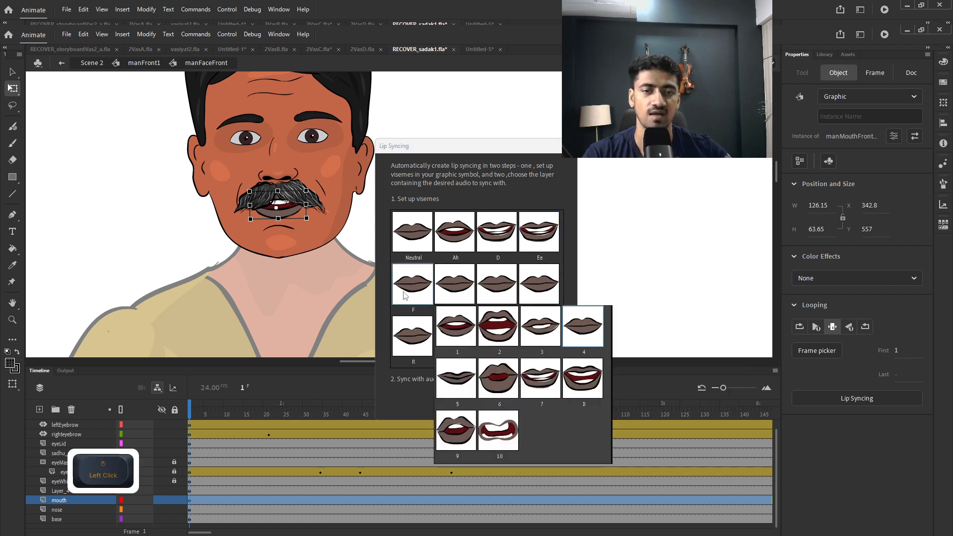
click(548, 333)
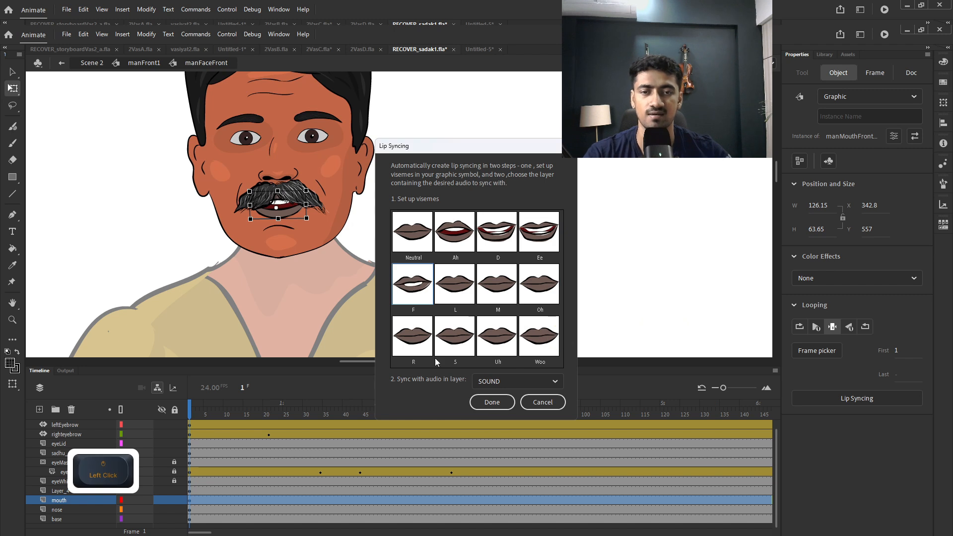
click(444, 302)
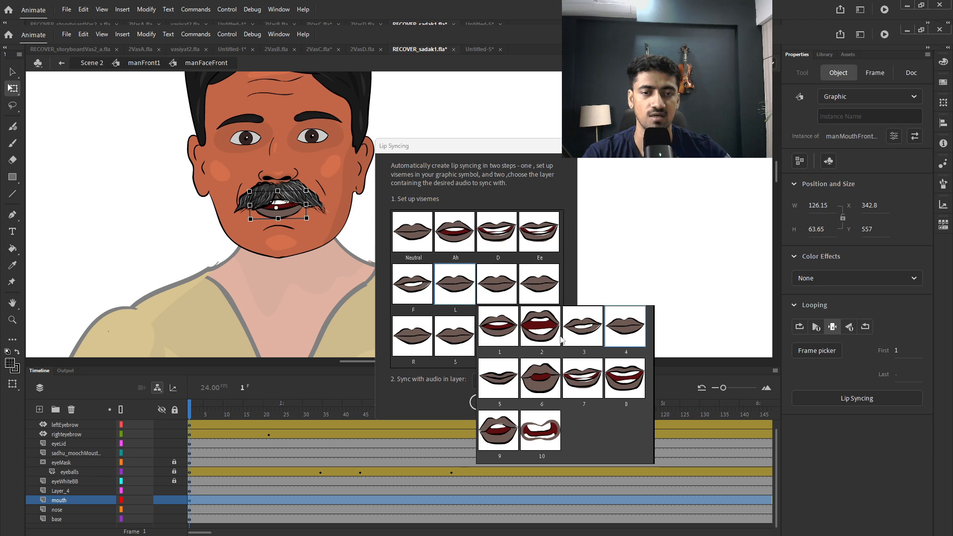
click(546, 330)
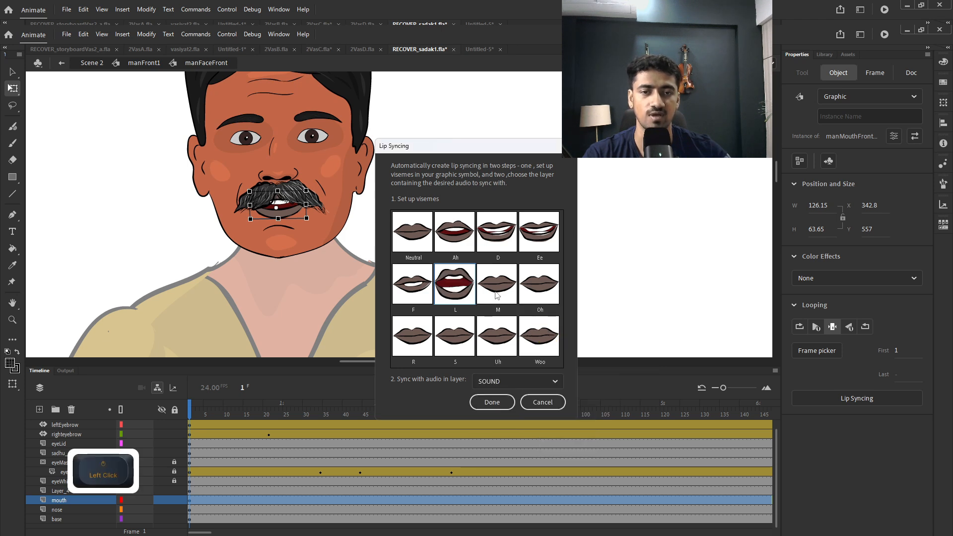
Assign mouth shape 5 to the M viseme and mouth shape 9 to the Oh viseme.
click(496, 296)
click(546, 382)
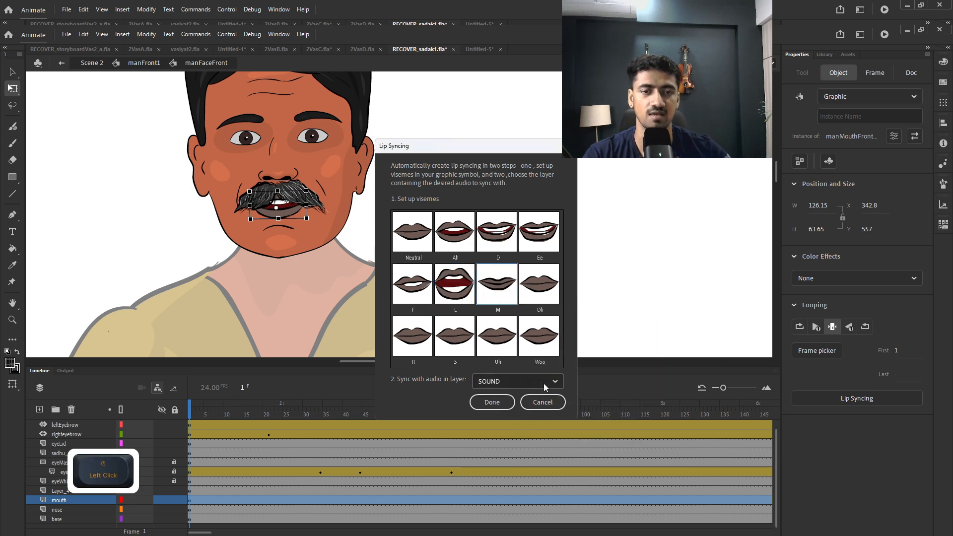
click(544, 298)
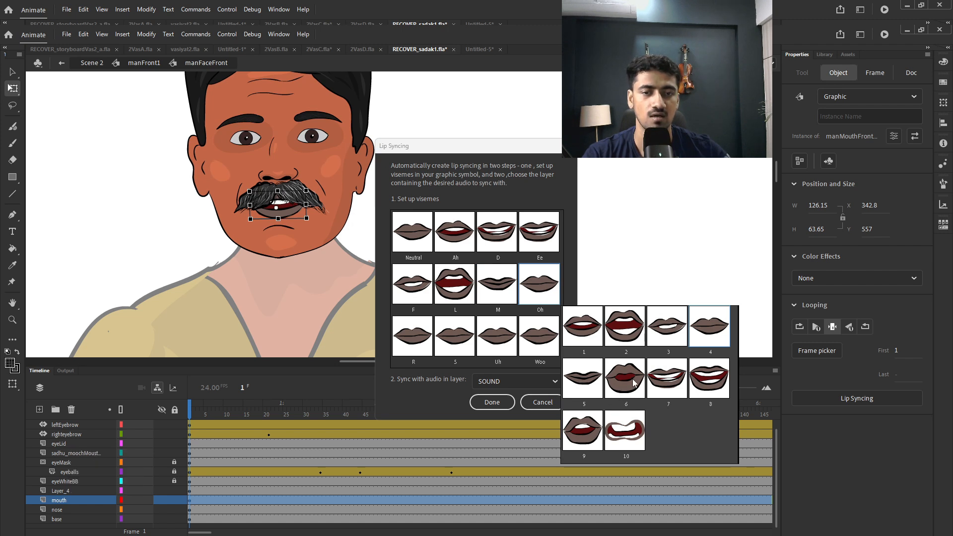
click(632, 384)
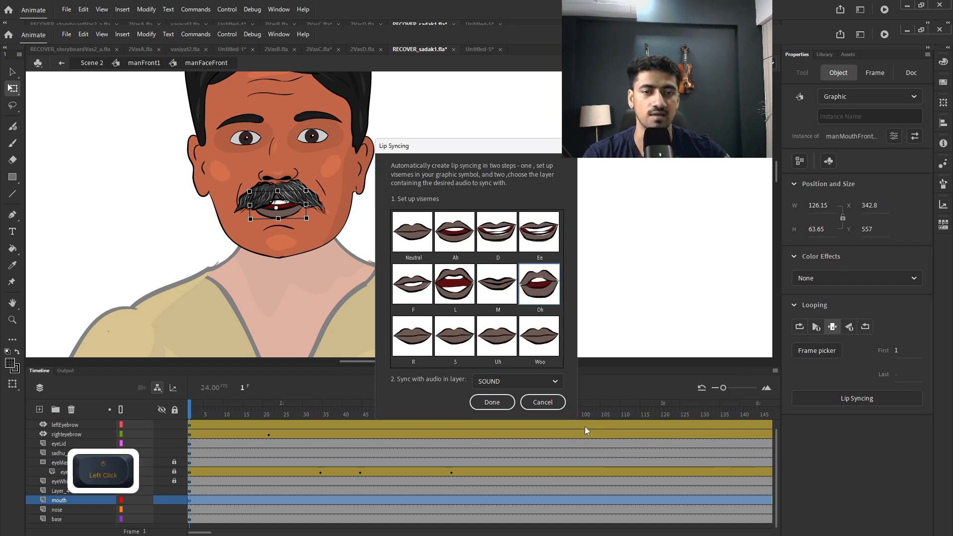
Assign mouth shape 2 to the R viseme and mouth shape 7 to the S viseme.
click(416, 343)
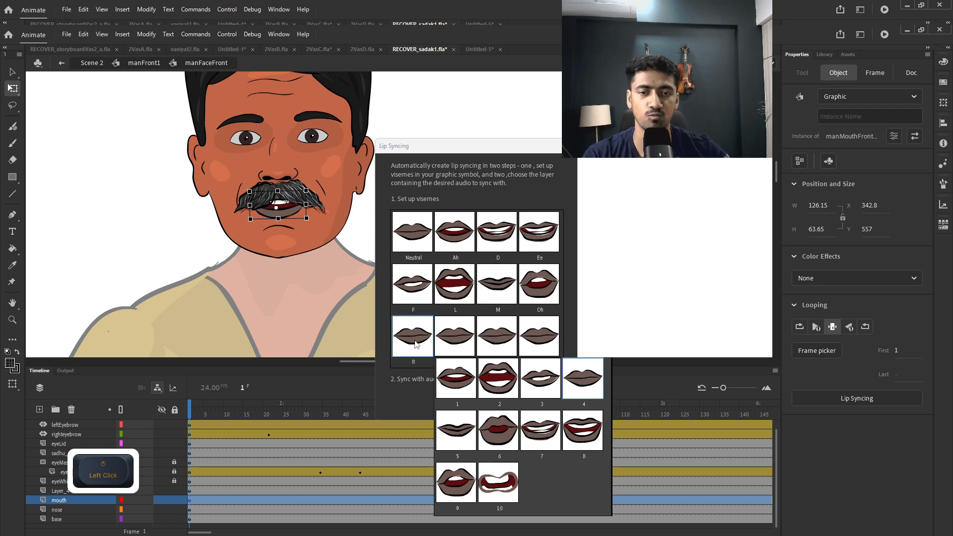
click(494, 383)
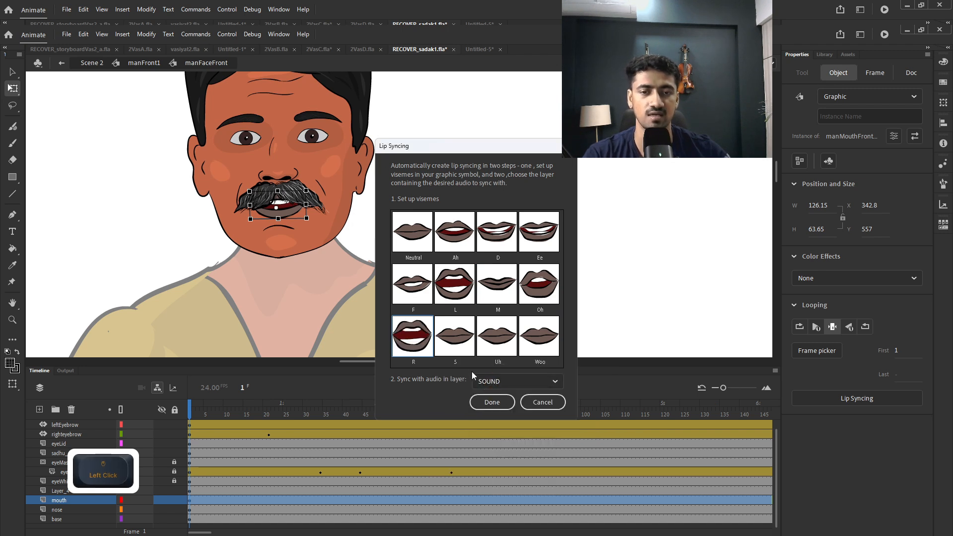
click(464, 347)
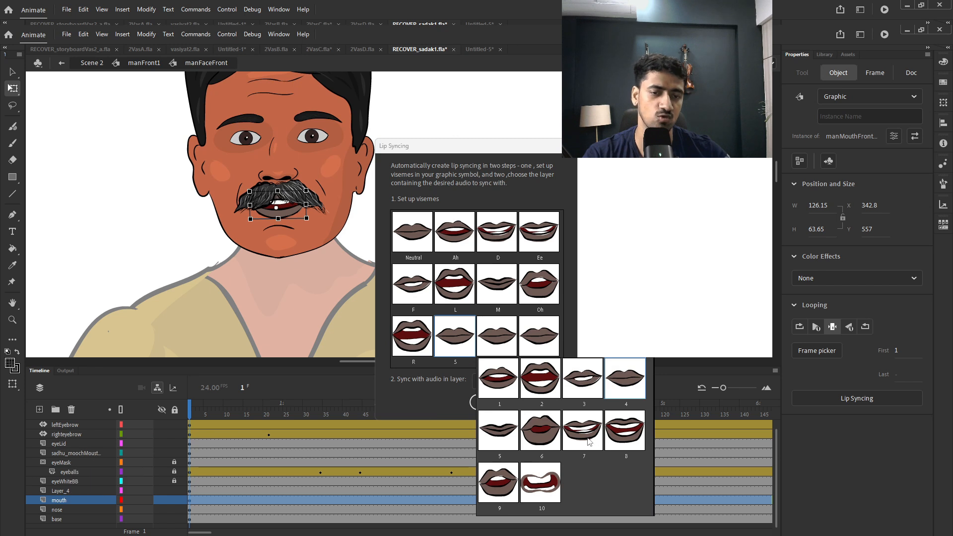
click(590, 440)
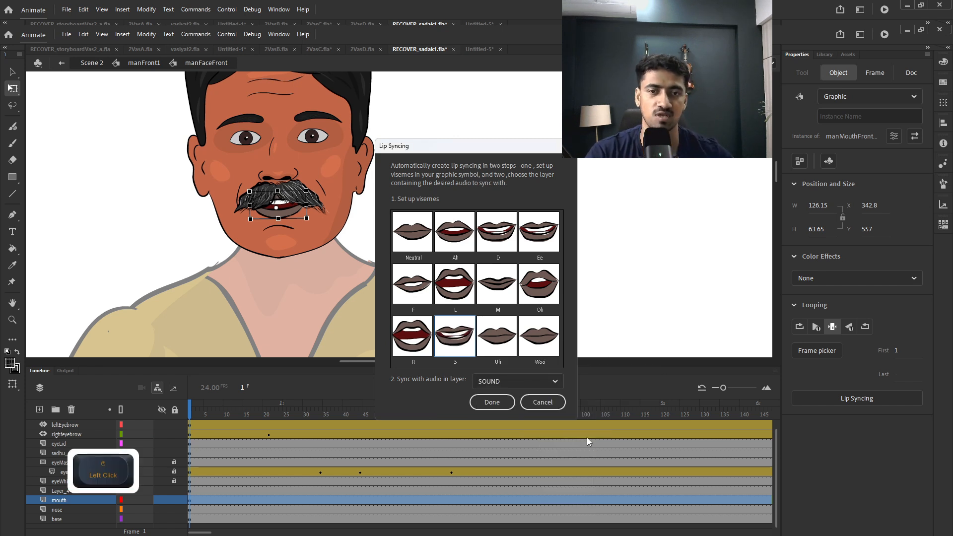
Try mouth shape 6 for the Uh viseme and mouth shape 9 for the Woo viseme.
click(498, 347)
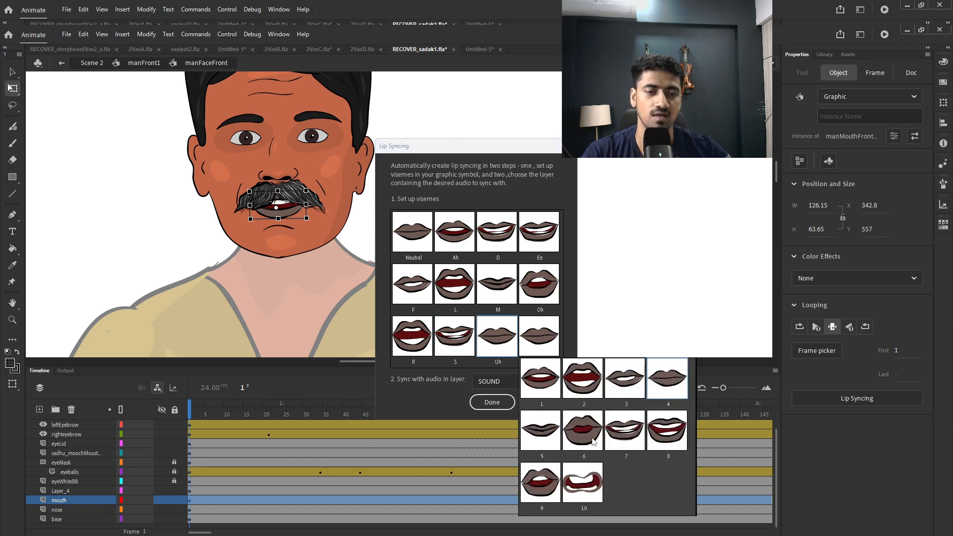
click(593, 441)
click(544, 343)
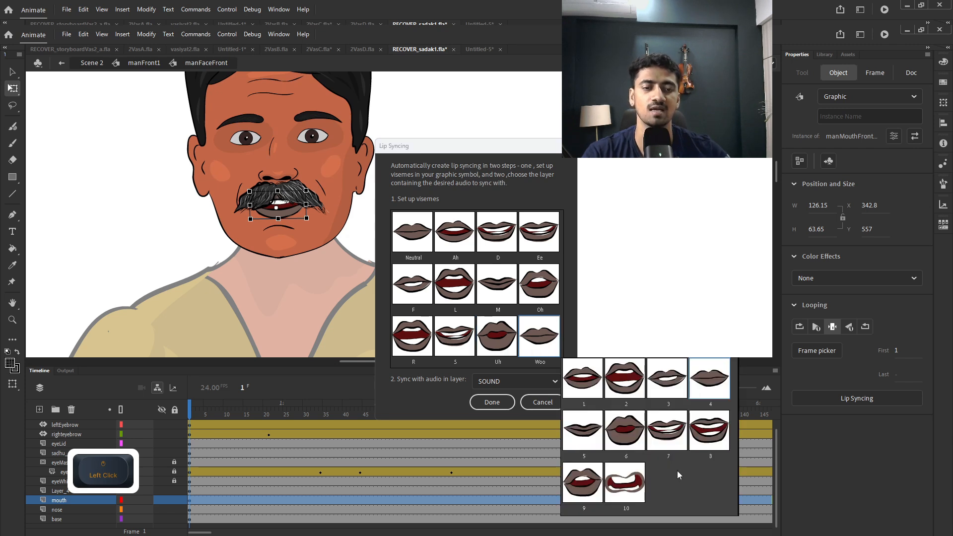
click(590, 489)
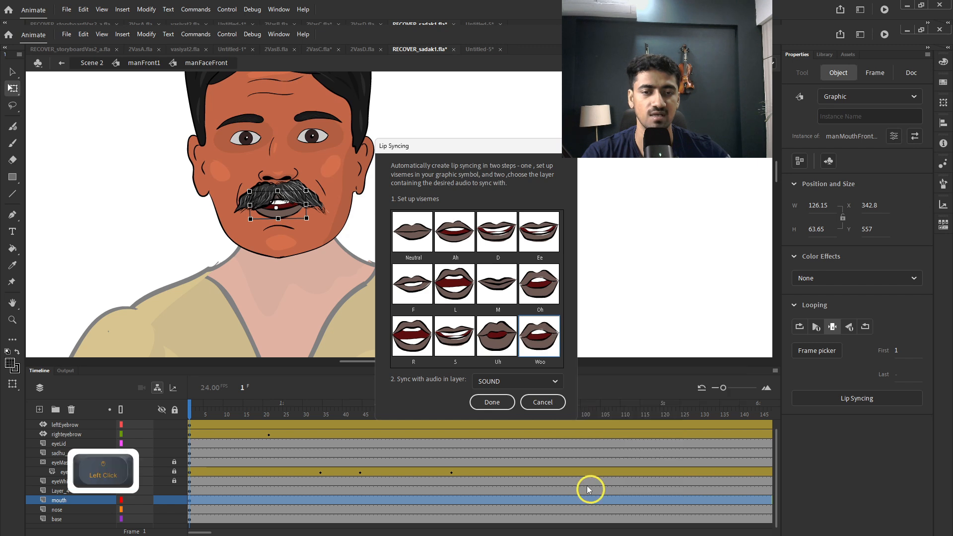
Change the Uh viseme to mouth shape 9 and the Woo viseme to mouth shape 6.
click(507, 341)
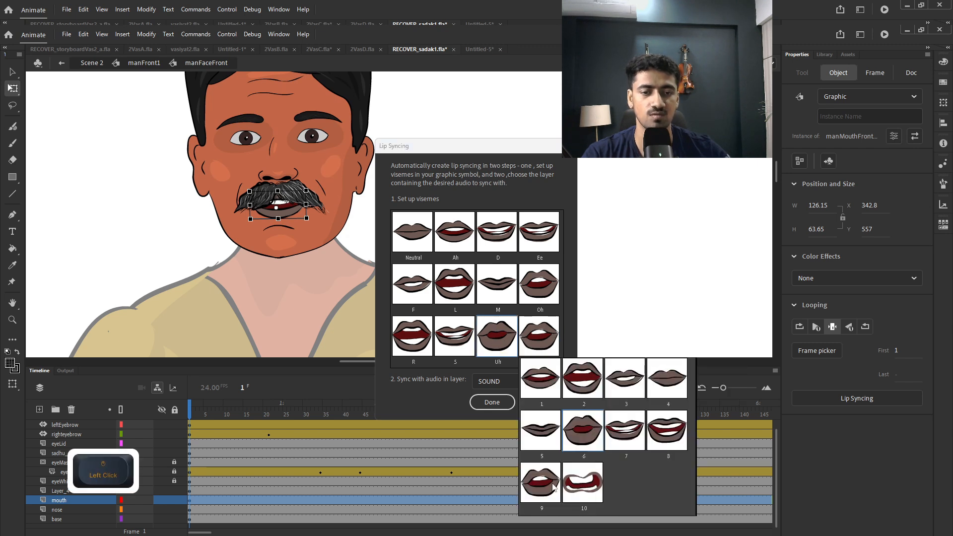
click(552, 488)
click(546, 350)
click(616, 436)
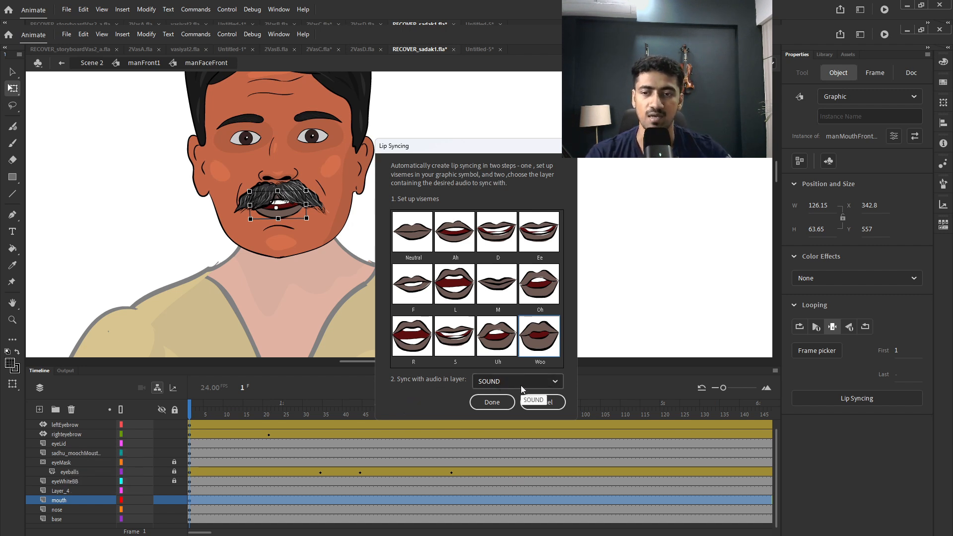
Choose SOUND as the audio layer to sync with, start creating the lip sync, and cancel its creation.
scroll(159, 439, up, 1)
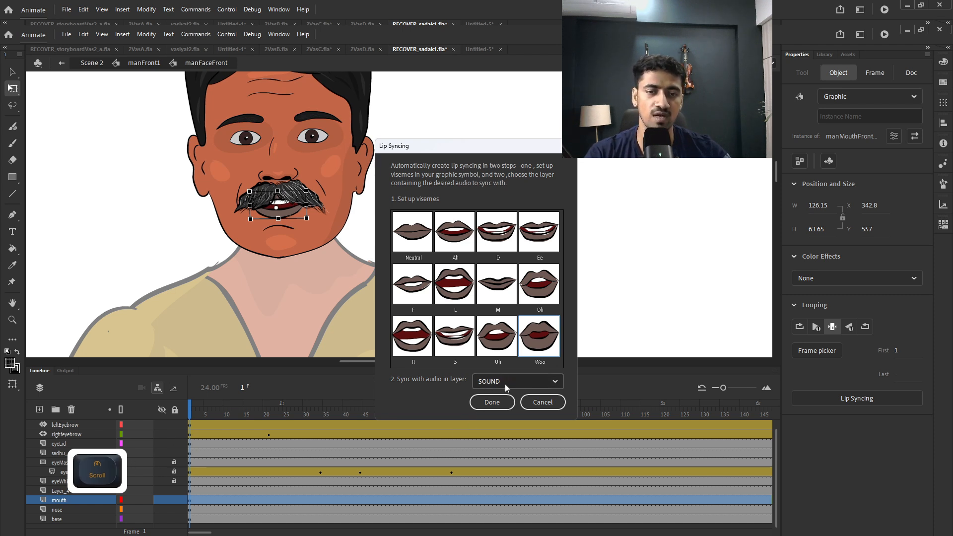
click(556, 383)
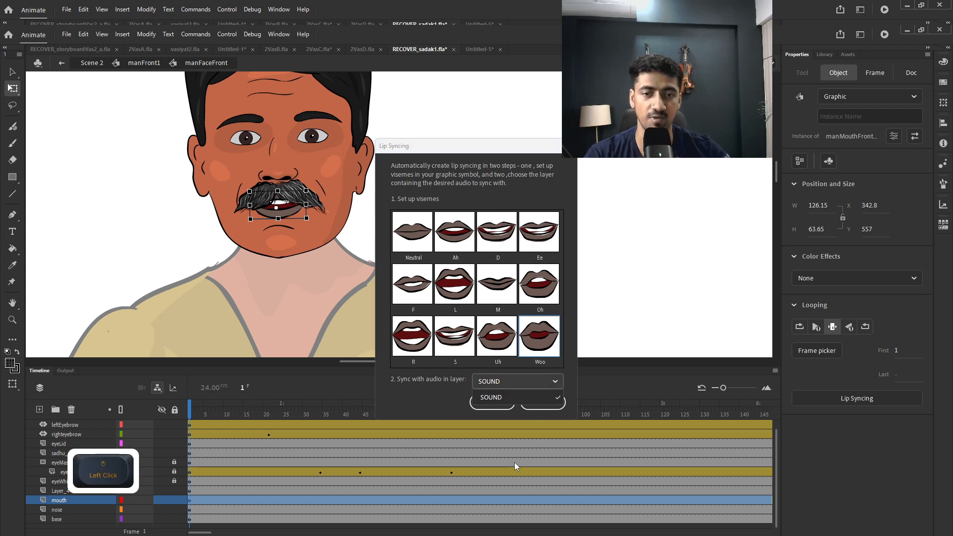
click(499, 398)
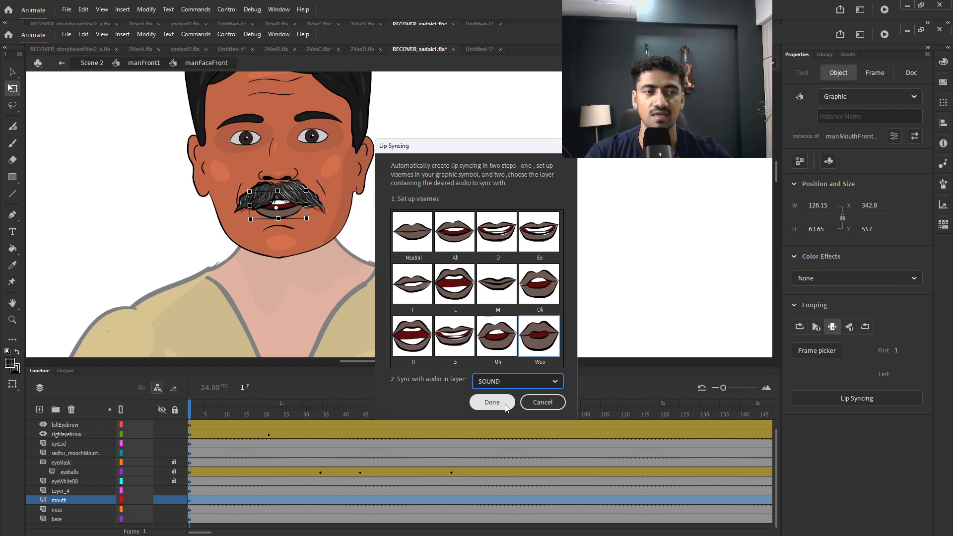
click(505, 404)
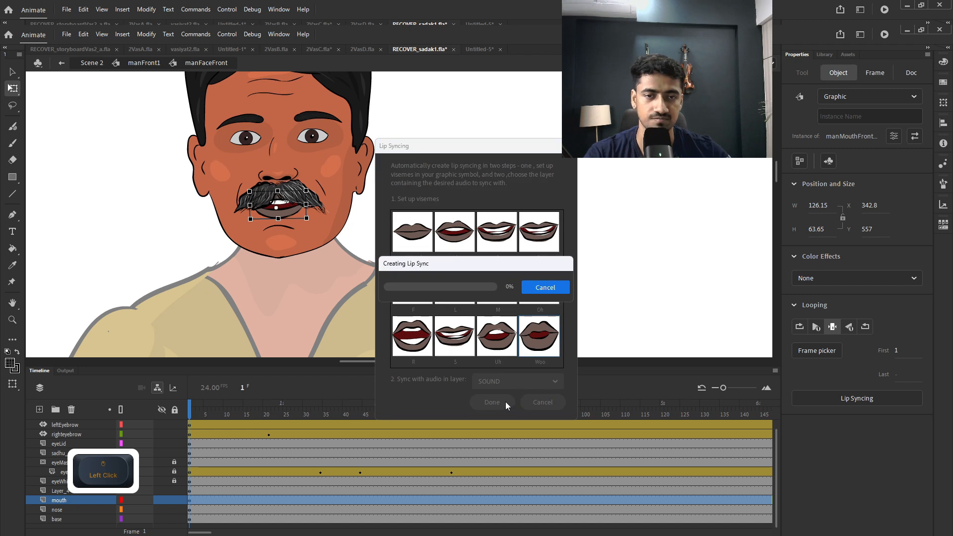
click(551, 291)
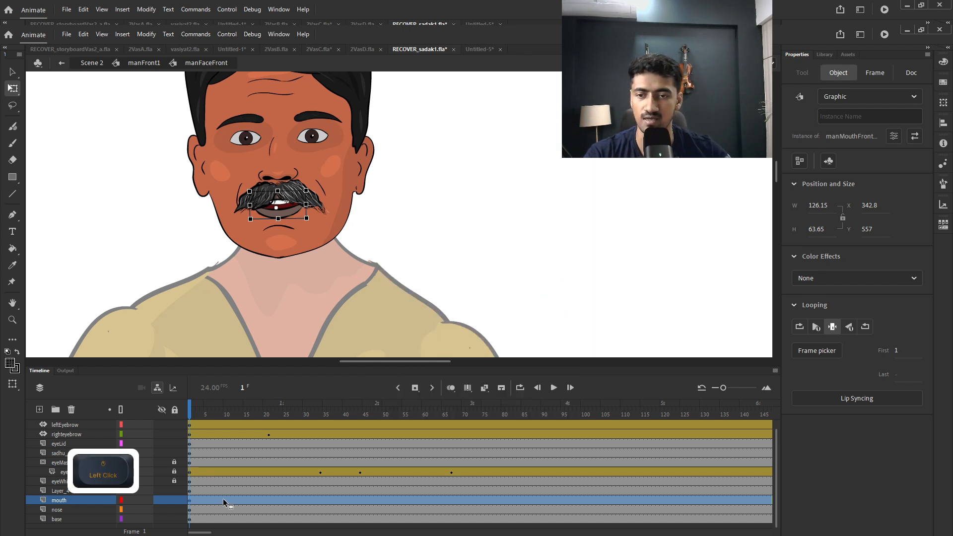
Reselect the mouth symbol and review its viseme assignments in Lip Syncing without applying them.
scroll(219, 498, up, 1)
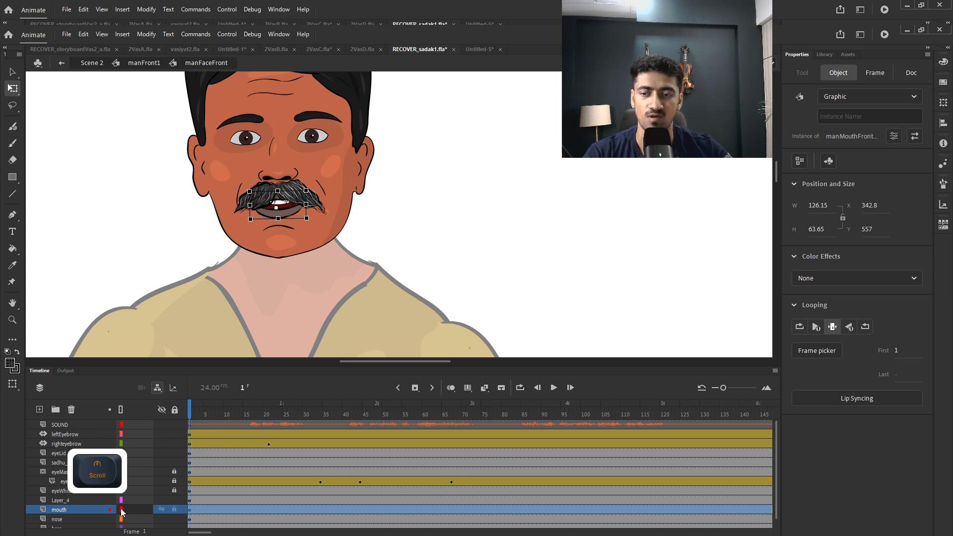
click(352, 326)
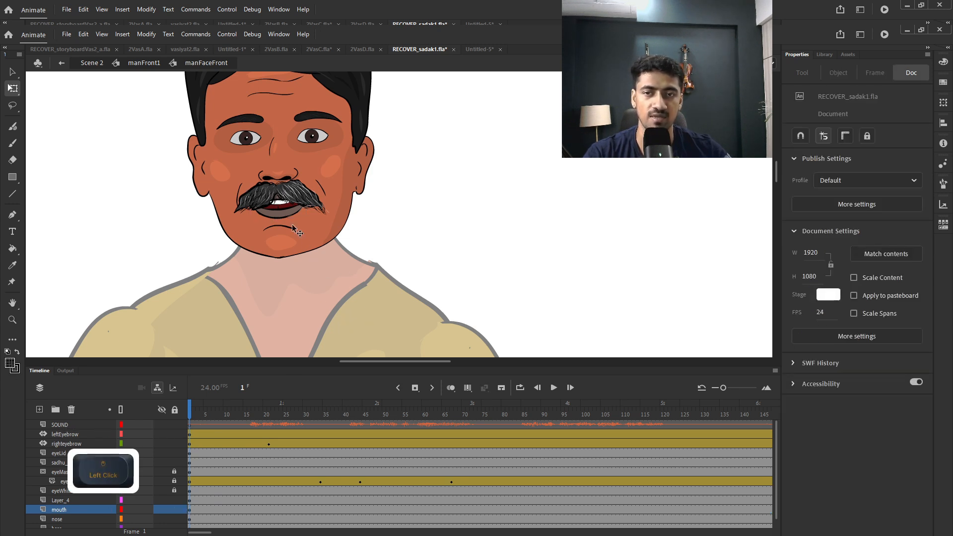
click(292, 218)
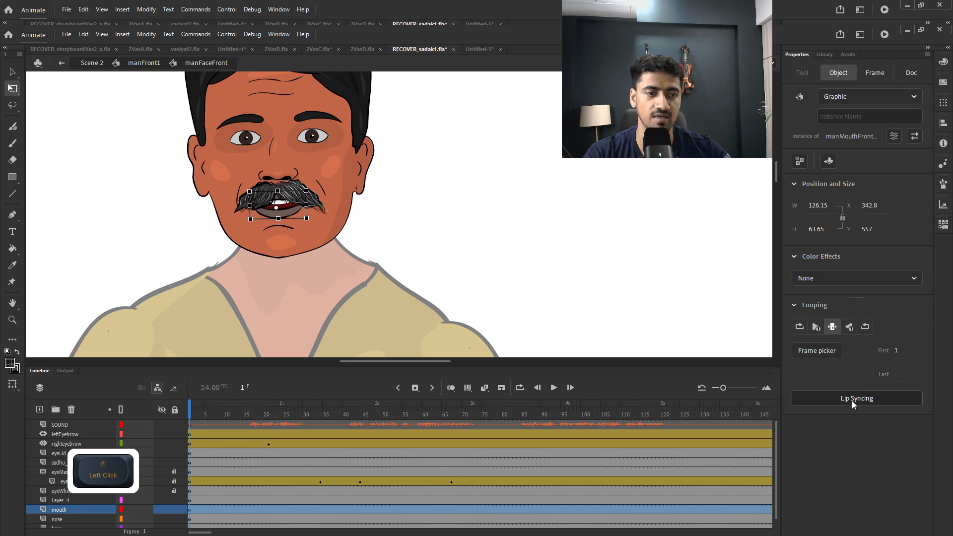
click(852, 400)
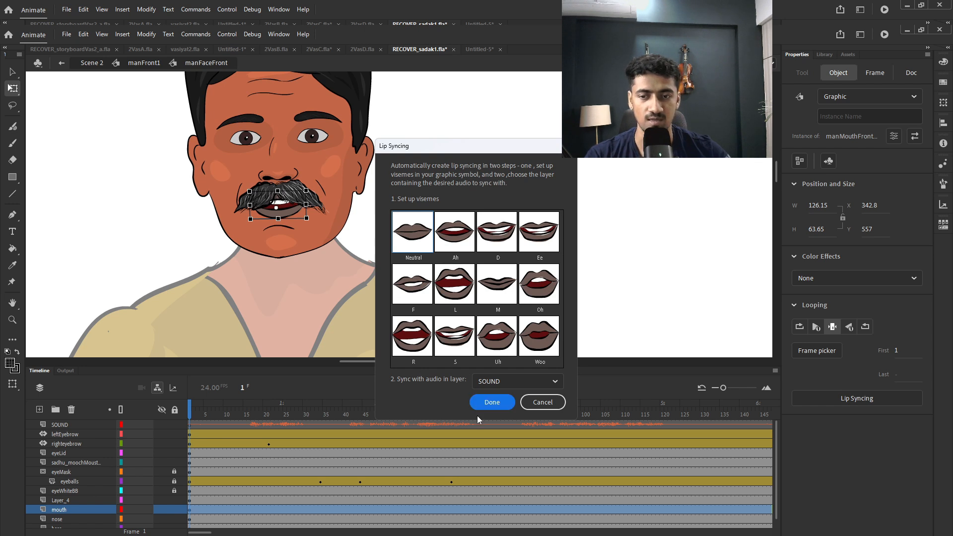
click(542, 402)
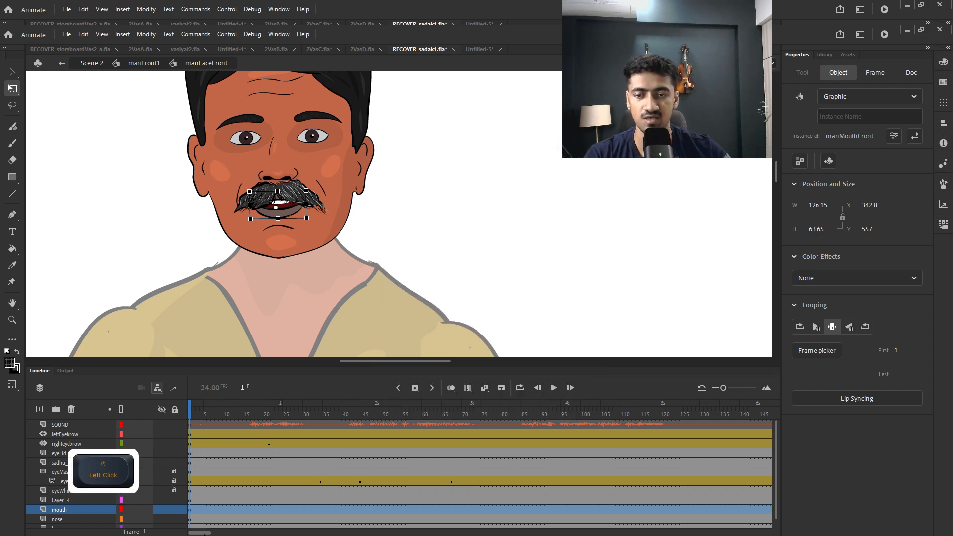
Play the face animation with its dialogue audio and pause it at frame 128.
mouse_move(199, 532)
mouse_down()
mouse_move(230, 534)
mouse_move(194, 534)
mouse_up()
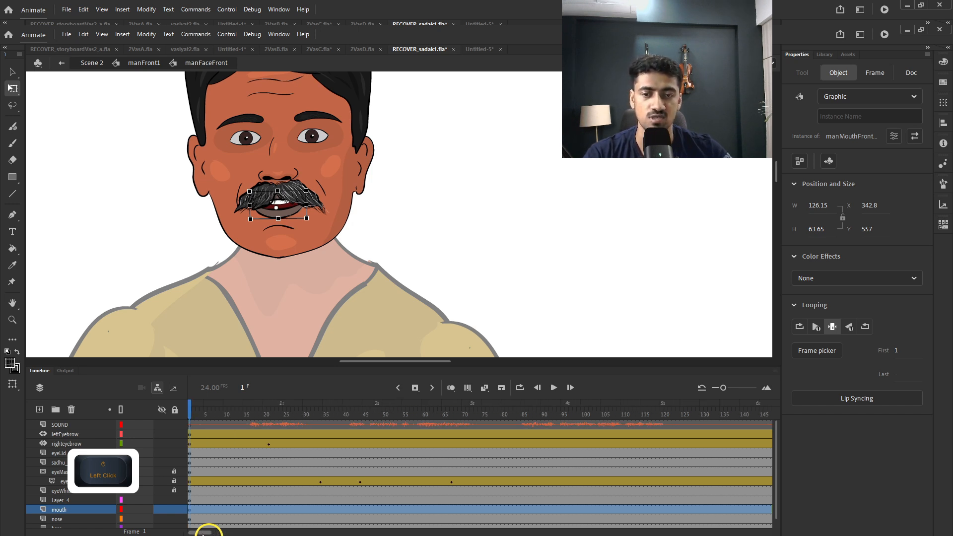
click(257, 472)
click(553, 388)
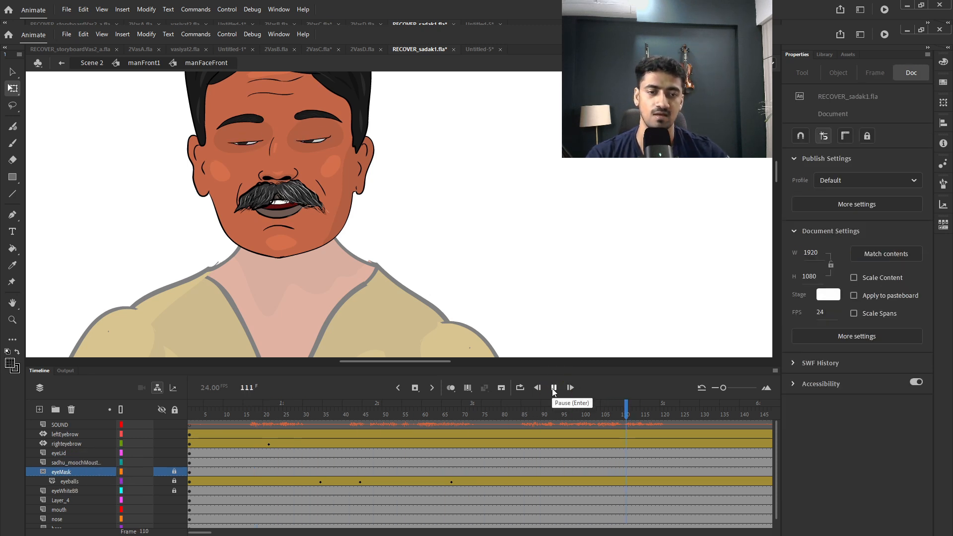
click(553, 388)
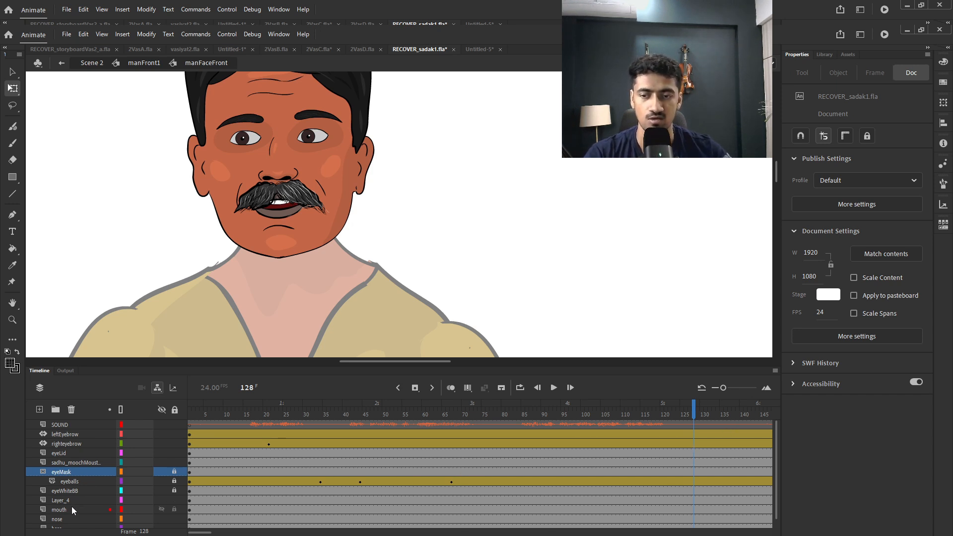
Highlight the mouth layer and insert a keyframe on it at frame 133, in the gap between dialogue lines.
click(110, 511)
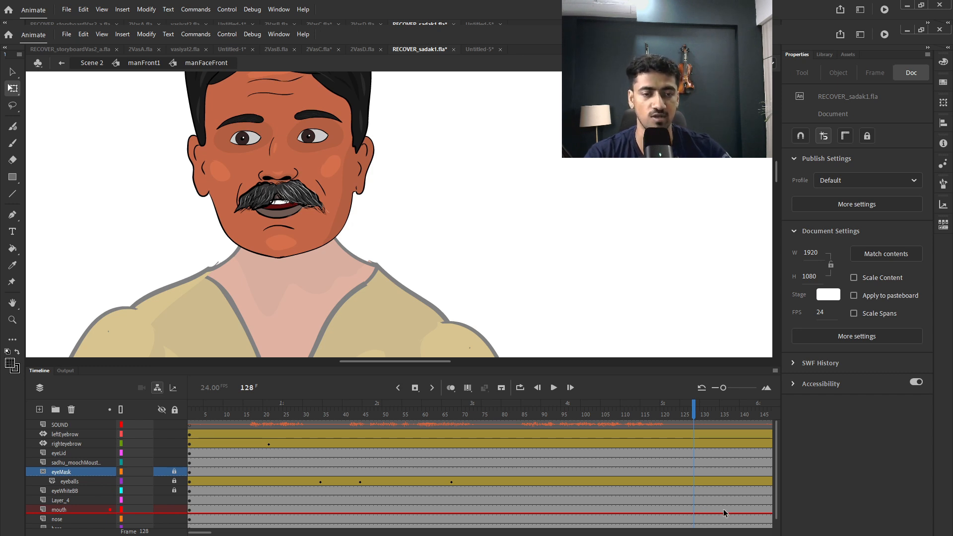
drag(199, 532, 208, 533)
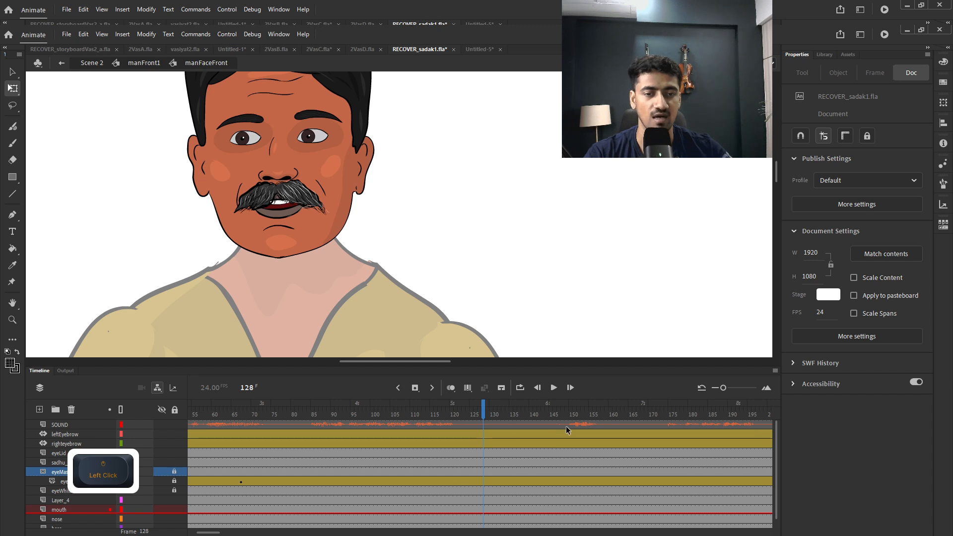
click(504, 509)
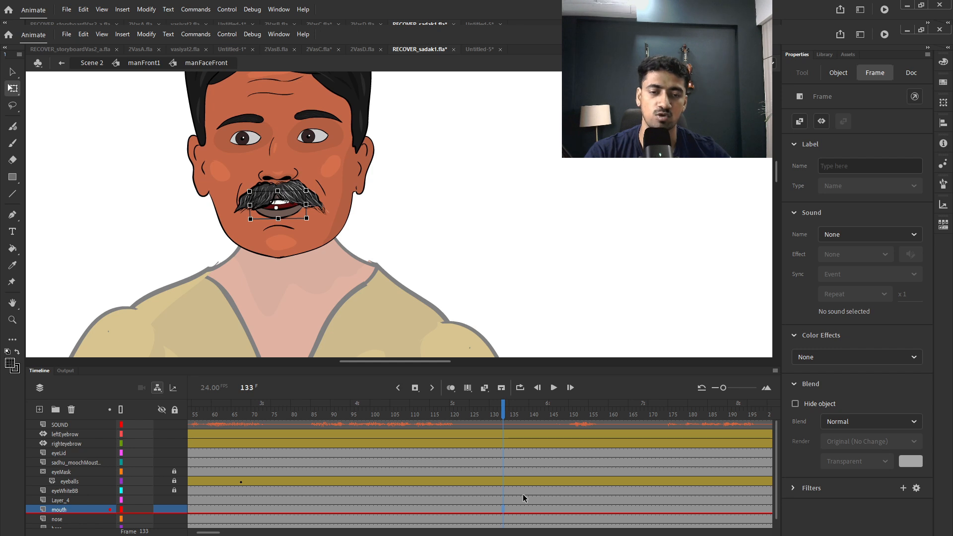
key(s)
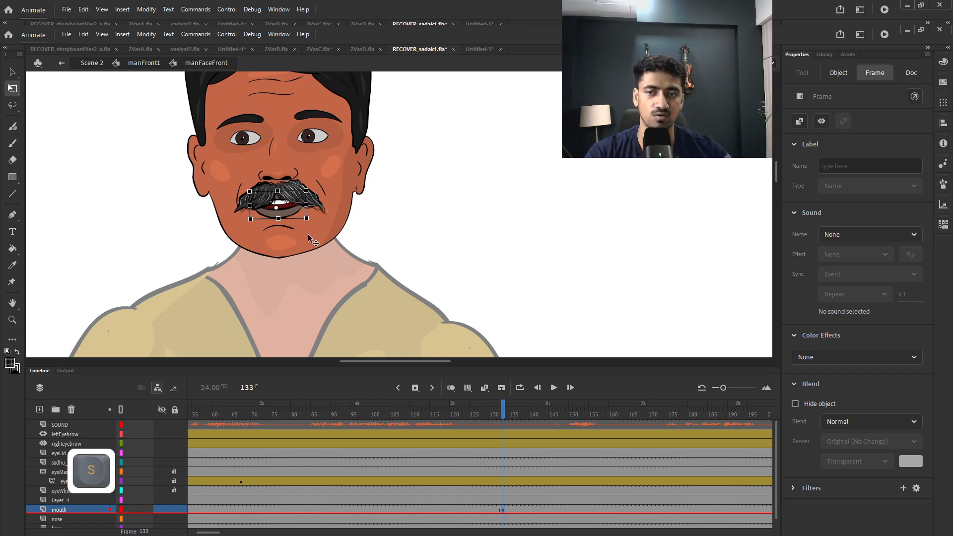
Insert another keyframe on the mouth layer at frame 353, after the following stretch of dialogue.
drag(211, 533, 221, 533)
click(691, 506)
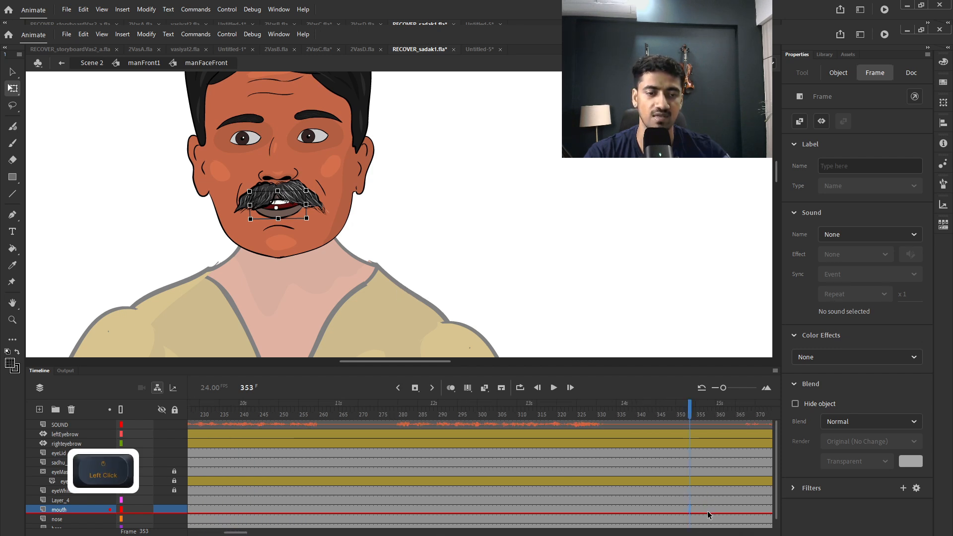
key(s)
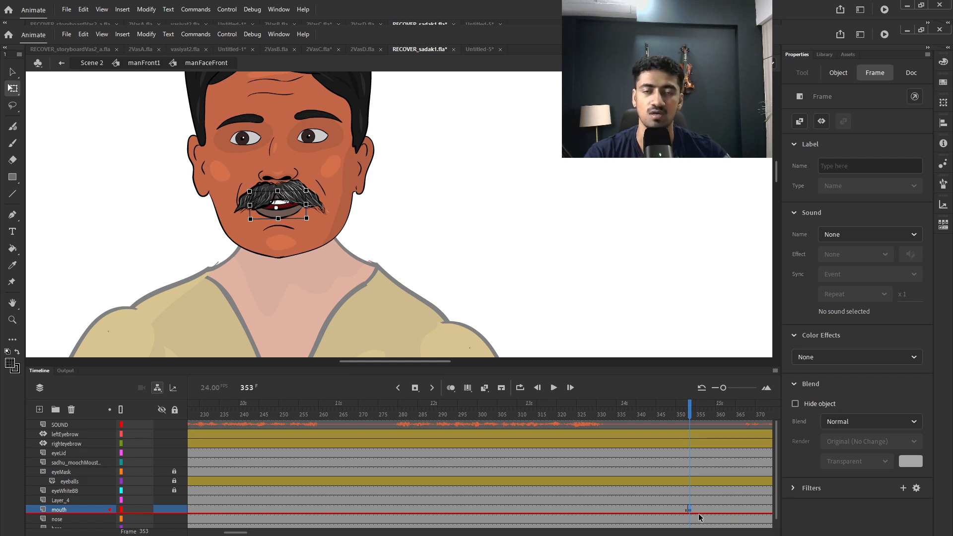
right_click(694, 516)
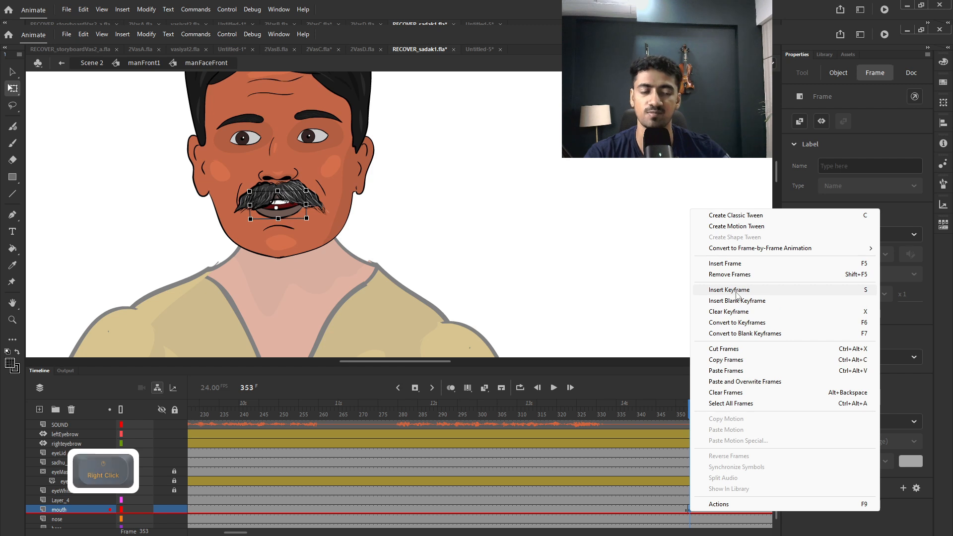
click(678, 508)
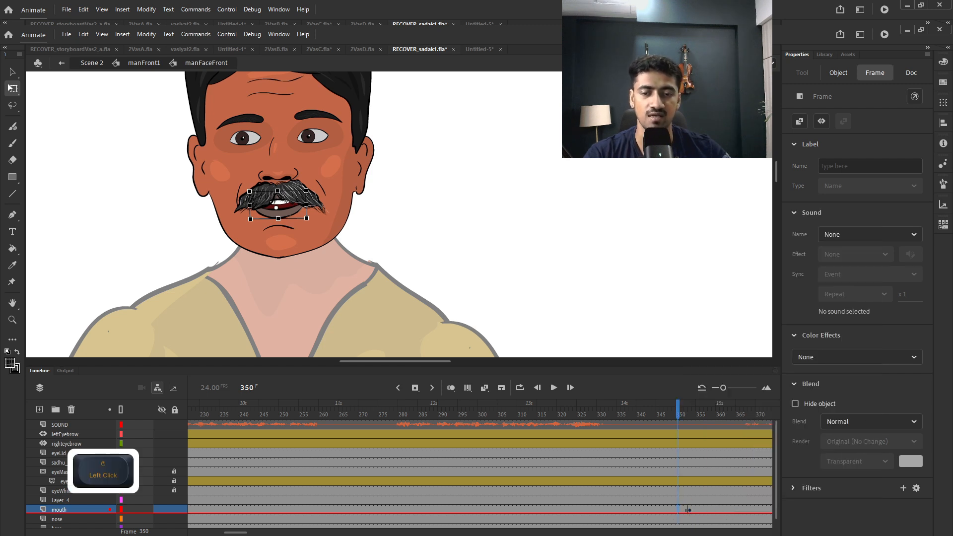
Apply Lip Syncing to the mouth symbol from the keyframe at frame 133, using the SOUND layer's audio.
drag(247, 532, 227, 533)
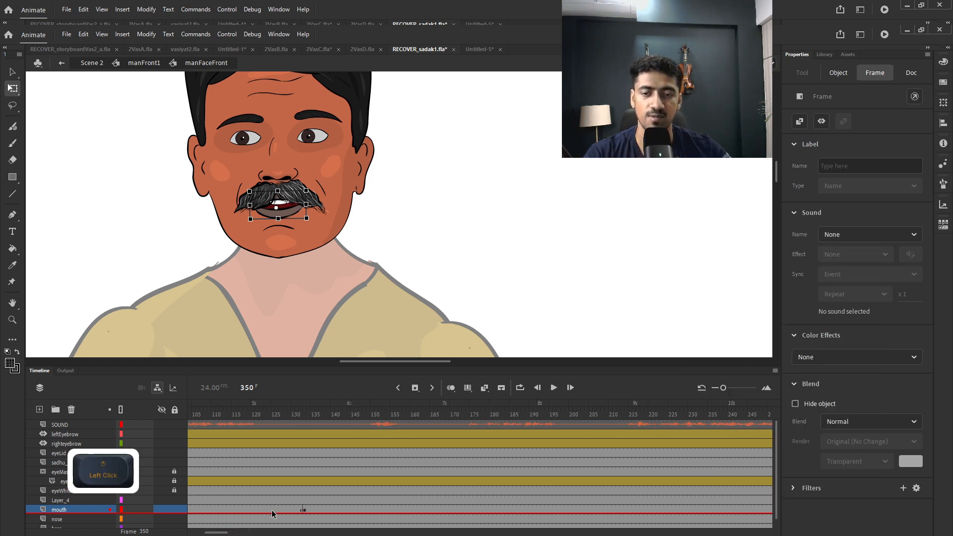
click(303, 512)
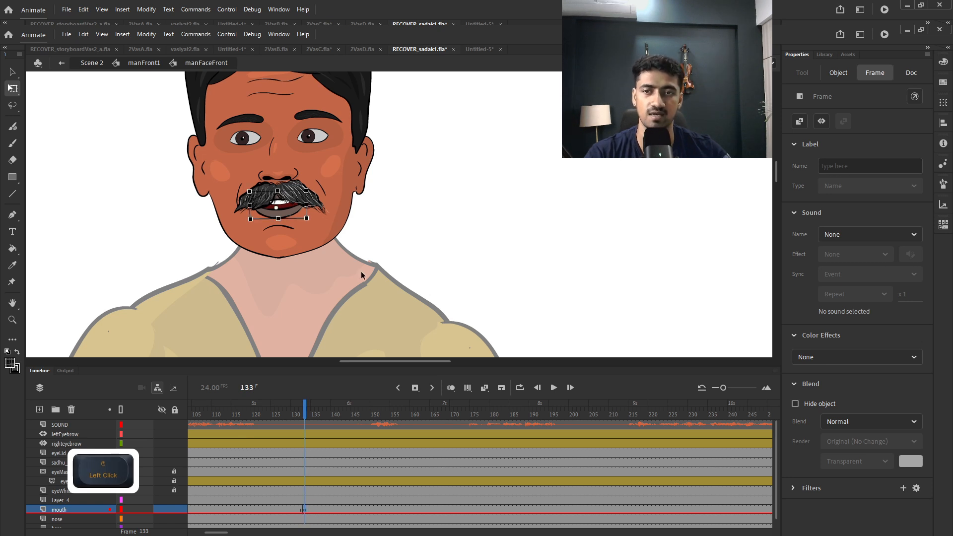
click(277, 214)
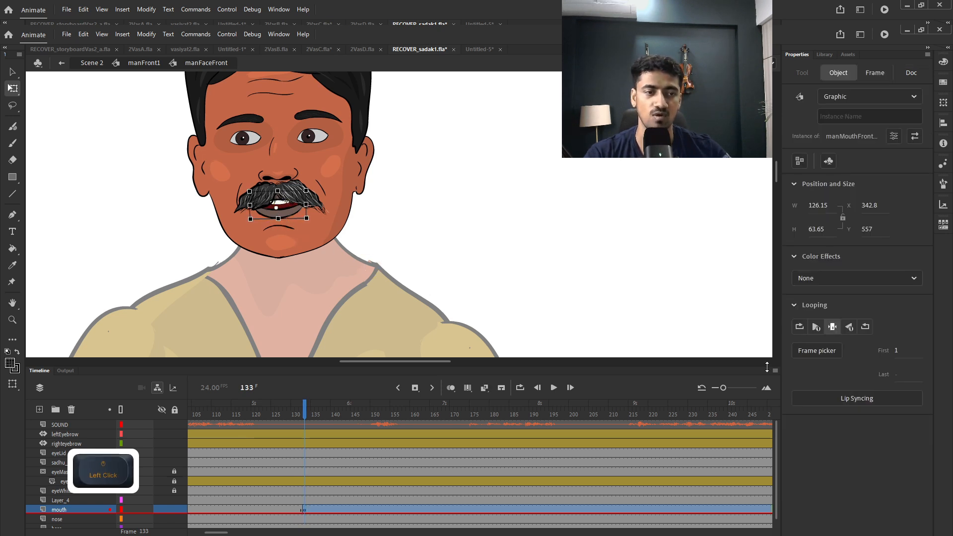
click(861, 398)
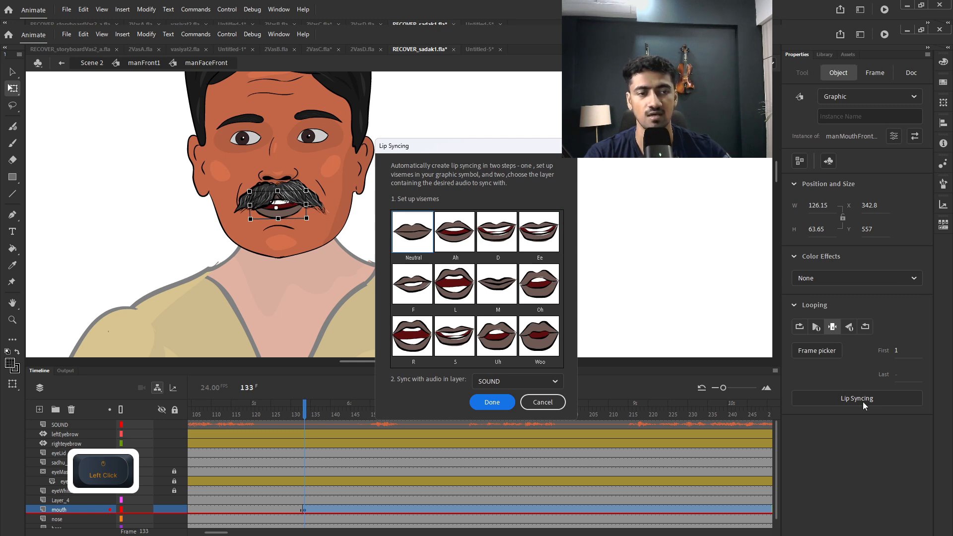
click(499, 403)
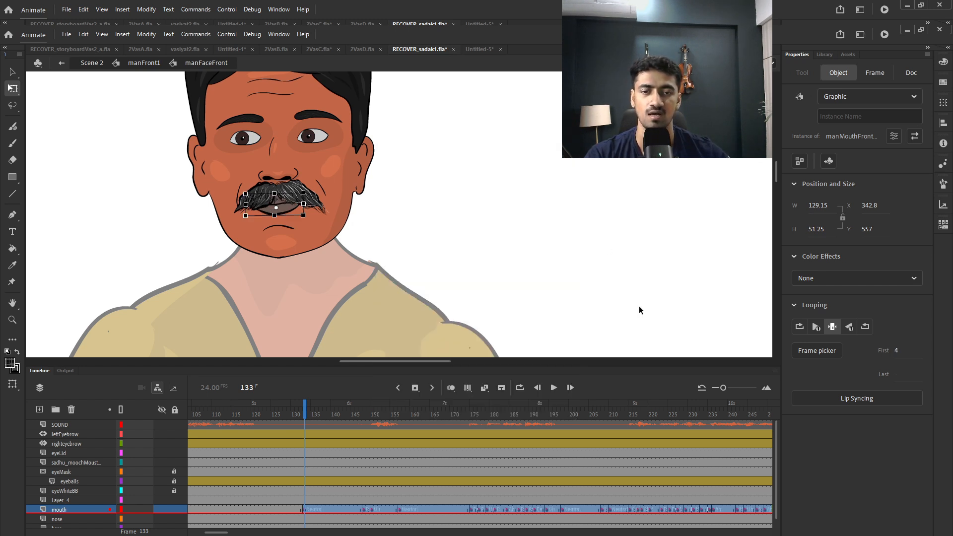
Play the new lip sync from frame 148 with its audio and pause it at frame 346.
click(366, 512)
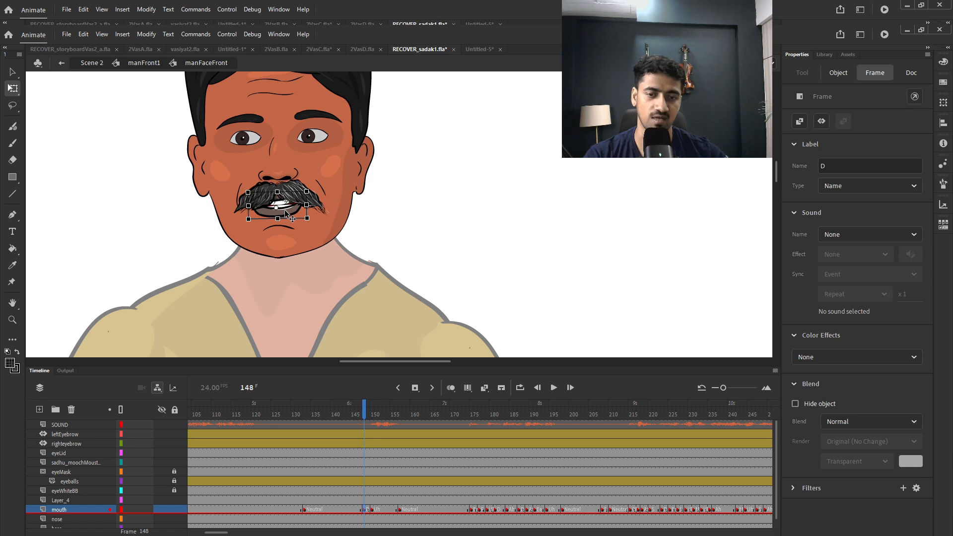
click(370, 472)
click(555, 390)
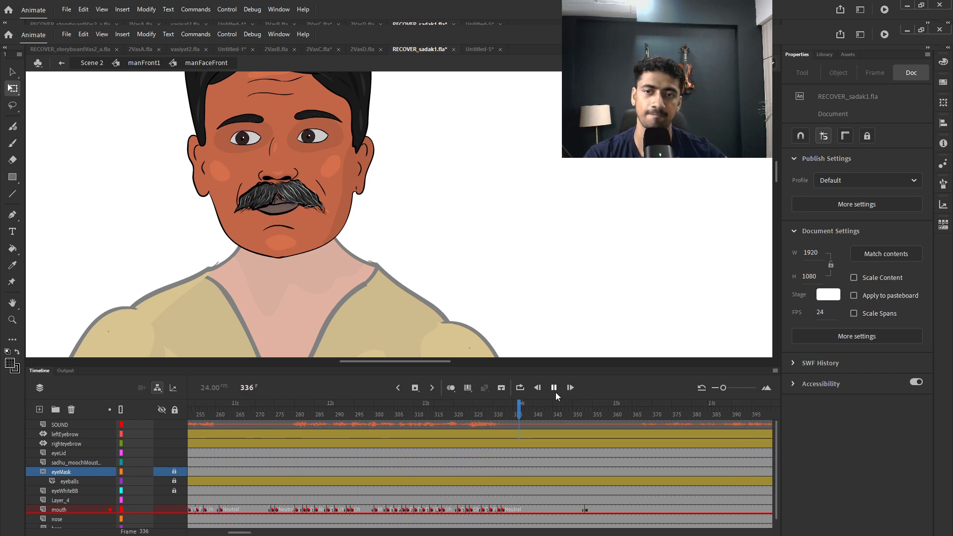
click(556, 393)
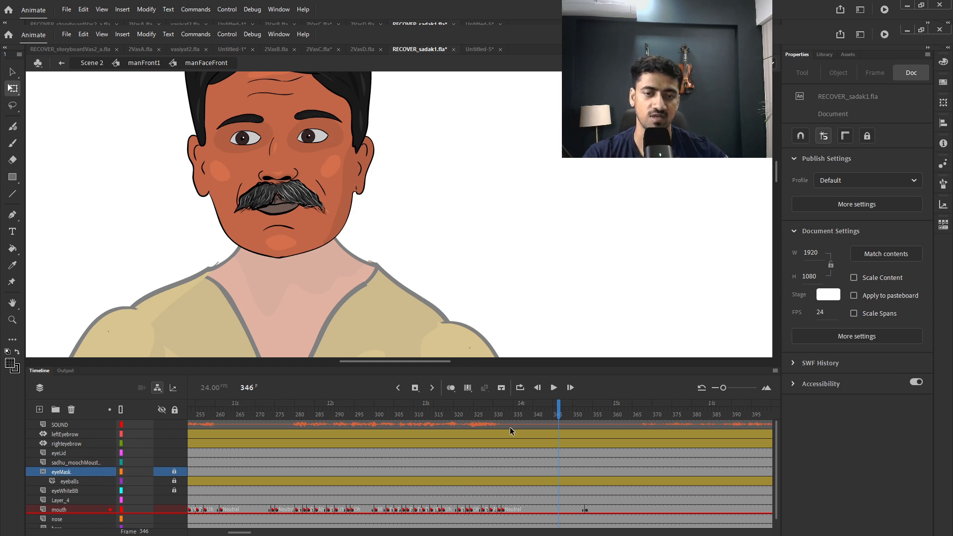
Shift the Neutral mouth at frame 332 slightly right and down, to about X 347.1, Y 559.15.
click(506, 509)
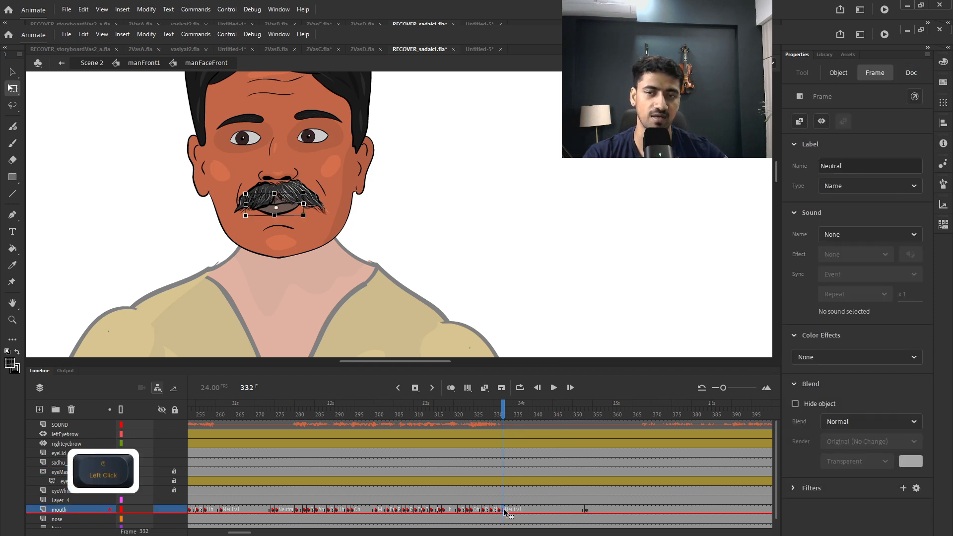
mouse_move(279, 207)
mouse_down()
mouse_move(287, 234)
mouse_move(289, 209)
mouse_up()
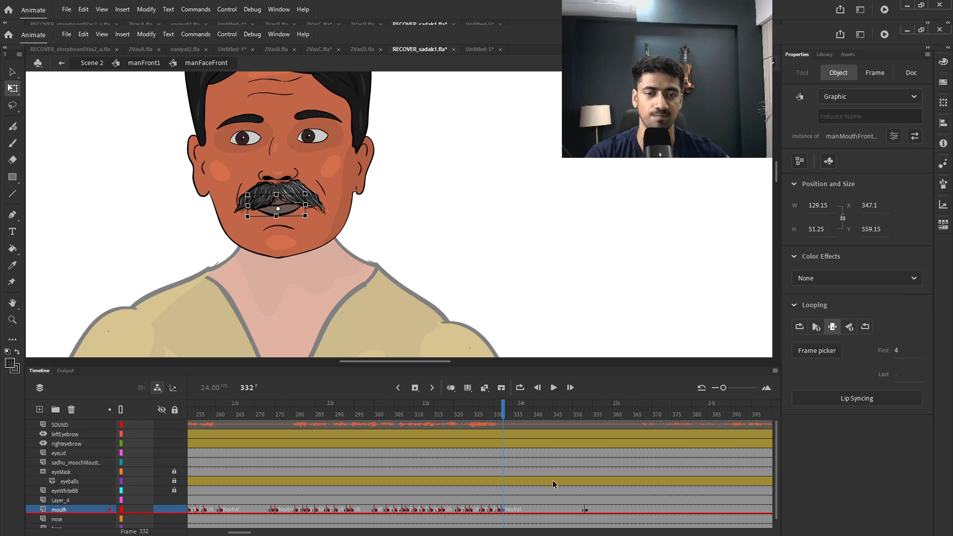
Insert a blank keyframe on the SOUND layer at frame 367 to end the existing audio there.
drag(245, 533, 251, 532)
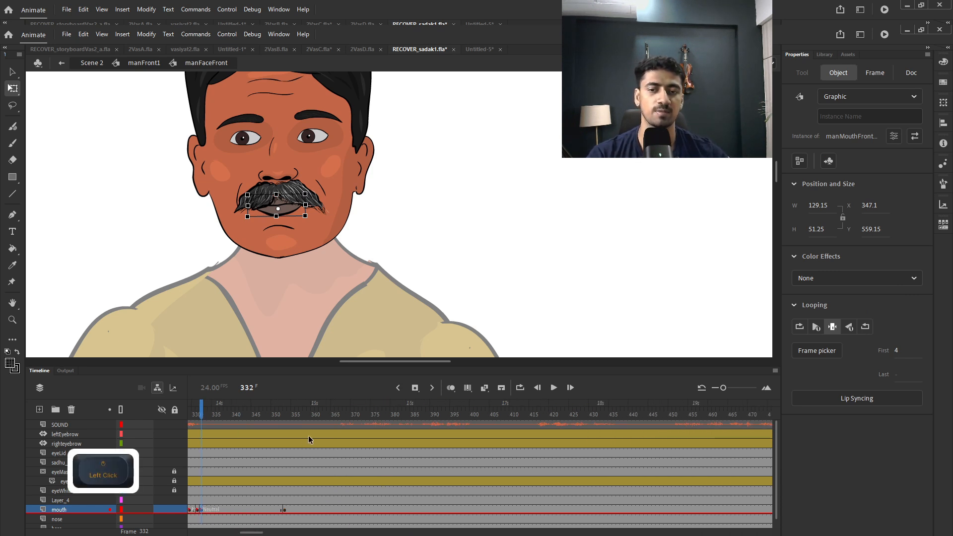
drag(252, 533, 255, 532)
click(276, 425)
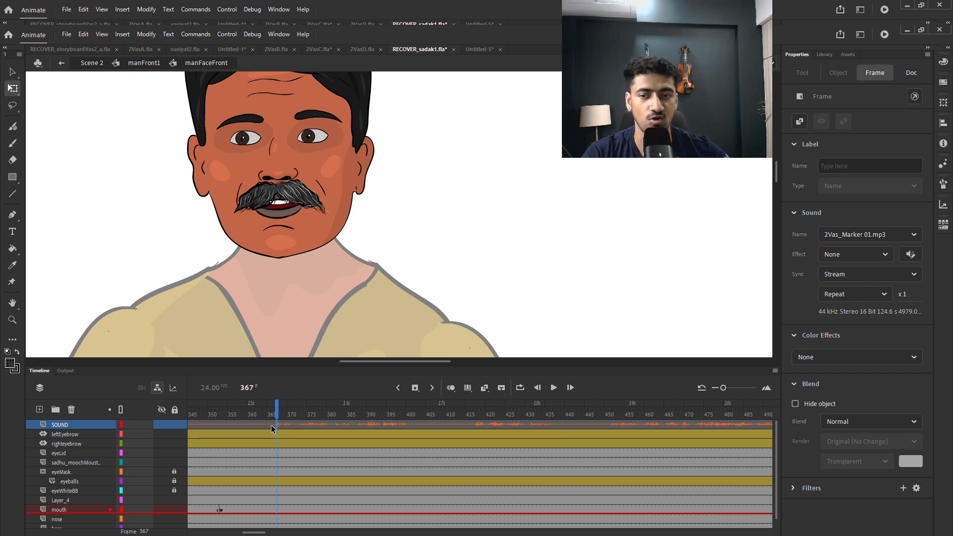
key(s)
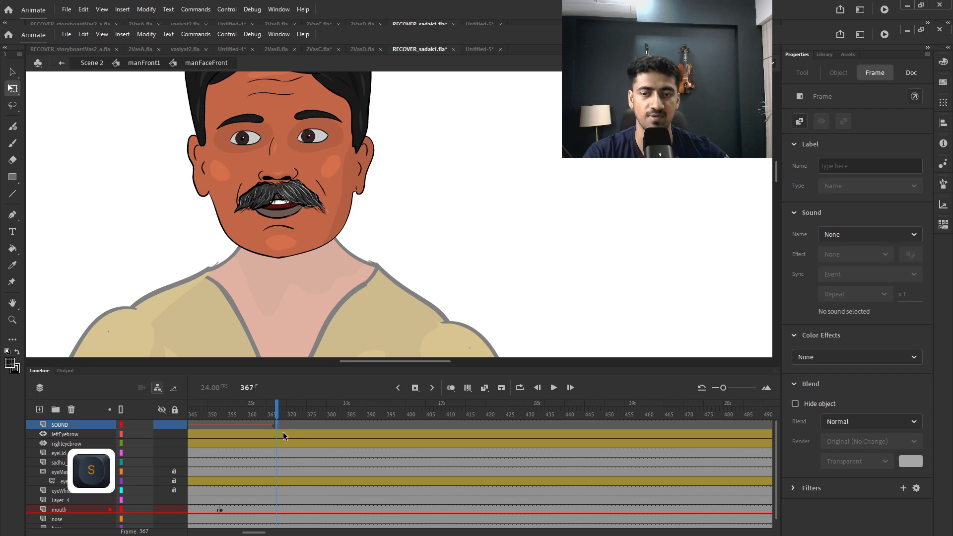
Add 2Vas_Marker 01.mp3 from the library to the SOUND layer's blank keyframe at frame 367.
click(825, 56)
drag(843, 188, 564, 429)
click(332, 435)
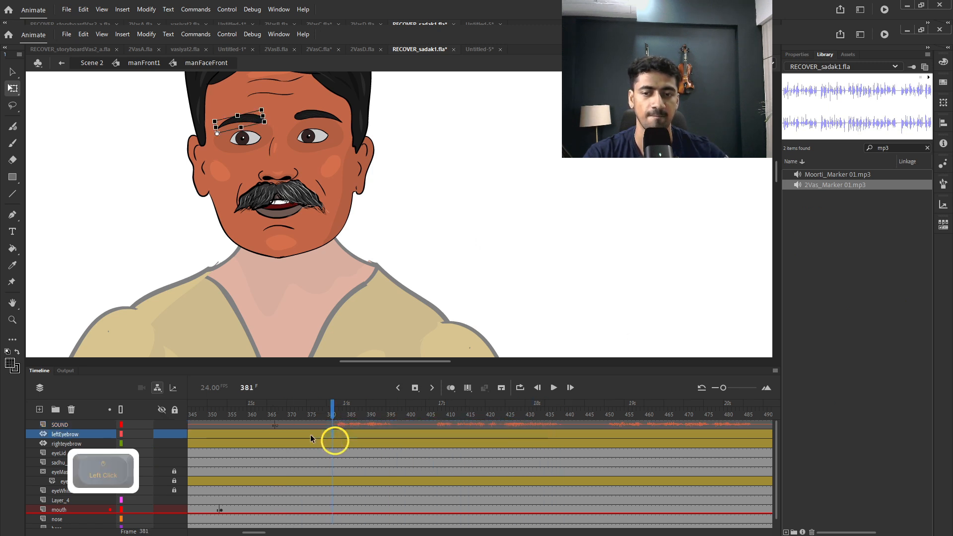
click(275, 425)
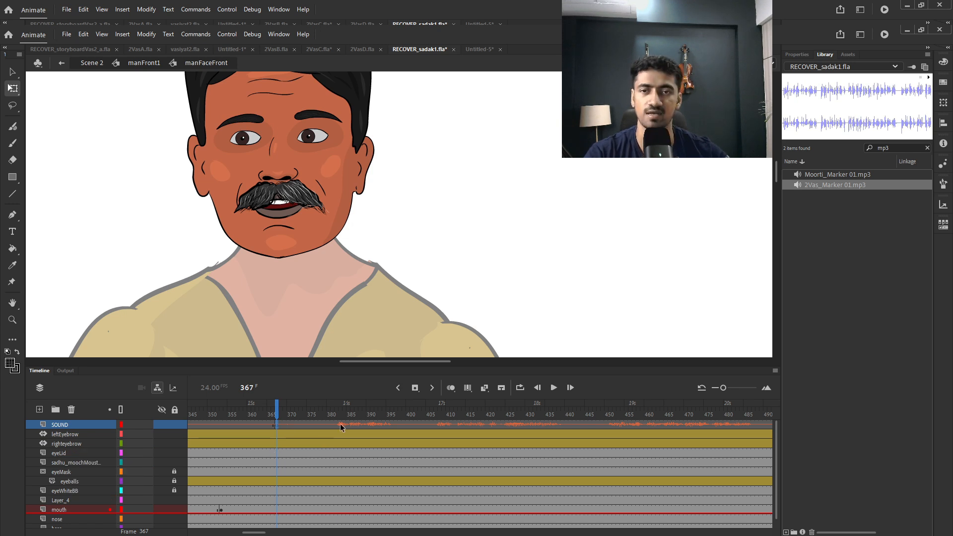
Open the frame 367 sound in Edit Envelope and trim the silence before the first speech, to about 0.7 seconds.
click(276, 426)
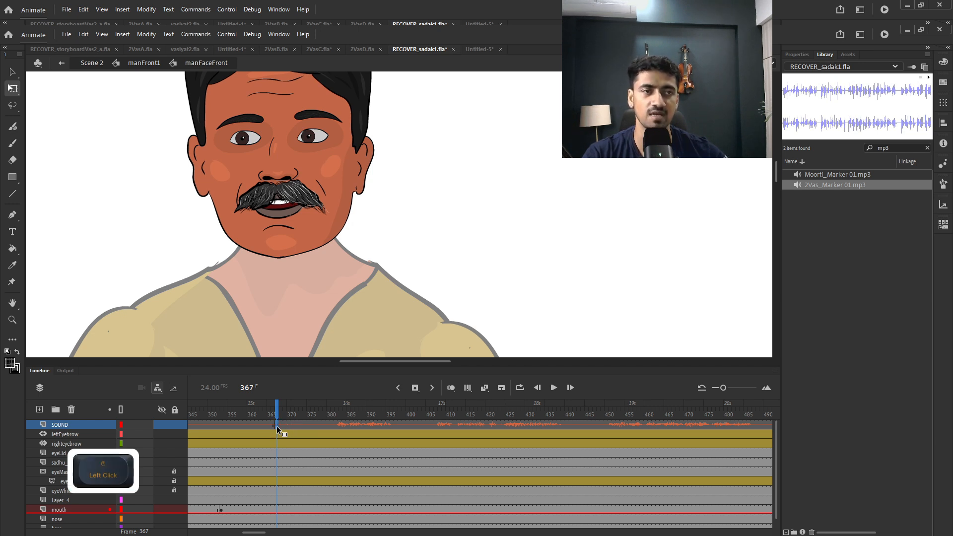
click(797, 56)
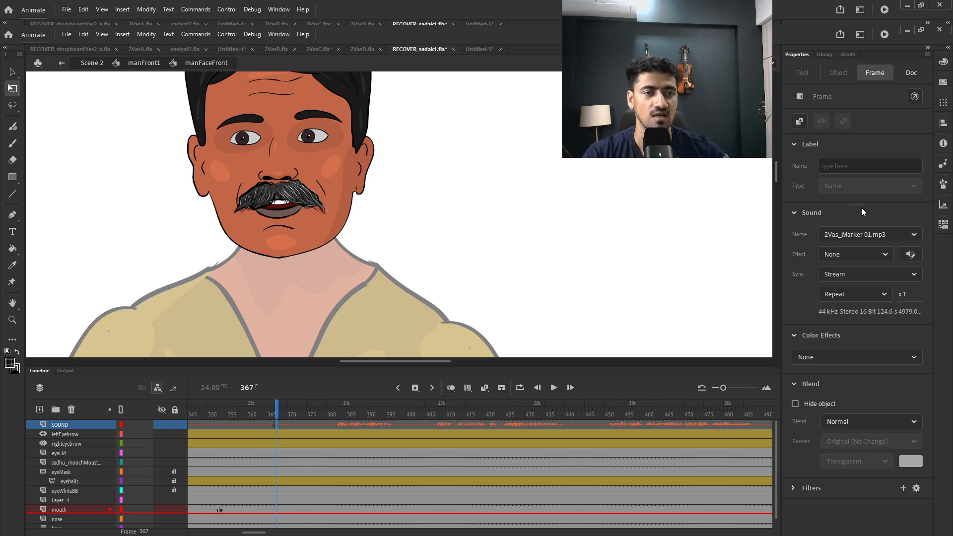
click(911, 255)
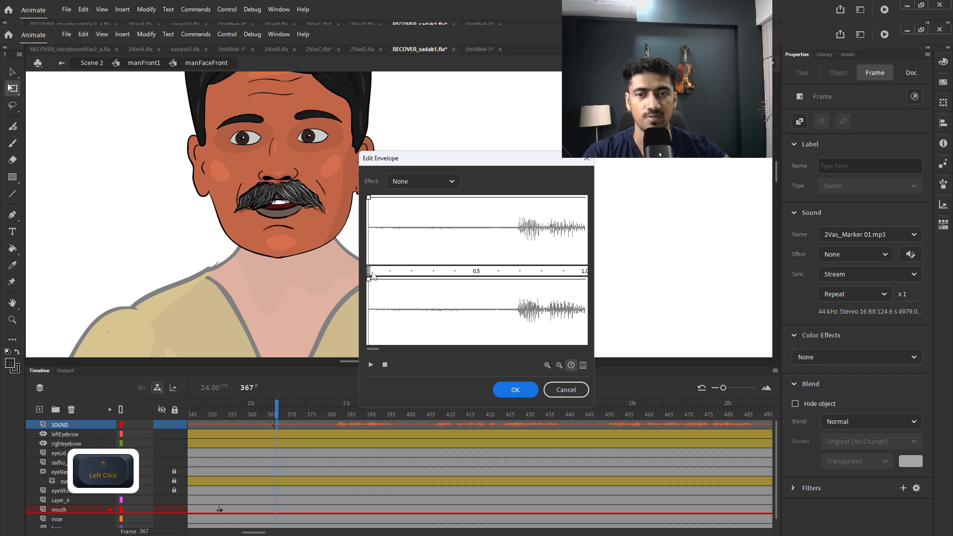
drag(369, 271, 514, 280)
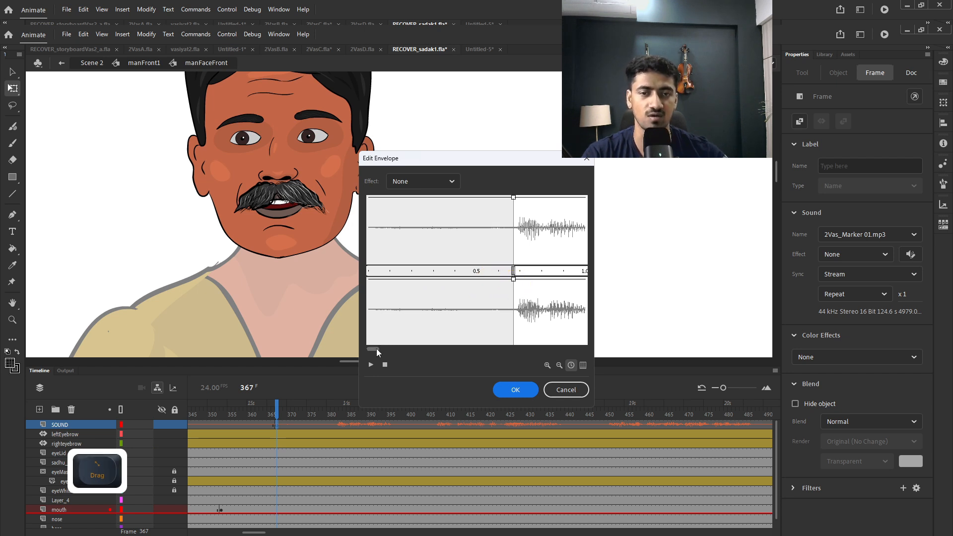
Move the sound's start point in Edit Envelope to just past 15 seconds, where a new line of speech begins, and apply the trim.
drag(376, 349, 379, 350)
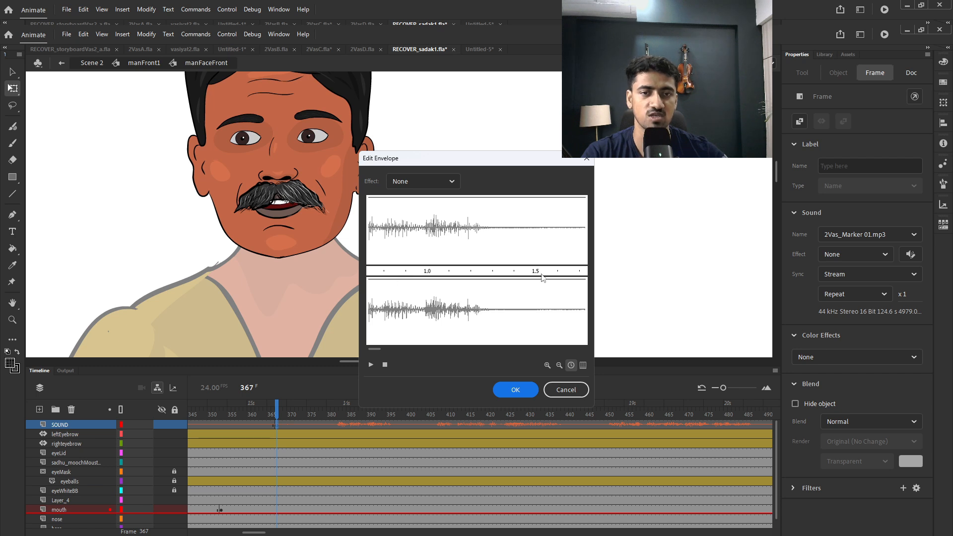
click(560, 366)
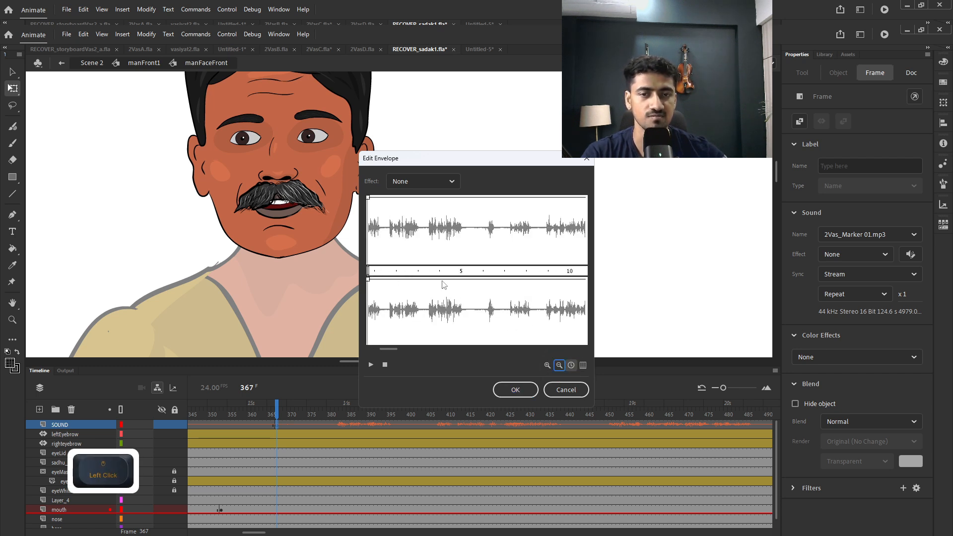
click(547, 366)
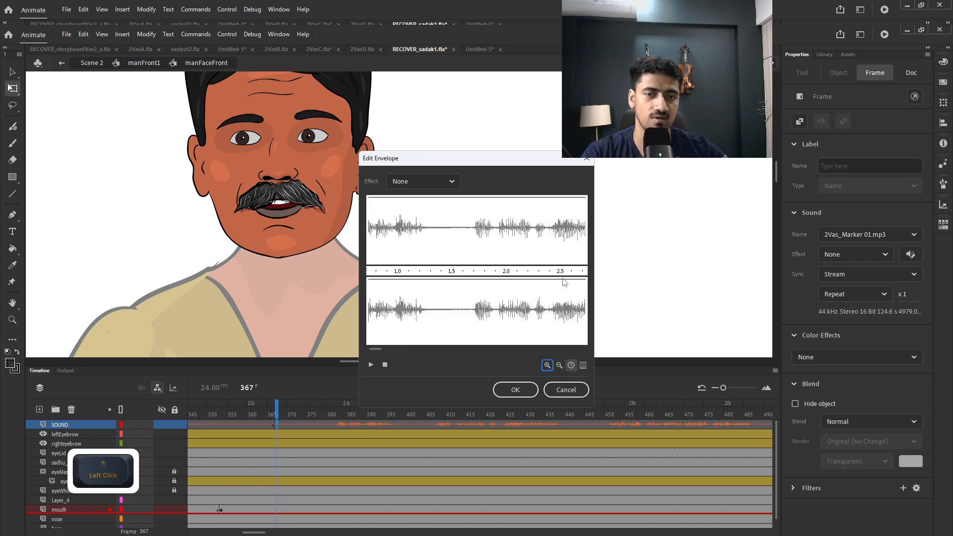
click(546, 366)
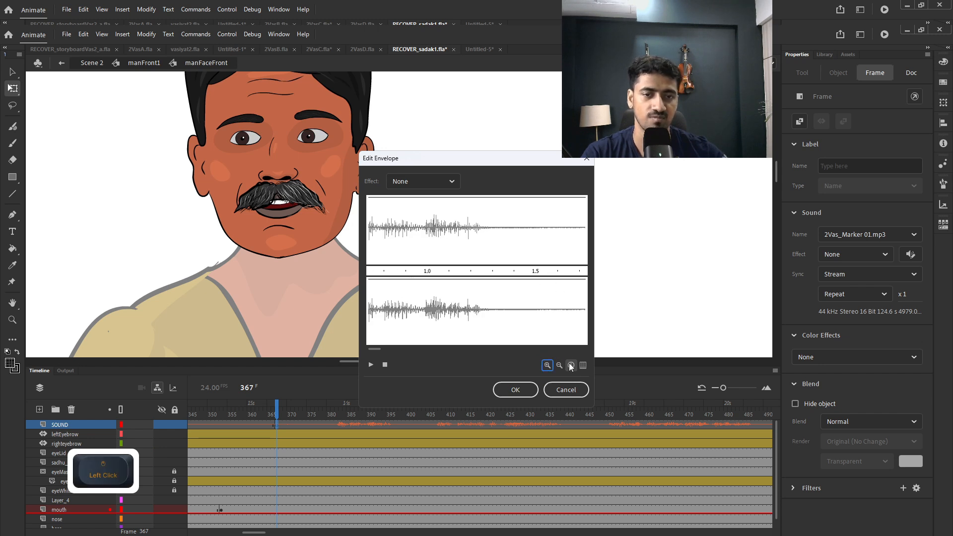
click(559, 366)
click(559, 366)
click(559, 366)
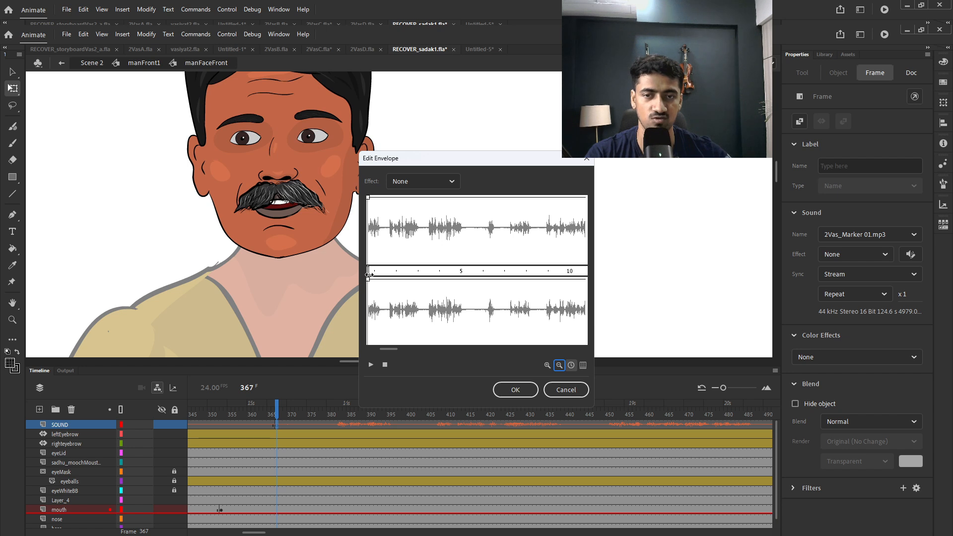
drag(369, 271, 581, 274)
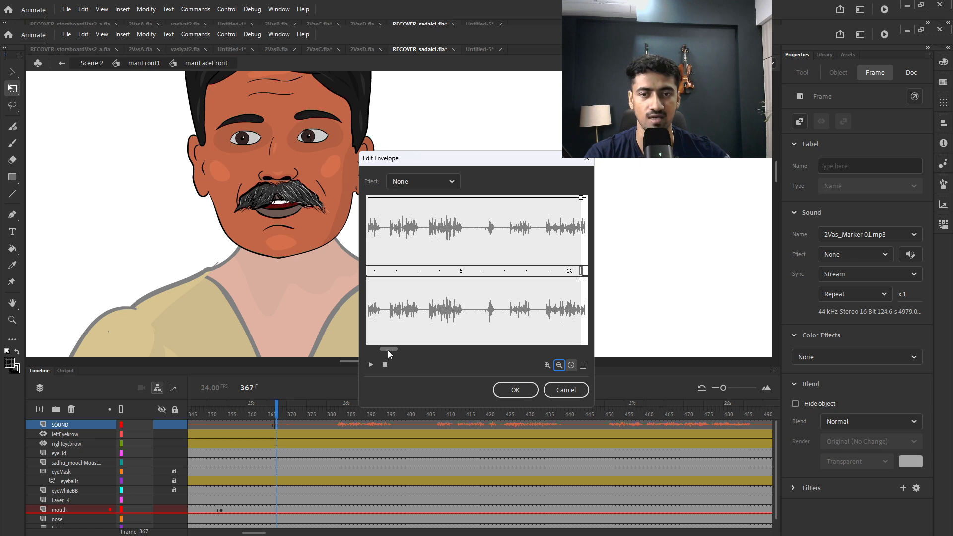
drag(388, 350, 390, 349)
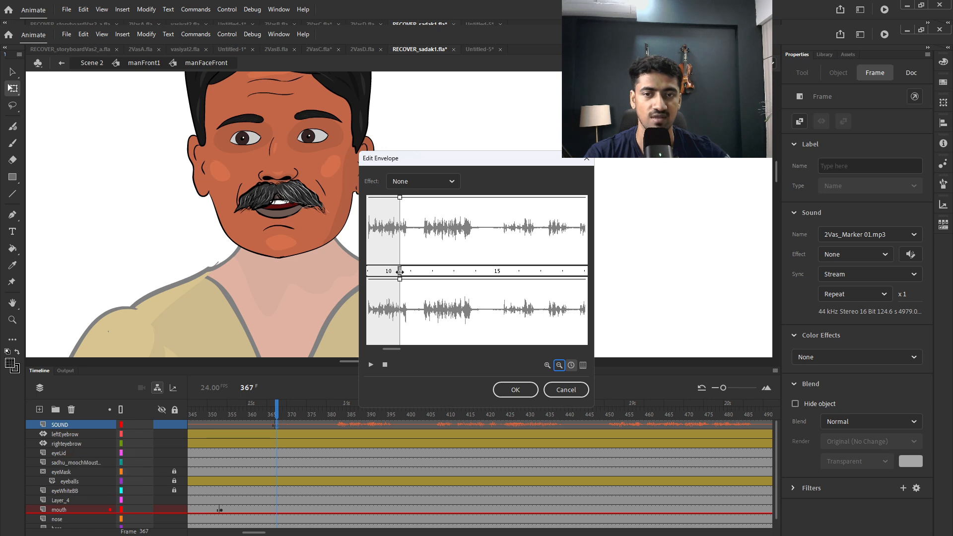
drag(399, 272, 503, 271)
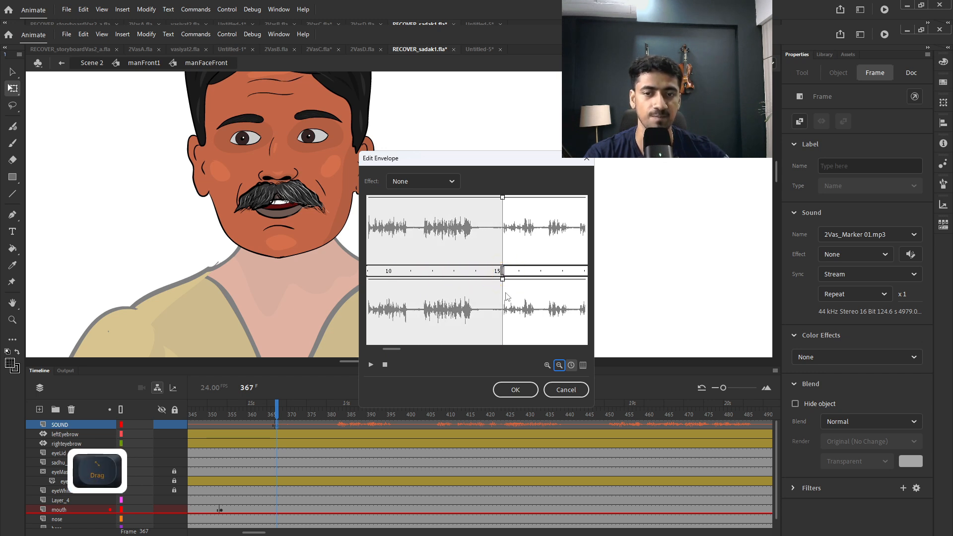
click(516, 389)
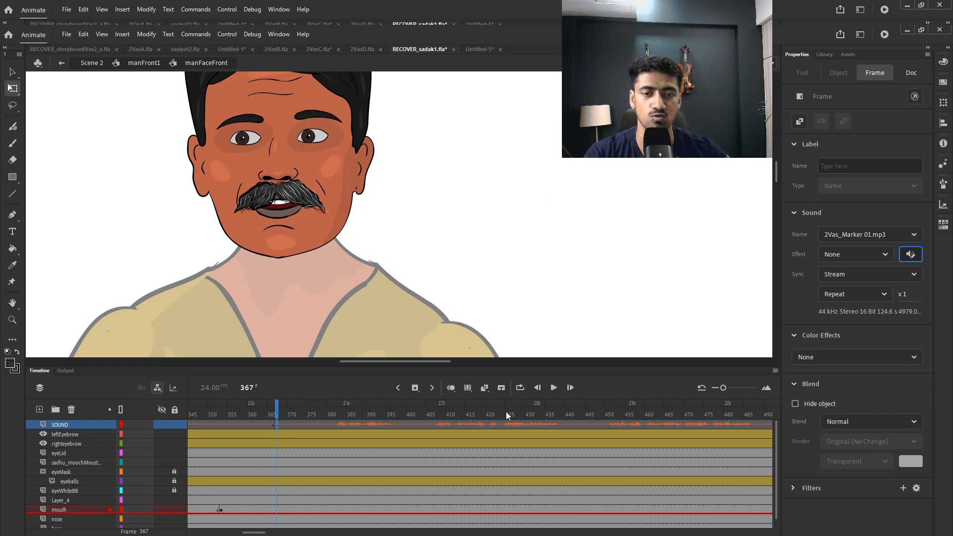
Play the trimmed sound from frame 367 and pause it at frame 471.
click(552, 390)
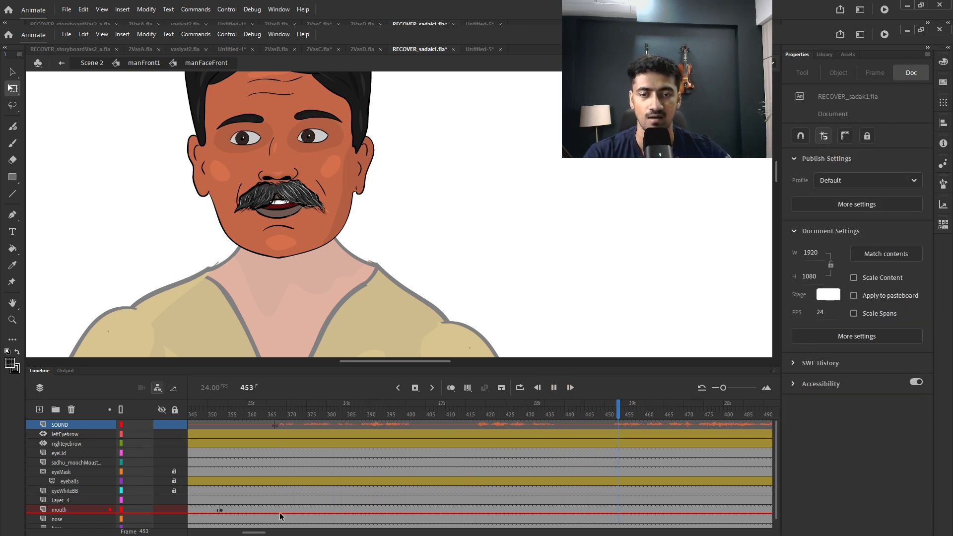
click(554, 388)
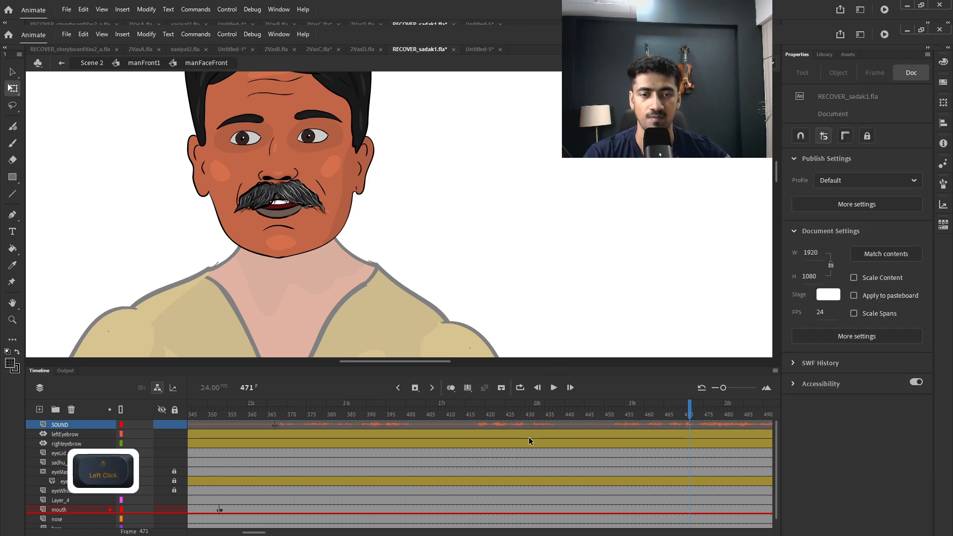
Clear the trimmed sound's keyframe at frame 367 on the SOUND layer and insert a blank keyframe in its place.
click(277, 426)
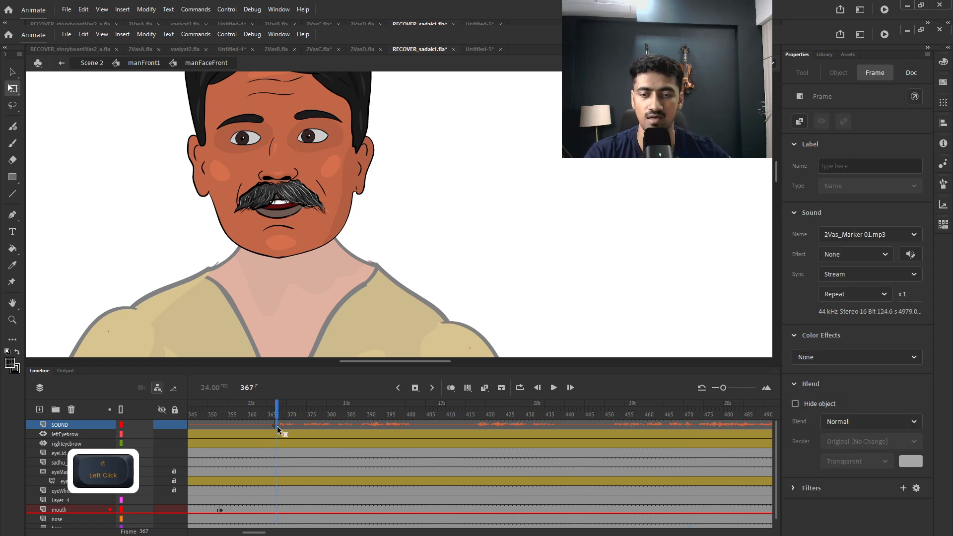
key(x)
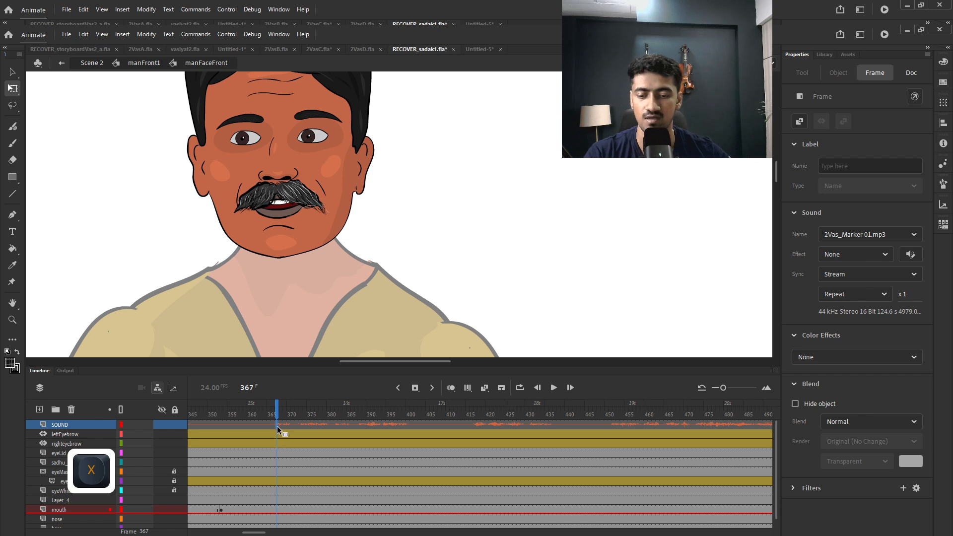
key(s)
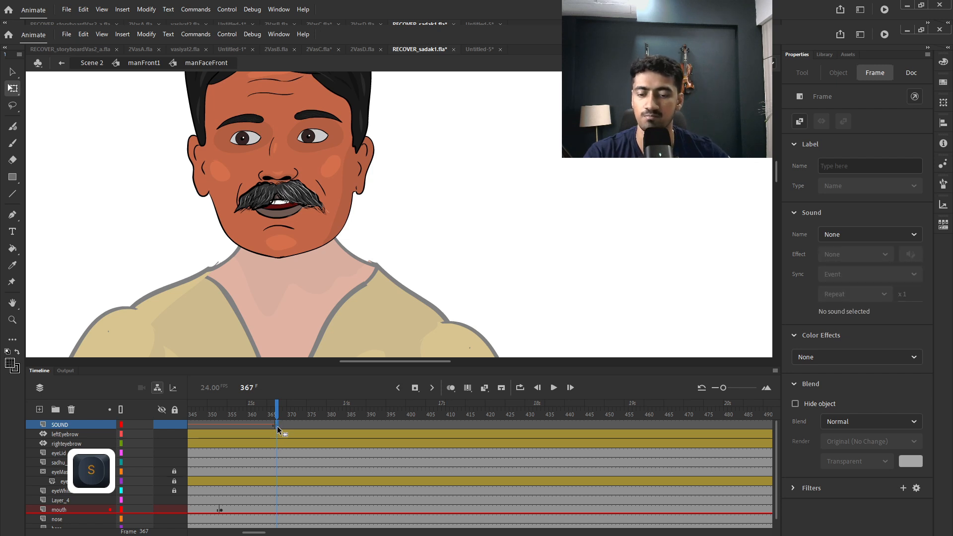
Place a fresh, untrimmed copy of 2Vas_Marker 01.mp3 at frame 367 on the SOUND layer and select that frame.
click(281, 426)
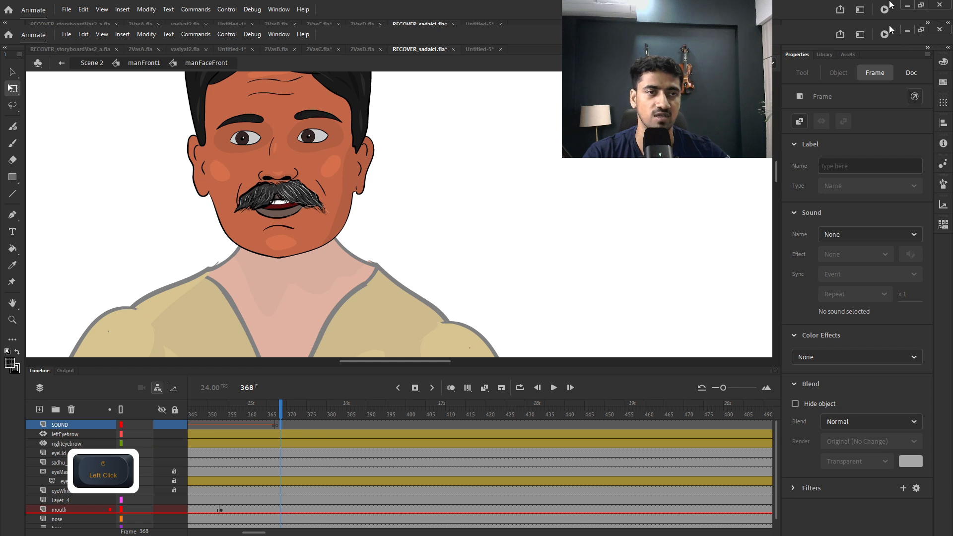
click(825, 54)
drag(847, 186, 276, 423)
click(276, 423)
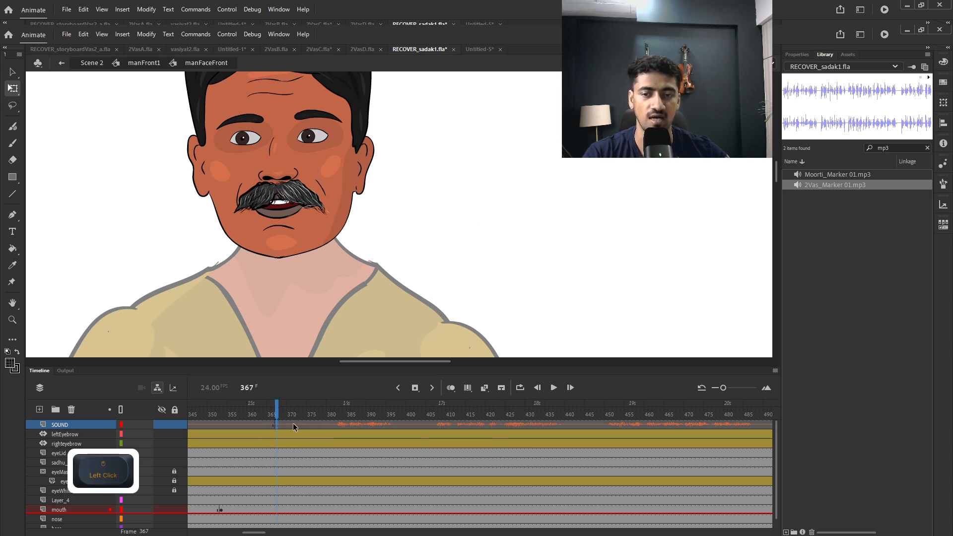
Play the untrimmed sound from frame 367 to 438, and the opening dialogue from frame 1 to 64 for comparison.
click(552, 390)
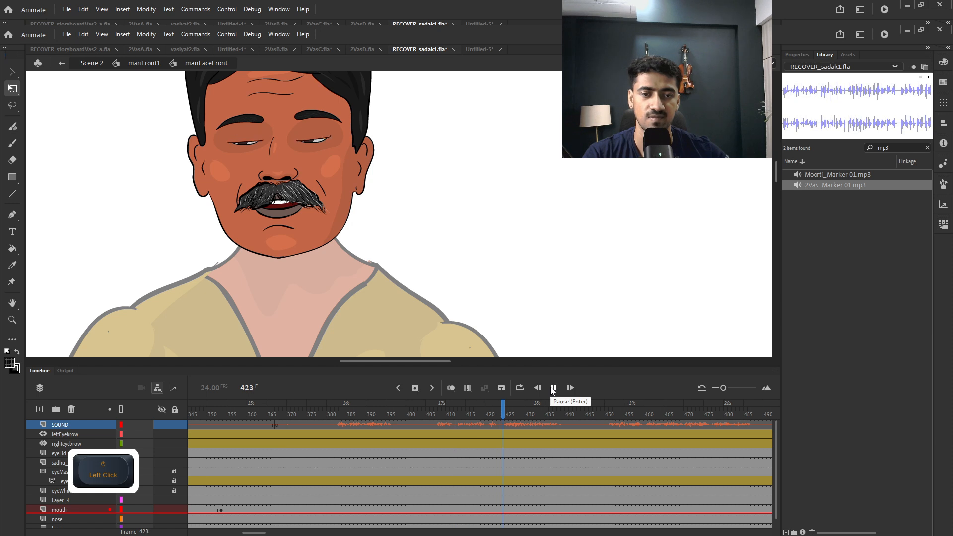
click(553, 388)
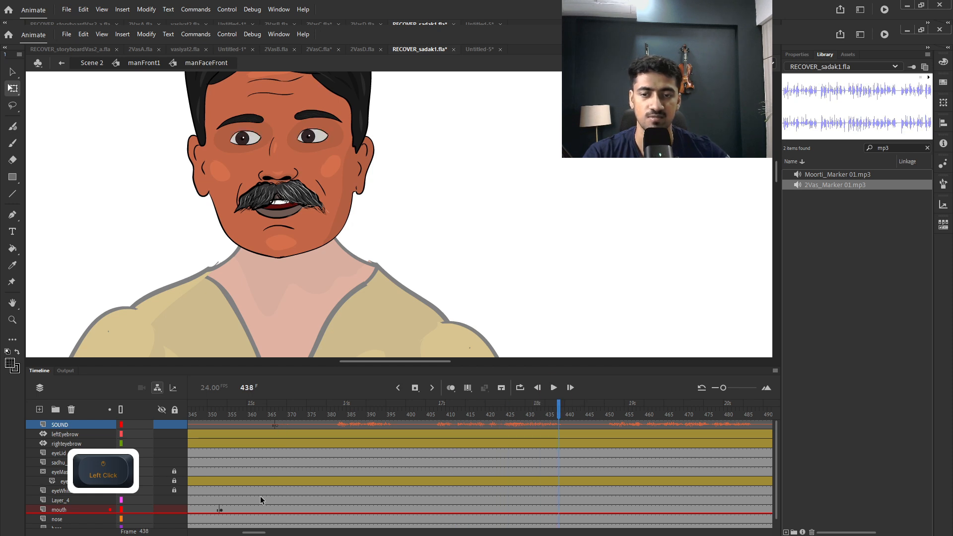
click(278, 431)
drag(252, 532, 162, 496)
click(190, 425)
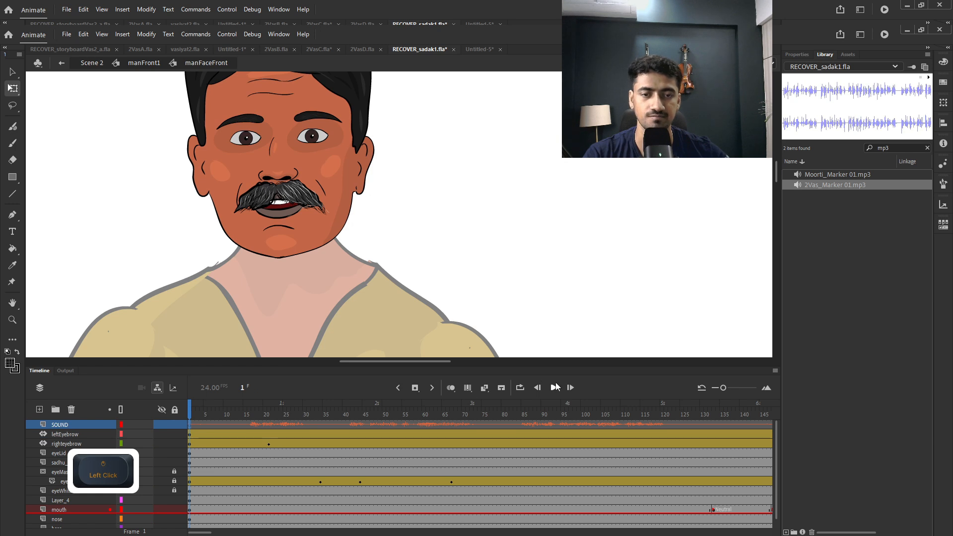
click(554, 387)
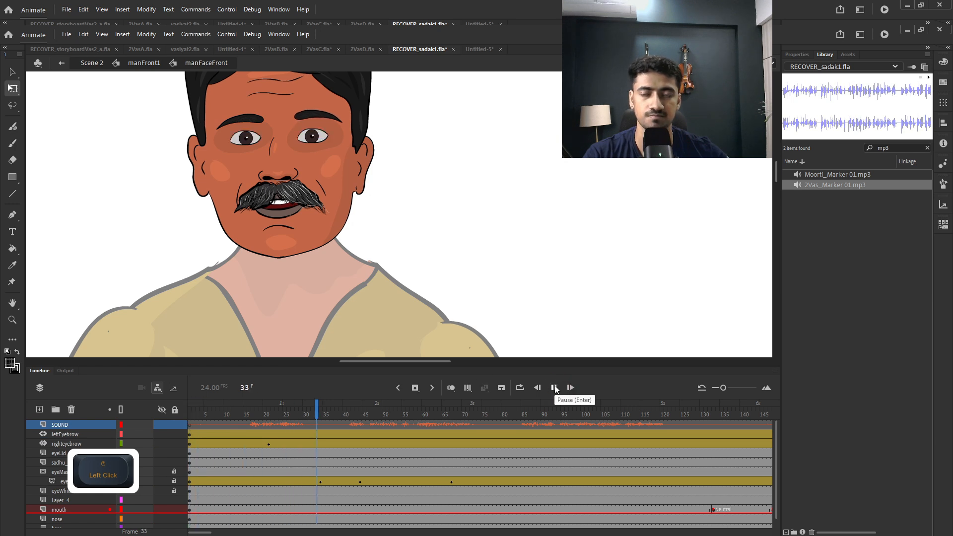
click(554, 388)
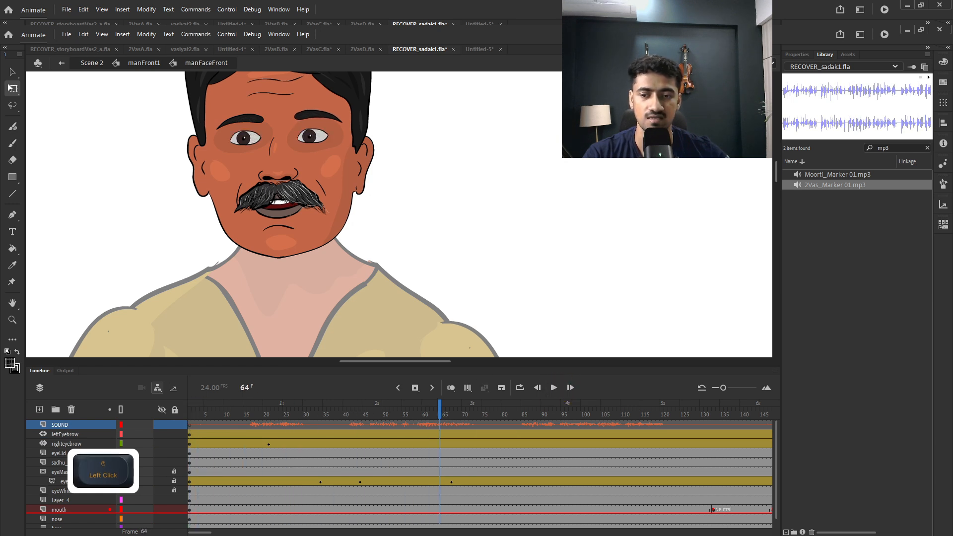
Return to frame 367 on the SOUND layer, replay the untrimmed copy and pause it at frame 439.
click(207, 530)
drag(207, 530, 255, 532)
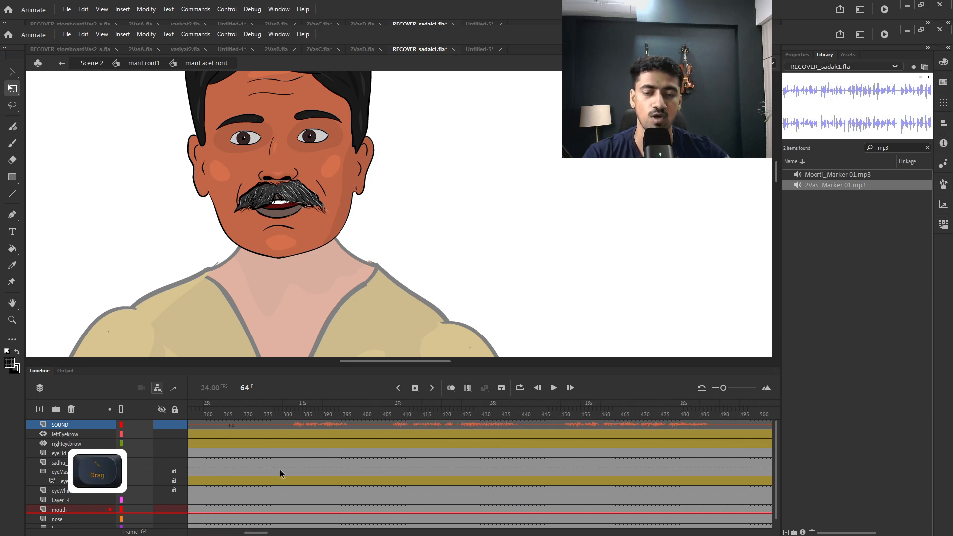
click(235, 427)
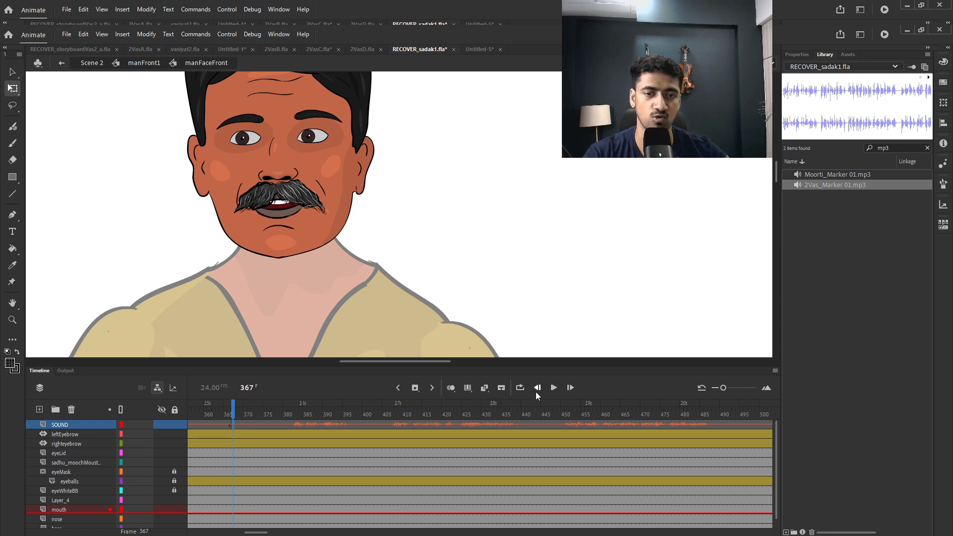
click(554, 388)
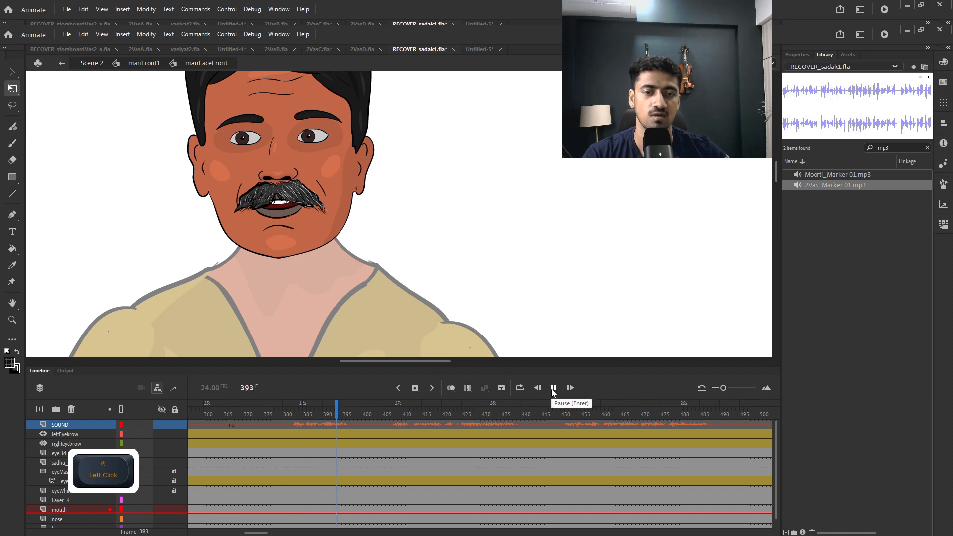
click(554, 388)
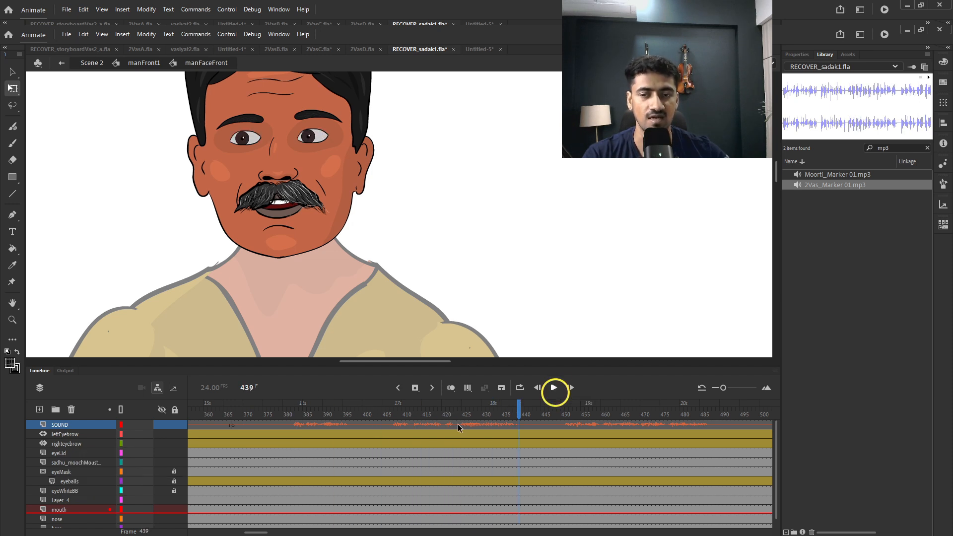
Trim the frame 367 sound's start to just past 15 seconds in Edit Envelope and play it through to frame 427.
click(234, 426)
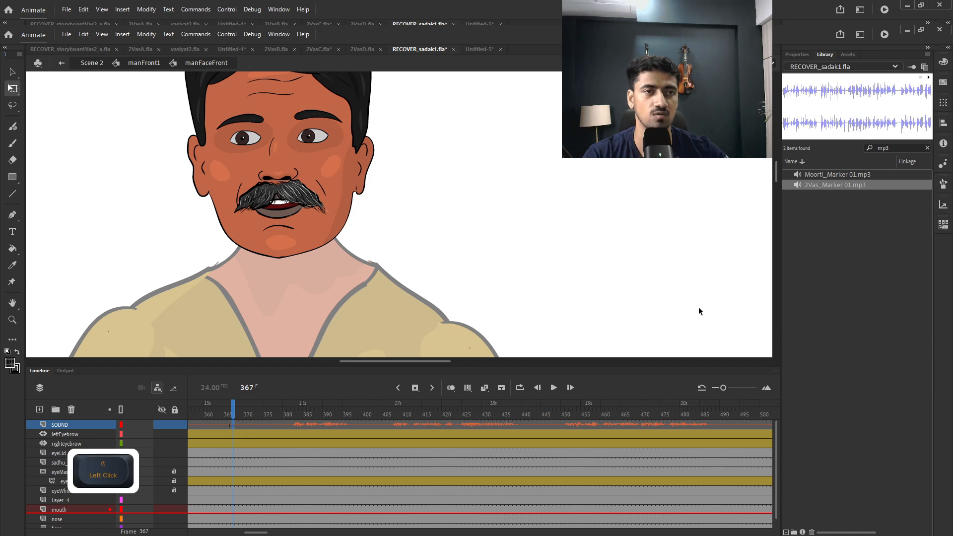
click(798, 54)
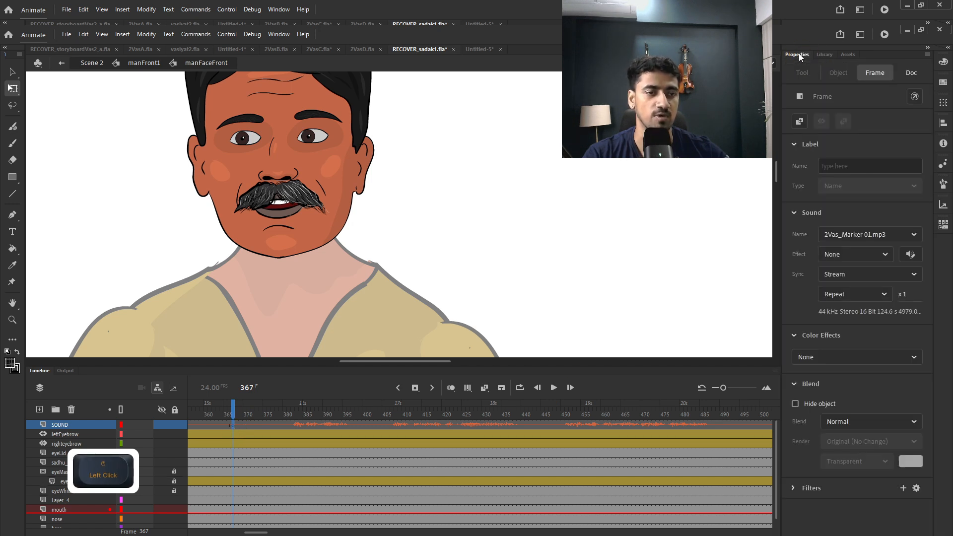
click(911, 255)
click(557, 364)
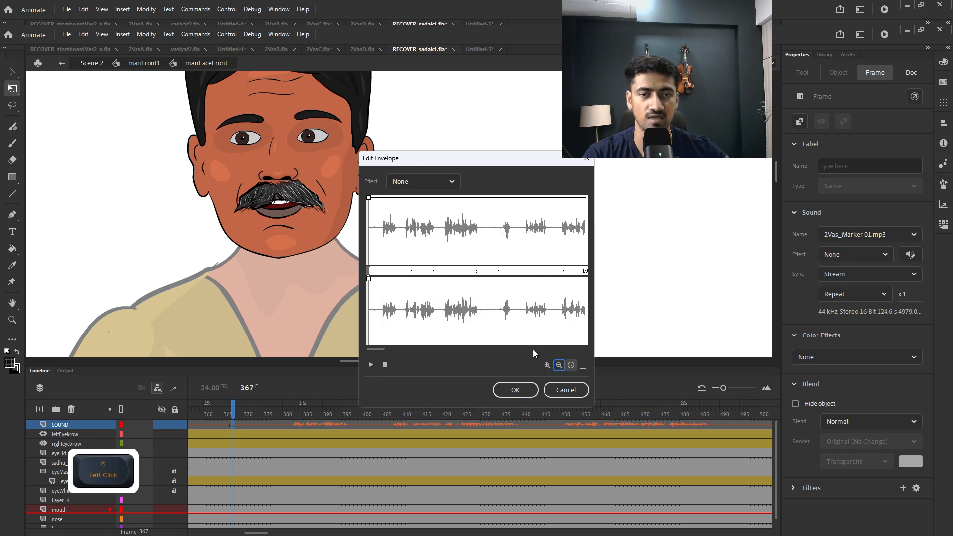
drag(369, 271, 581, 273)
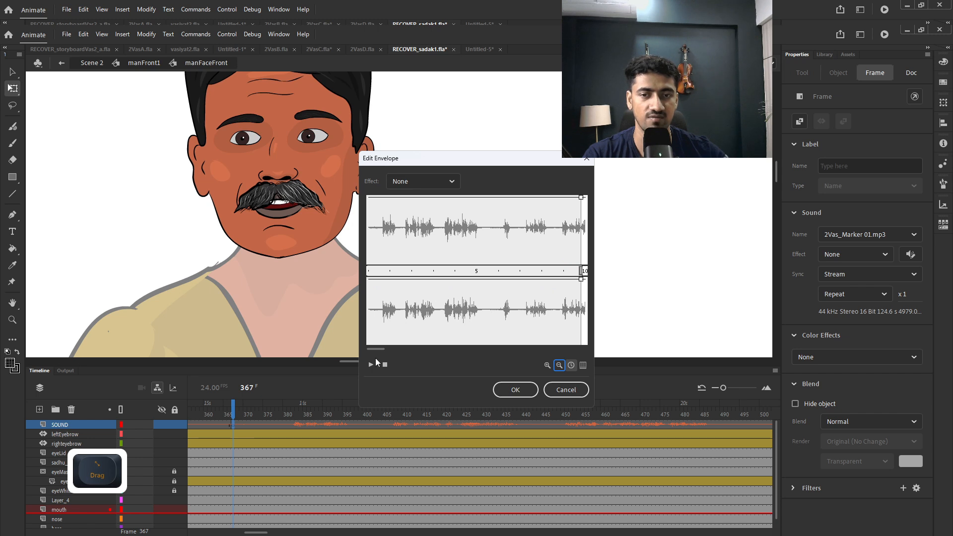
drag(375, 352, 390, 354)
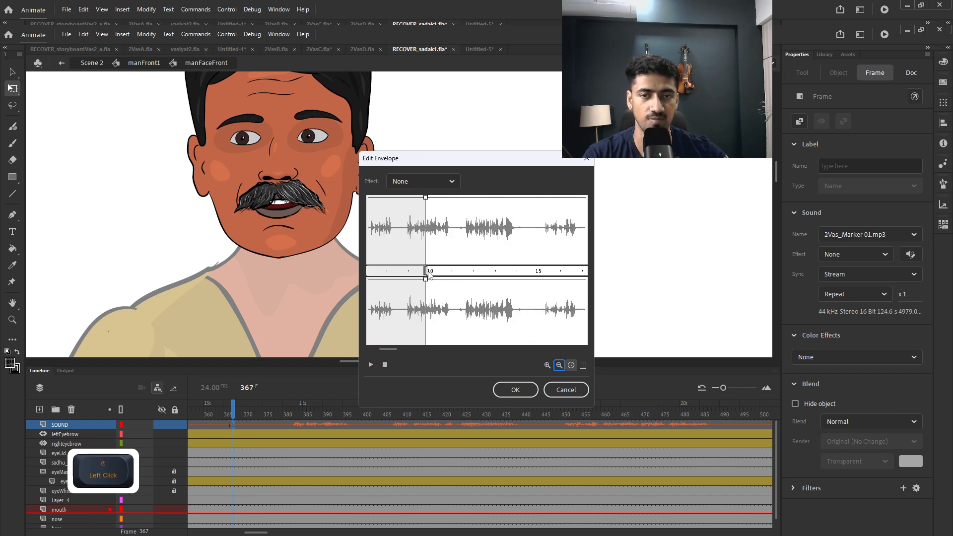
drag(429, 276, 544, 278)
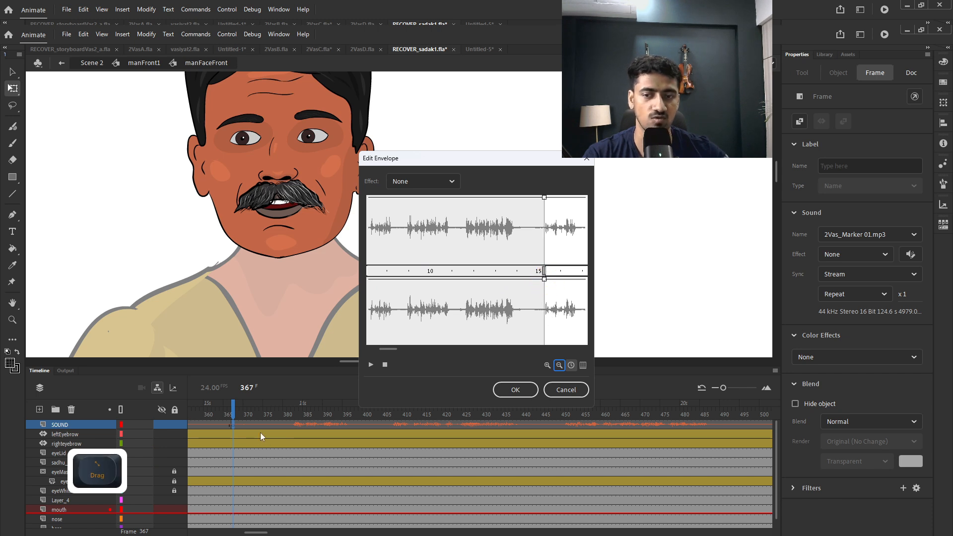
click(519, 390)
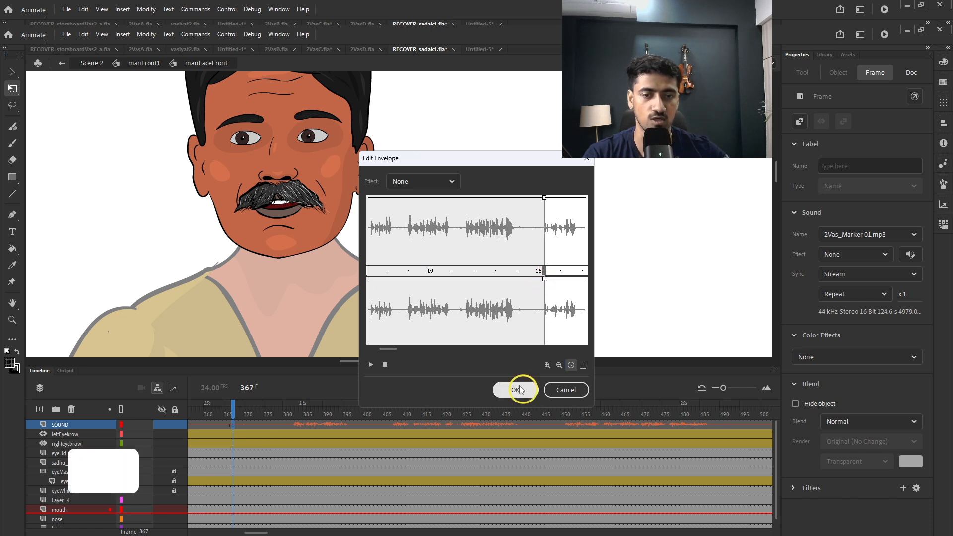
click(554, 388)
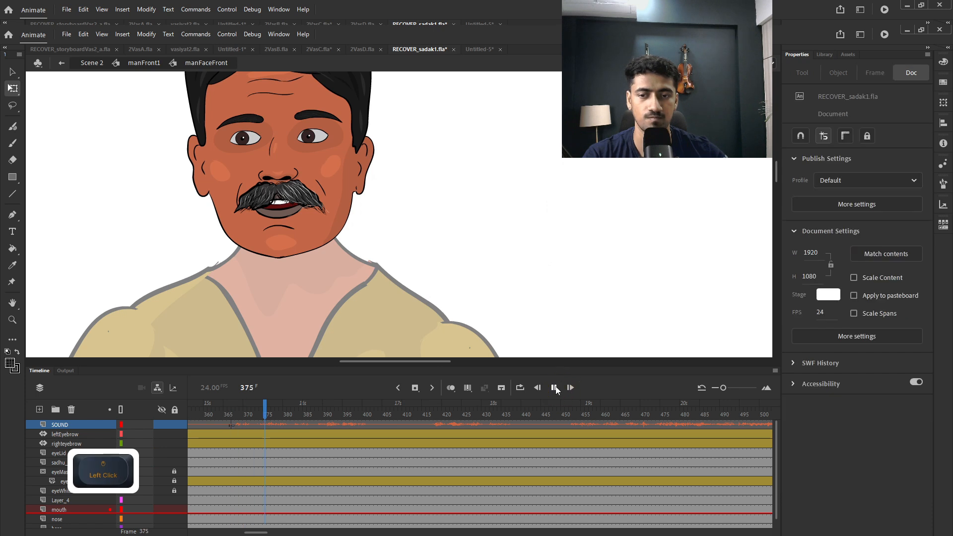
click(555, 388)
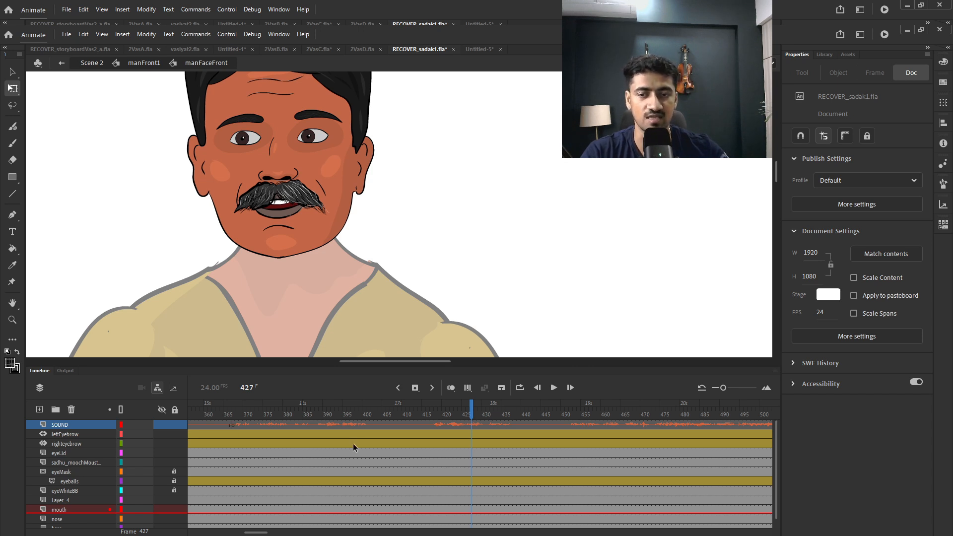
Remove the trimmed sound from frame 367 onward on the SOUND layer and reselect frame 367.
click(232, 425)
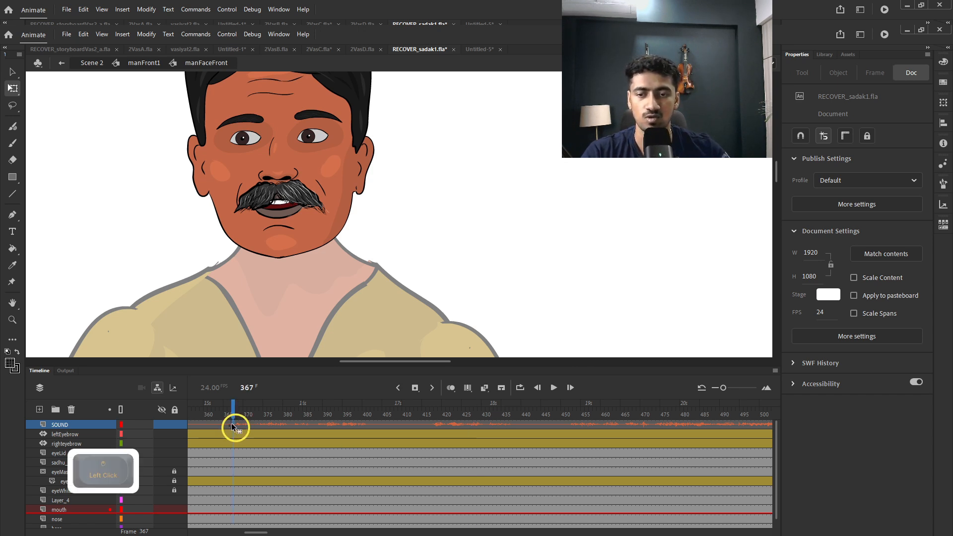
key(x)
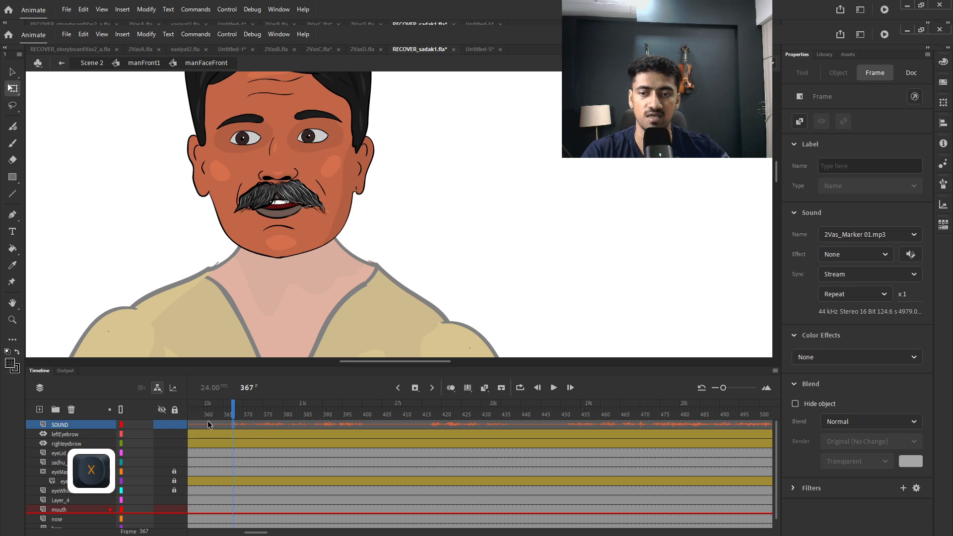
drag(257, 532, 253, 532)
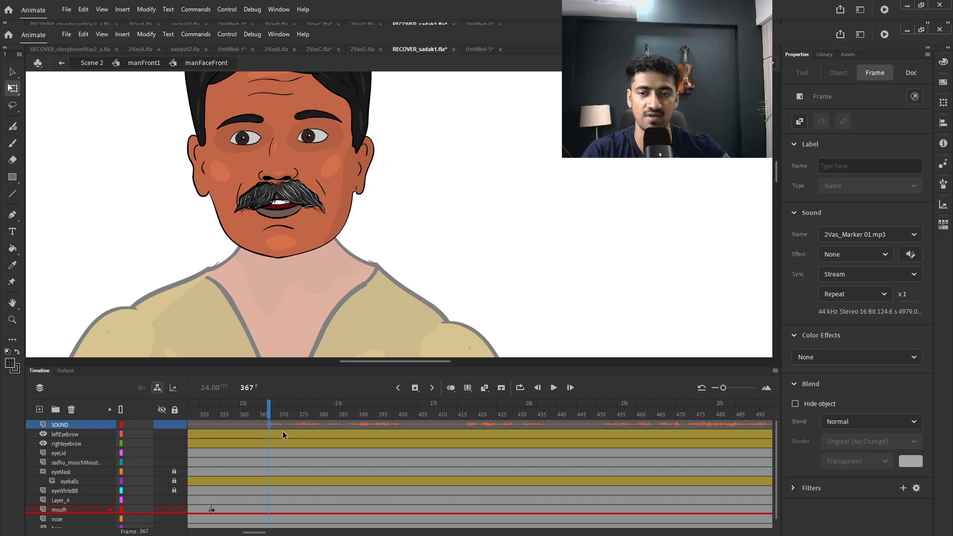
key(s)
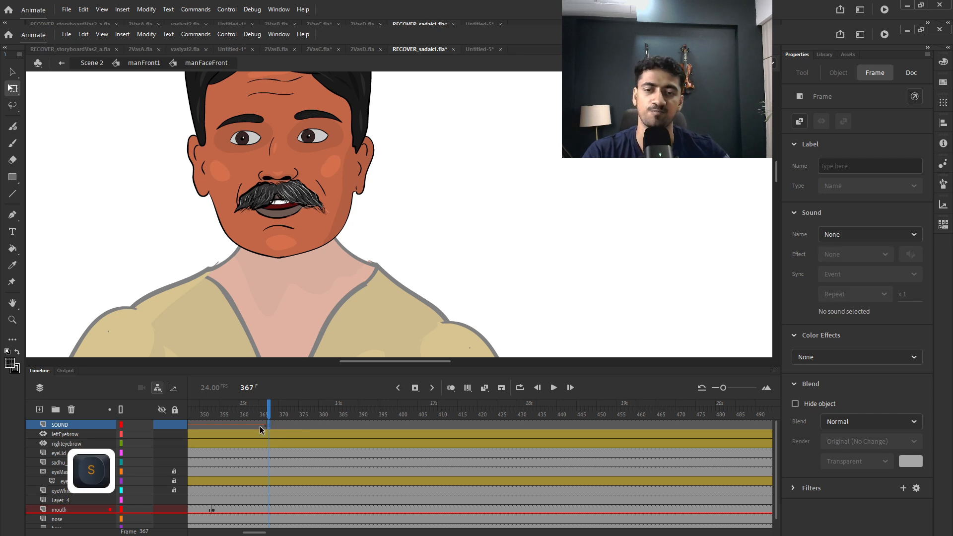
drag(212, 415, 253, 414)
click(270, 422)
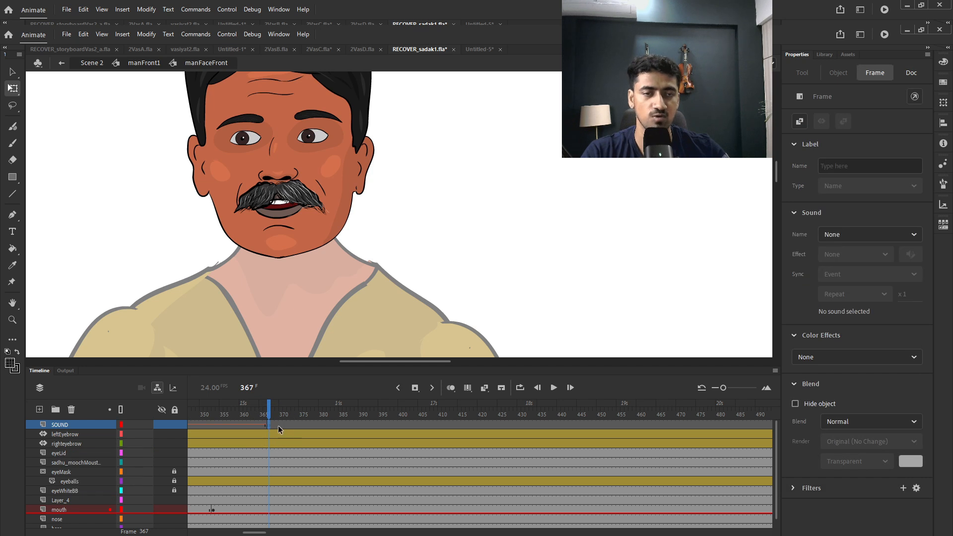
Place 2Vas_Marker 01.mp3 at frame 367 on the SOUND layer and extend the layer's frames to about frame 403.
click(825, 55)
drag(839, 184, 482, 266)
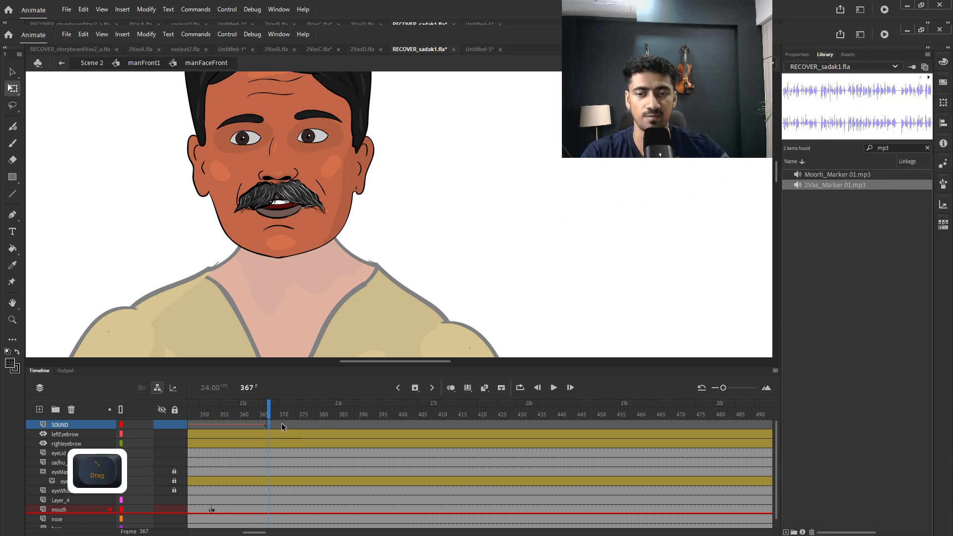
drag(278, 424, 413, 424)
click(324, 425)
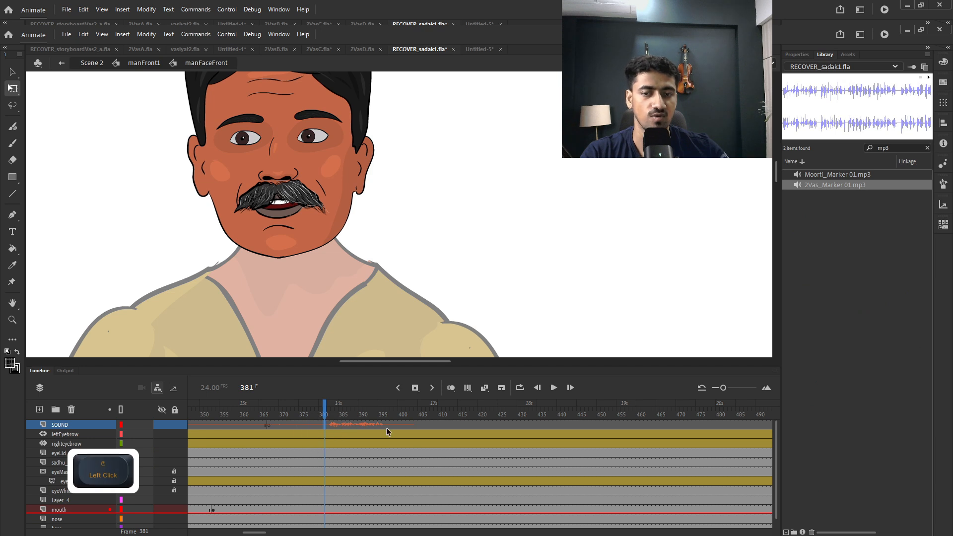
Trim the frame 367 sound in Edit Envelope so it starts at about 20 seconds, and apply the trim.
click(268, 425)
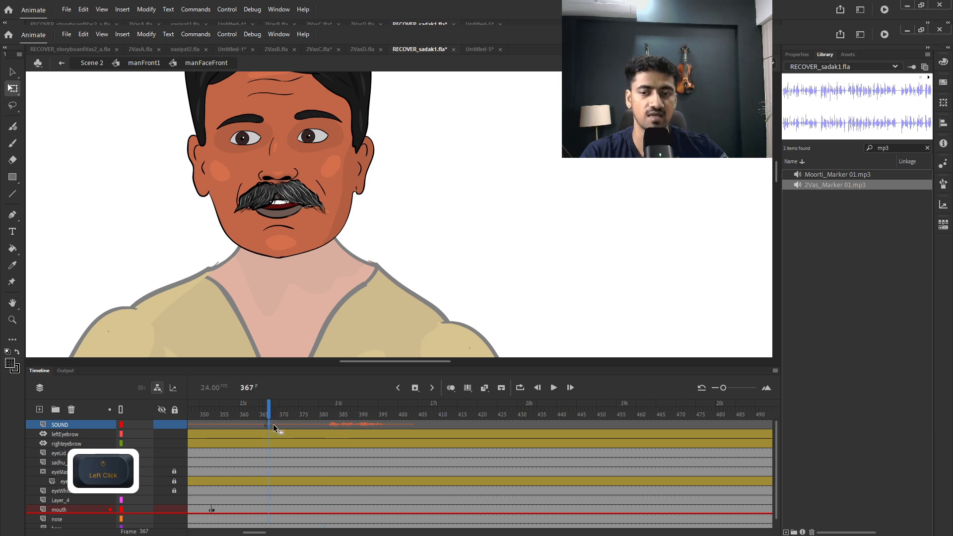
click(796, 54)
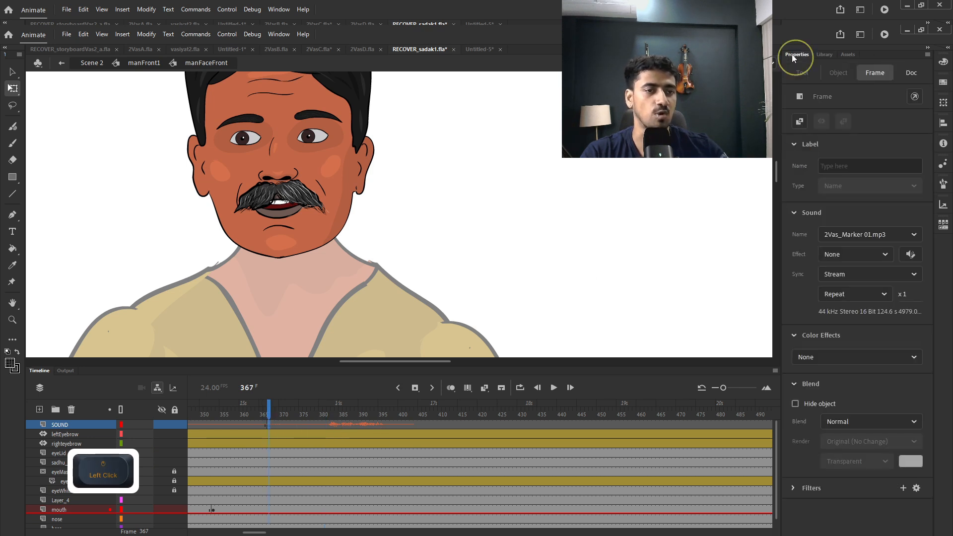
click(911, 255)
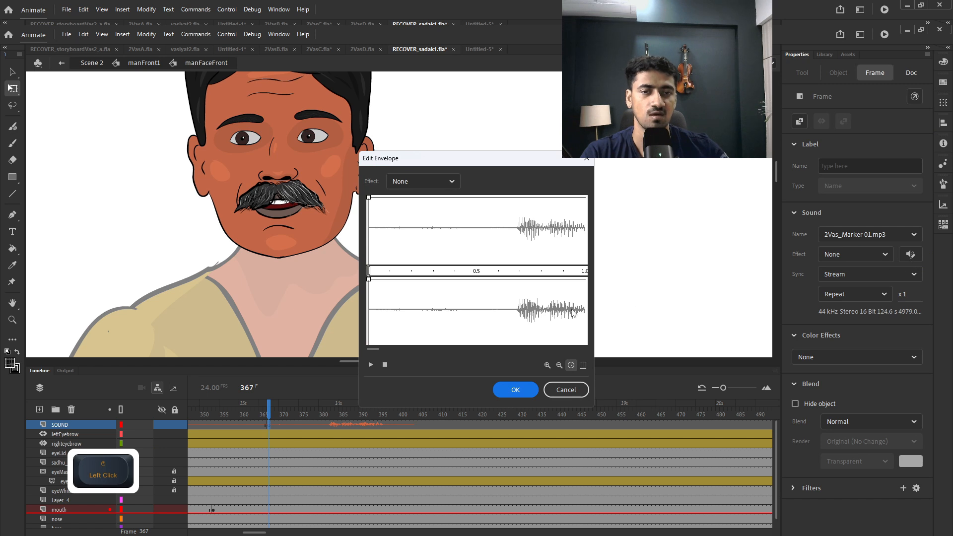
click(557, 366)
click(557, 365)
click(557, 365)
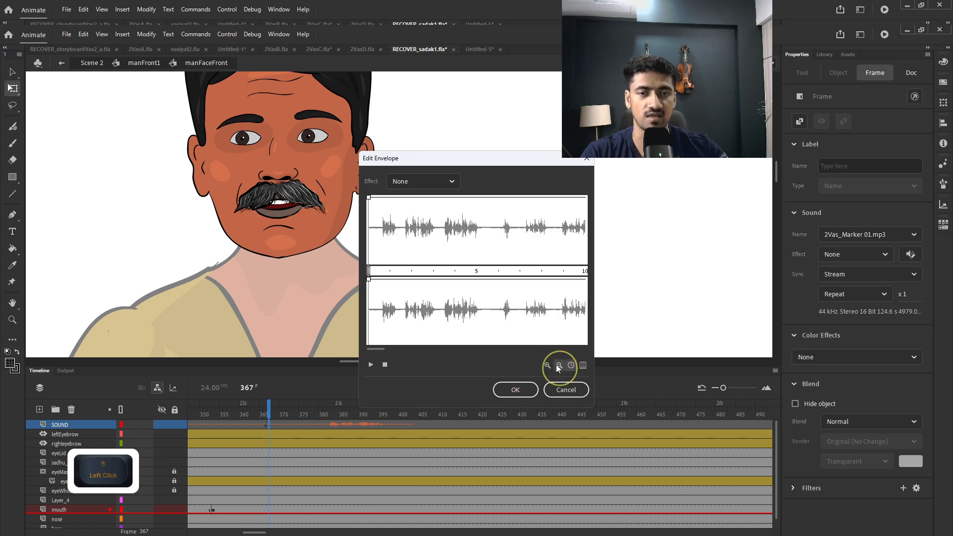
click(556, 365)
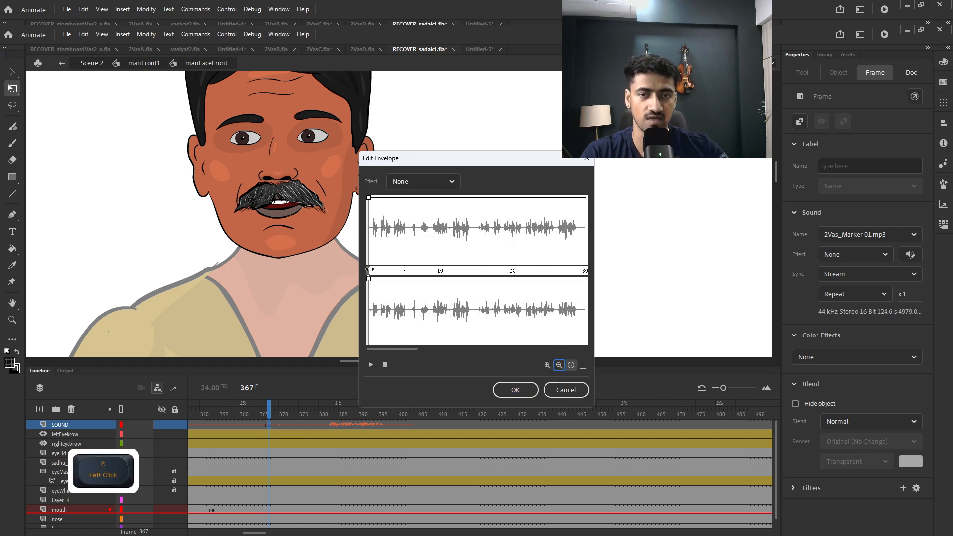
mouse_move(368, 271)
mouse_down()
mouse_move(522, 277)
mouse_move(515, 283)
mouse_up()
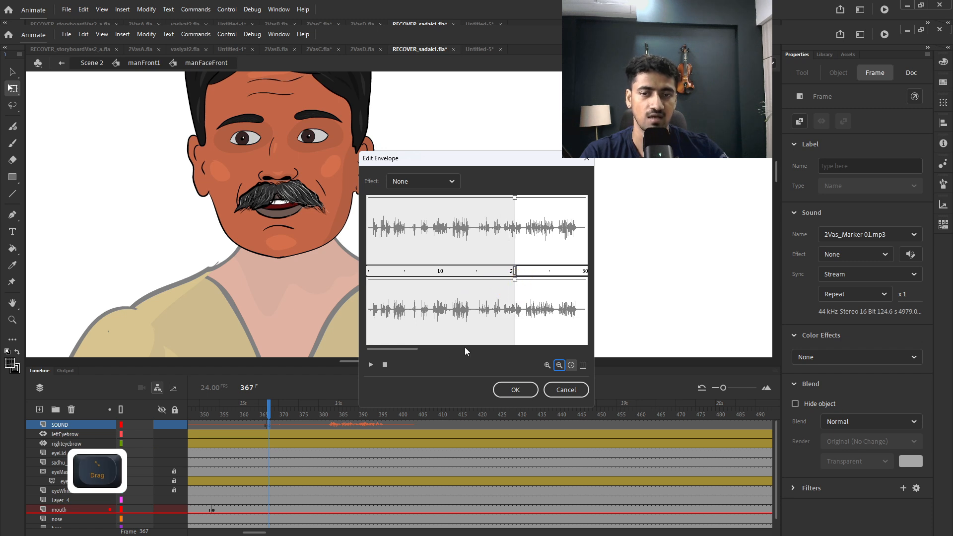
click(513, 390)
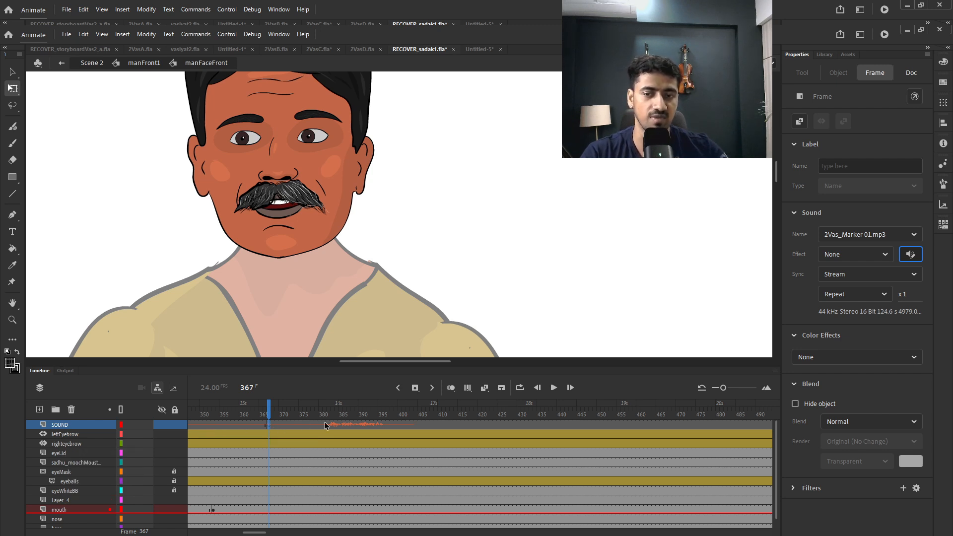
Play the newly trimmed sound from frame 367, pause it at frame 404 and bring the earlier mouth keyframes into view.
click(554, 388)
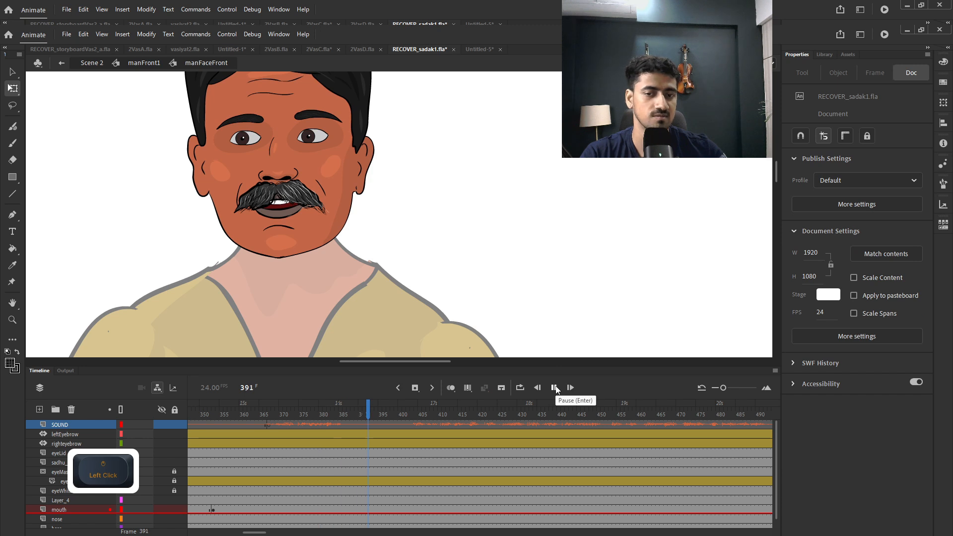
click(555, 388)
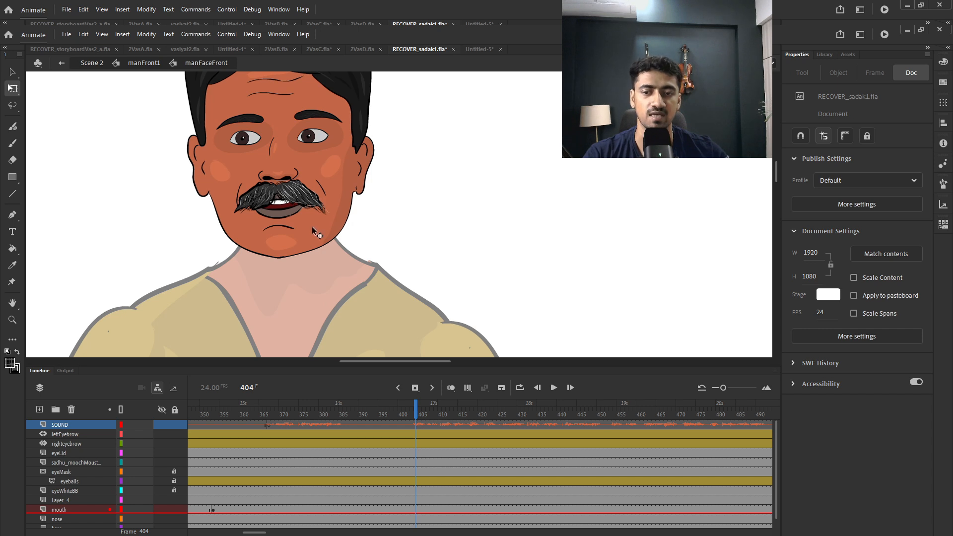
drag(261, 532, 250, 532)
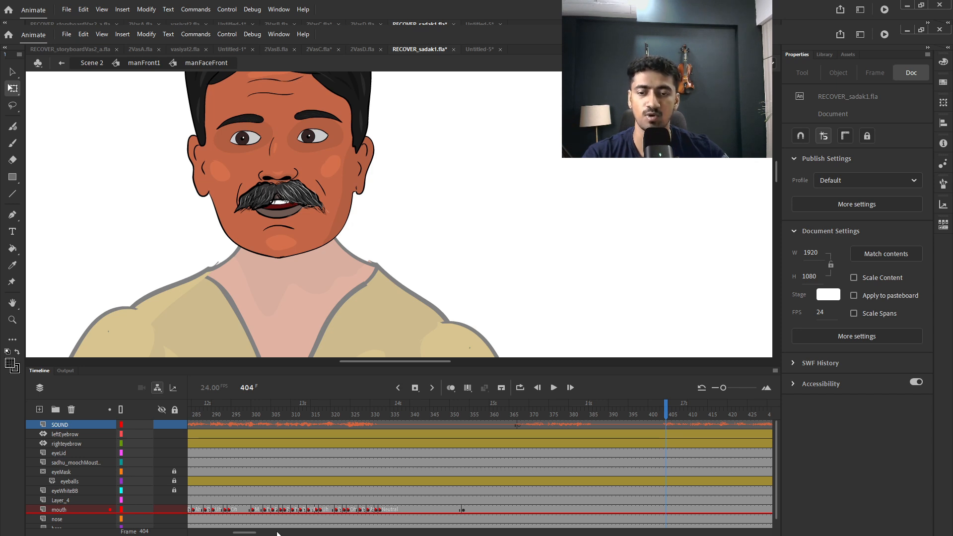
Play the lip-synced dialogue from frame 291 and pause it at frame 313.
drag(253, 534, 249, 534)
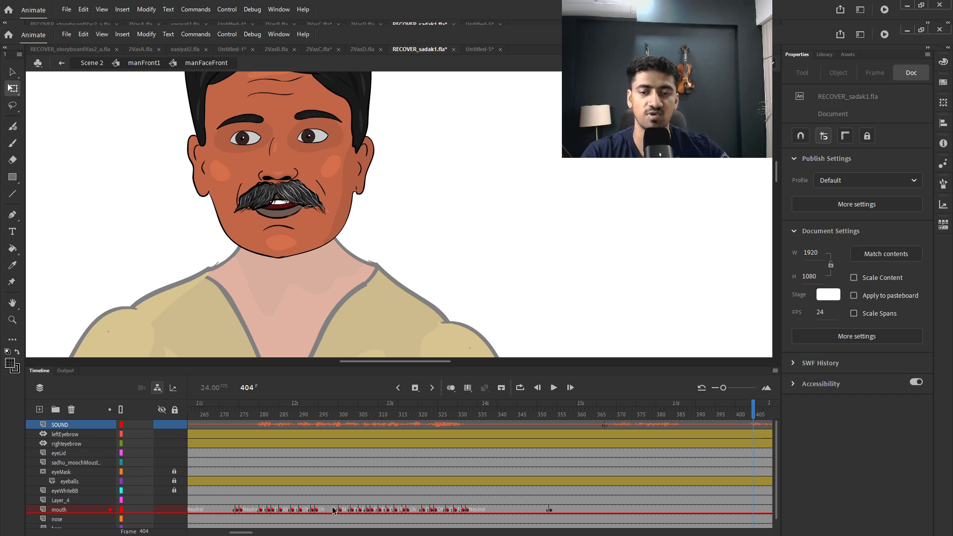
click(312, 463)
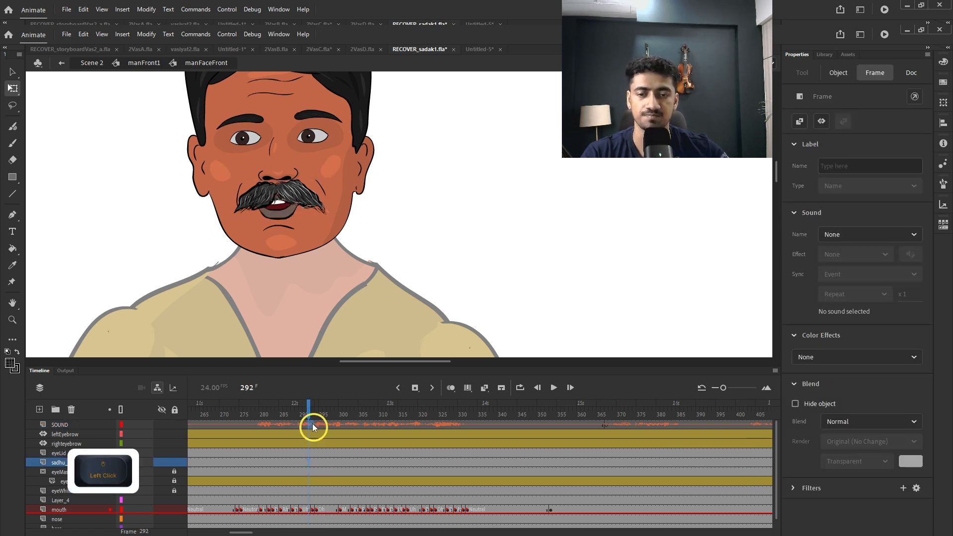
click(305, 428)
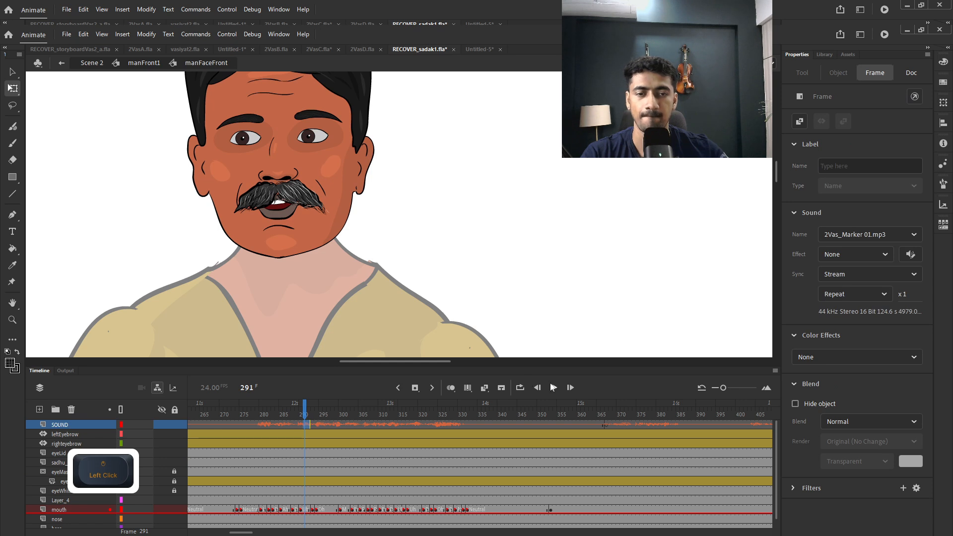
click(553, 388)
click(553, 388)
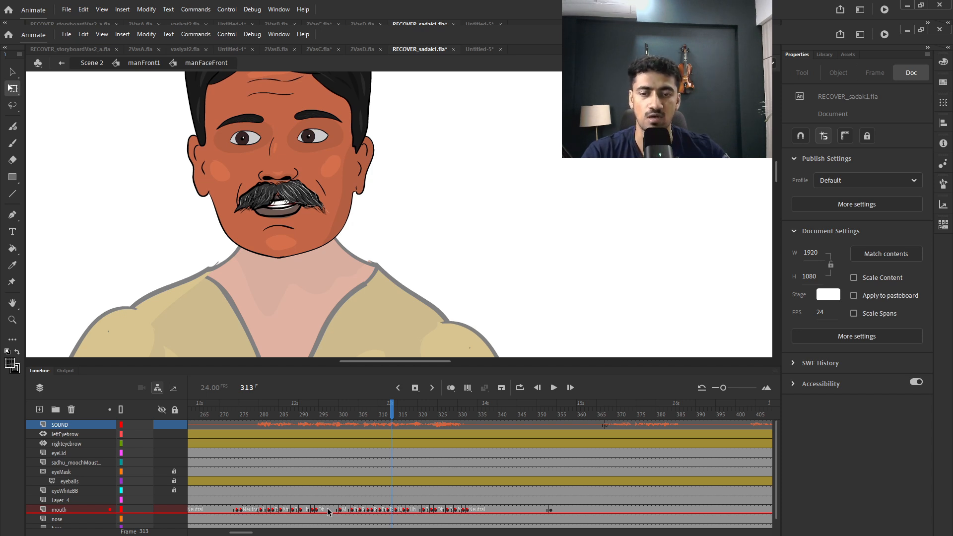
Add a keyframe at frame 298 on the mouth layer and set its mouth to pose 3 with the Frame Picker.
click(328, 510)
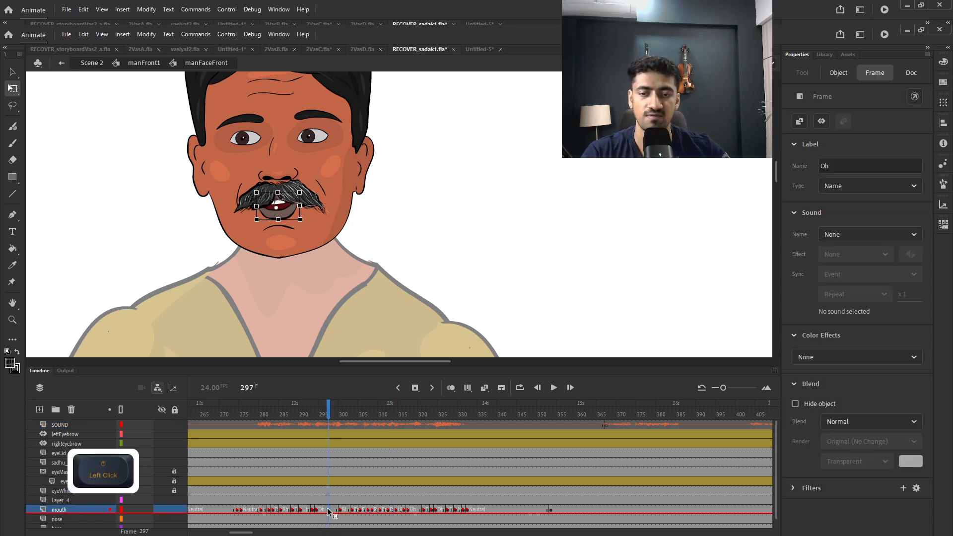
right_click(328, 511)
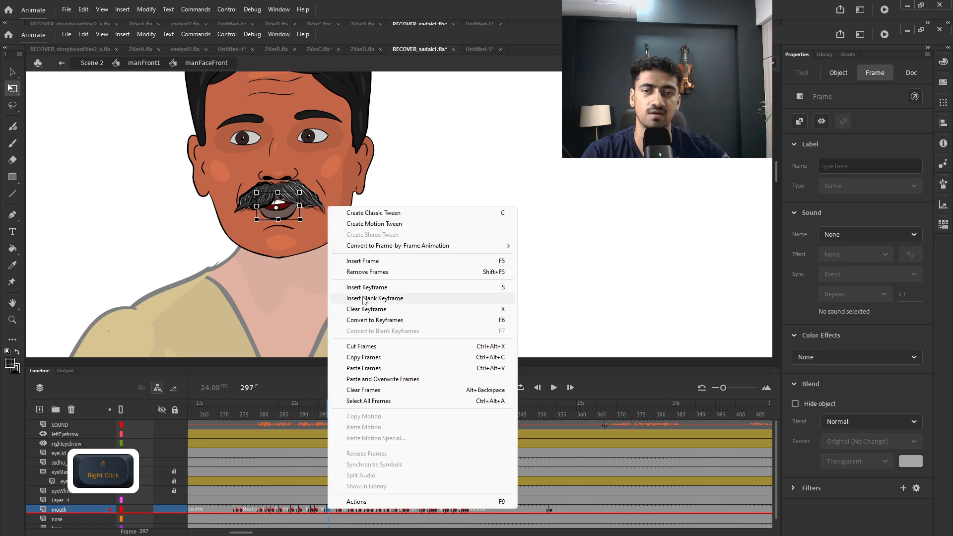
click(331, 511)
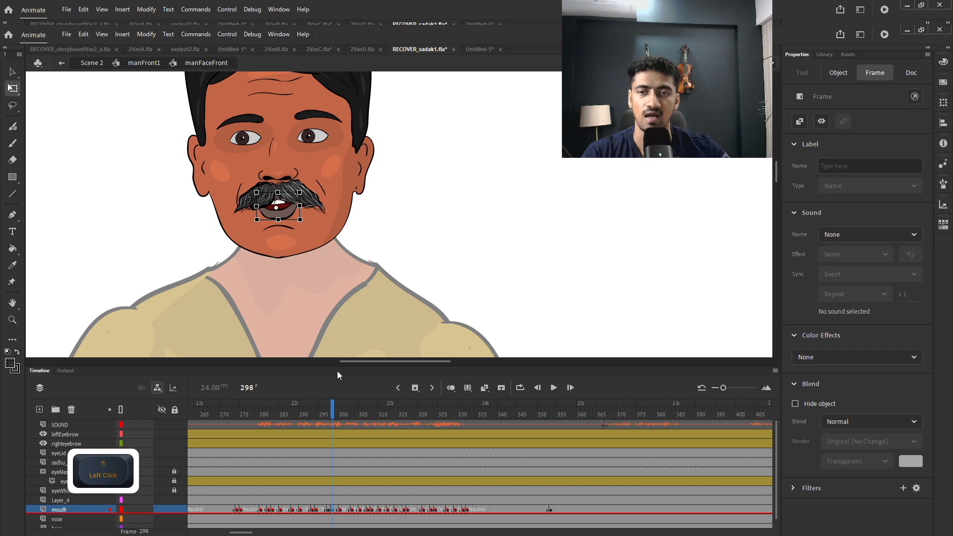
click(318, 240)
click(283, 208)
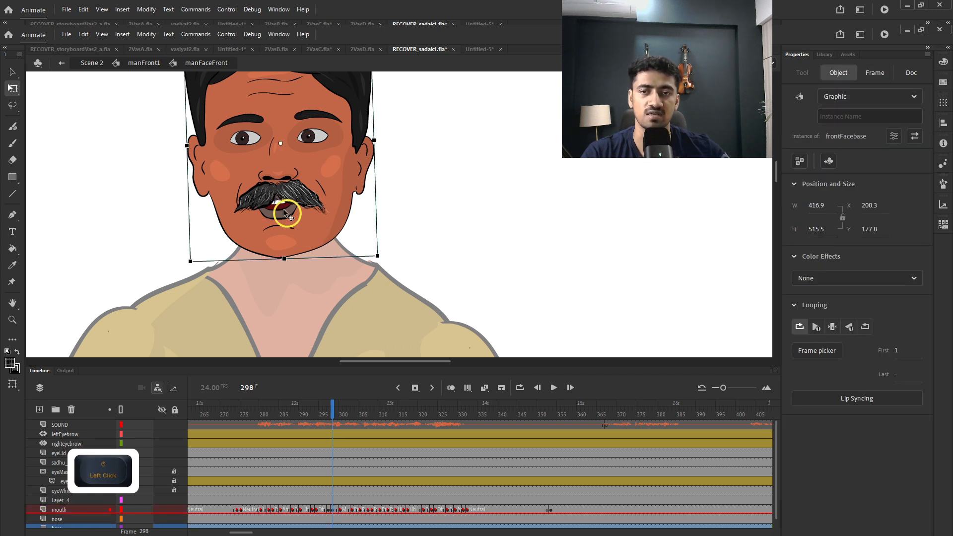
click(817, 350)
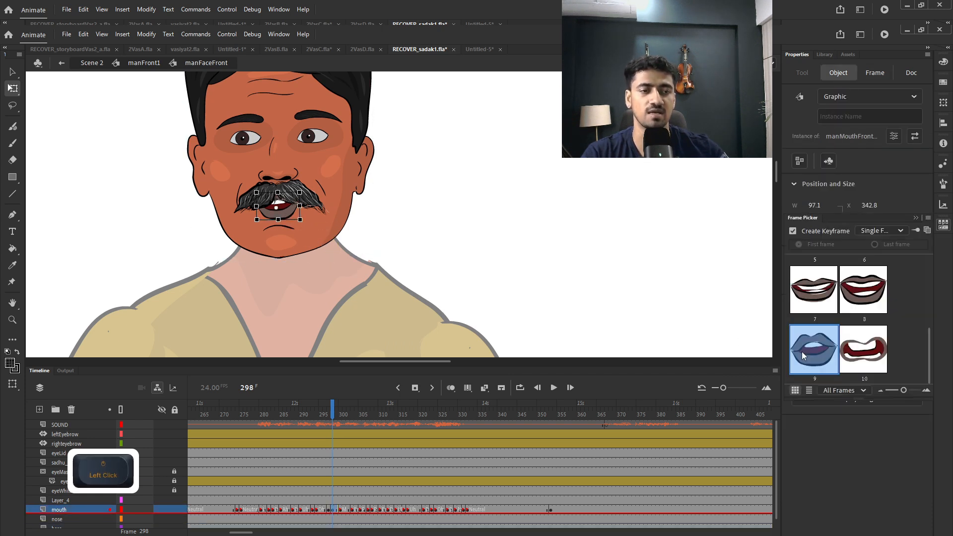
scroll(839, 332, down, 2)
scroll(839, 332, up, 1)
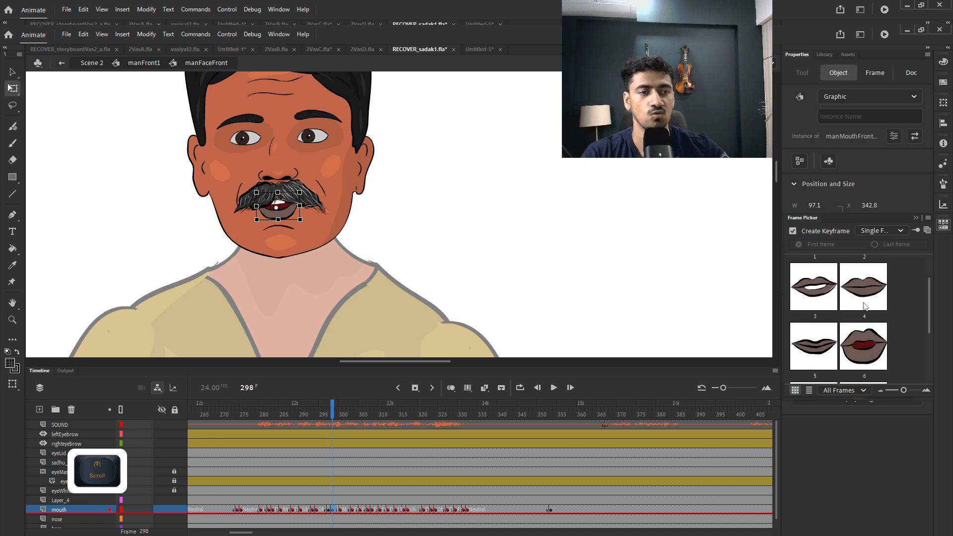
click(814, 293)
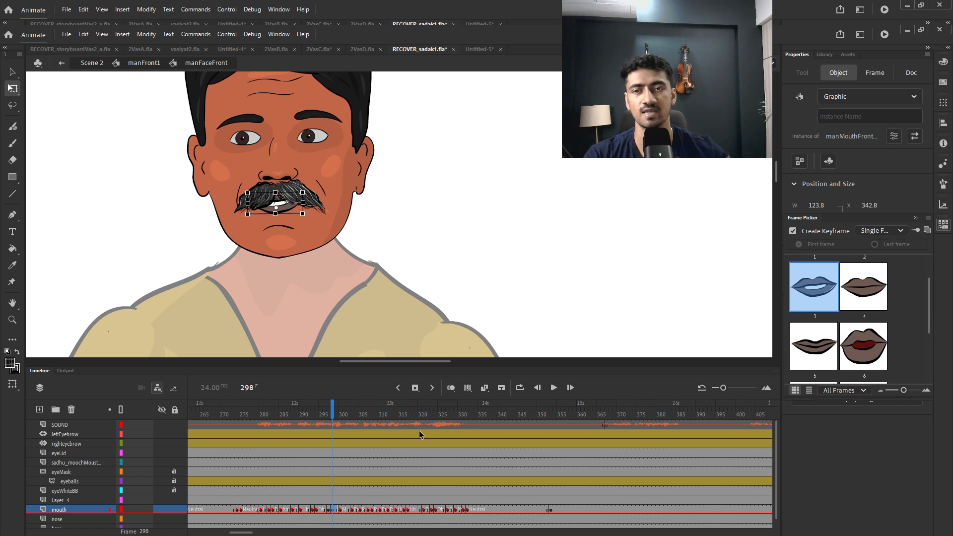
click(413, 252)
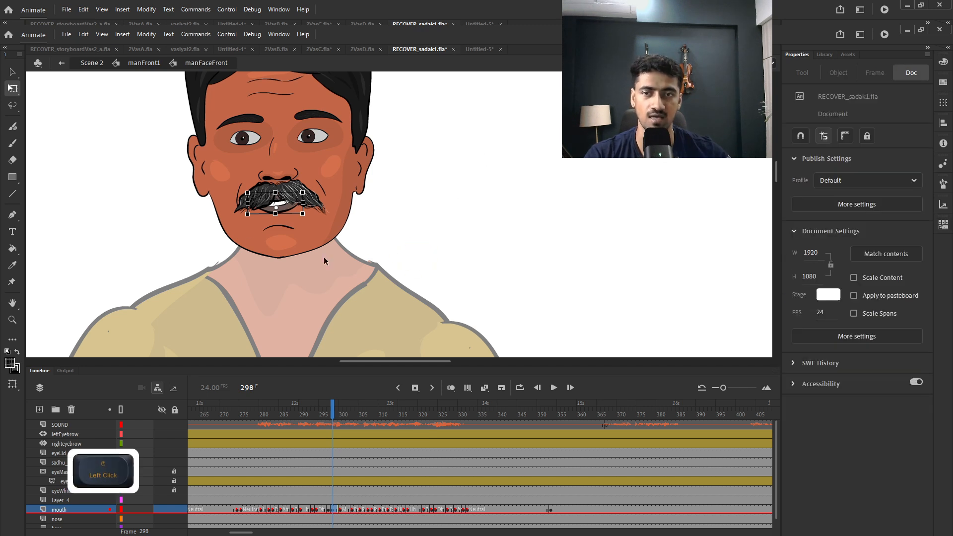
Open the mouth symbol, scrub through its mouth poses to frame 8, and return to manFaceFront.
double_click(281, 213)
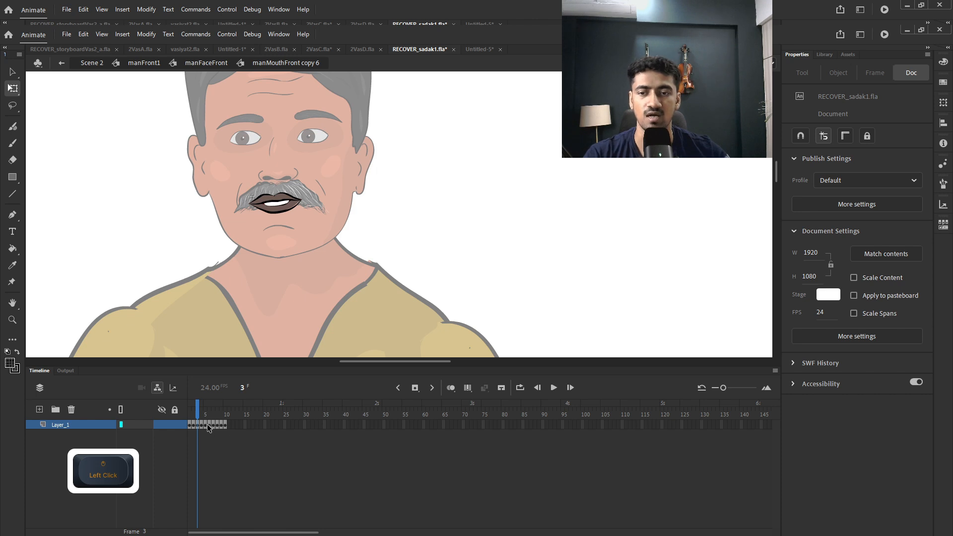
mouse_move(203, 420)
mouse_down()
mouse_move(190, 420)
mouse_move(216, 420)
mouse_up()
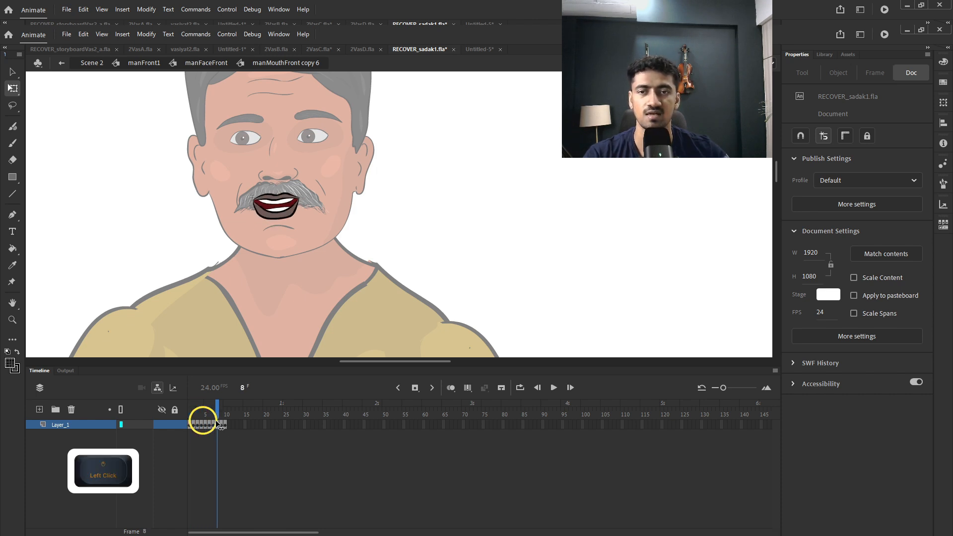
click(206, 69)
Review the viseme setup and the Ah pose choices in Lip Syncing for the mouth at frame 268, and close it without applying.
click(362, 502)
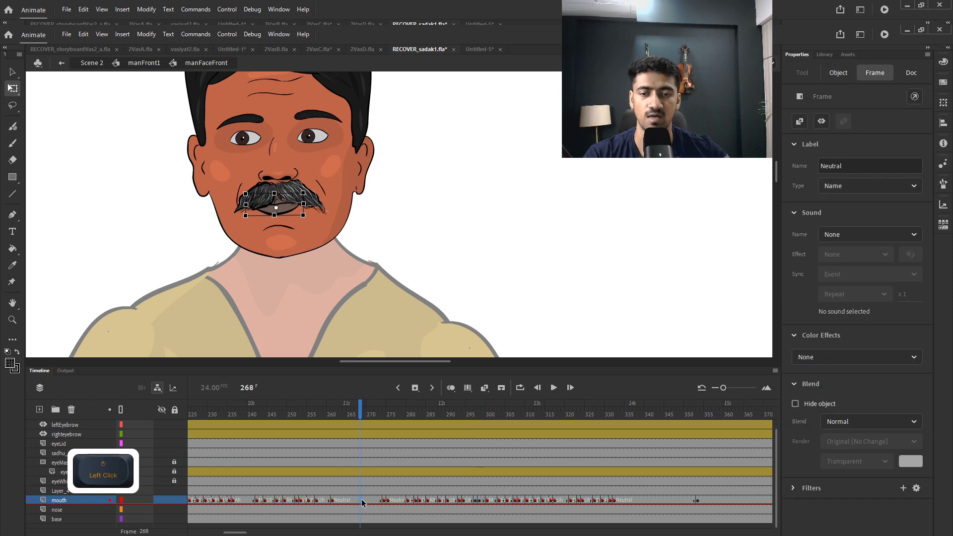
click(279, 207)
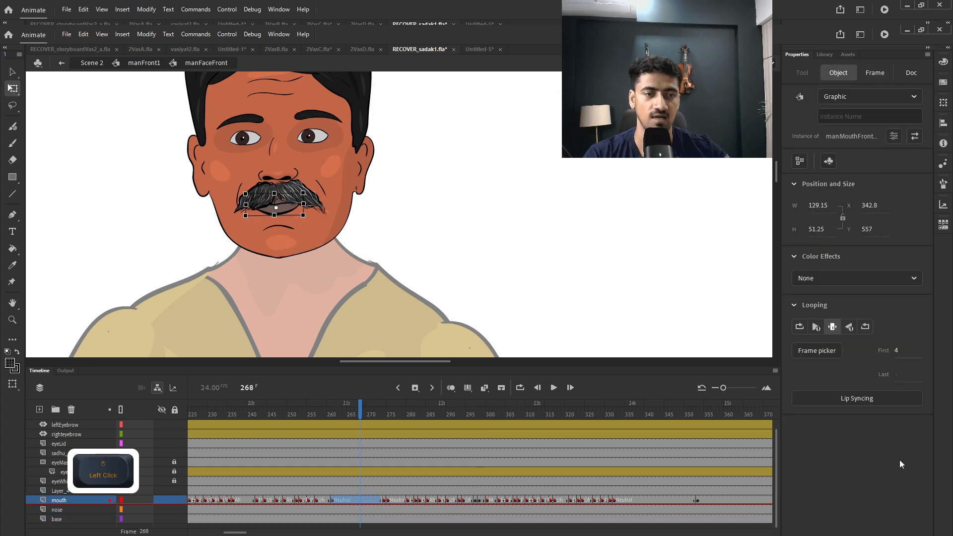
click(858, 399)
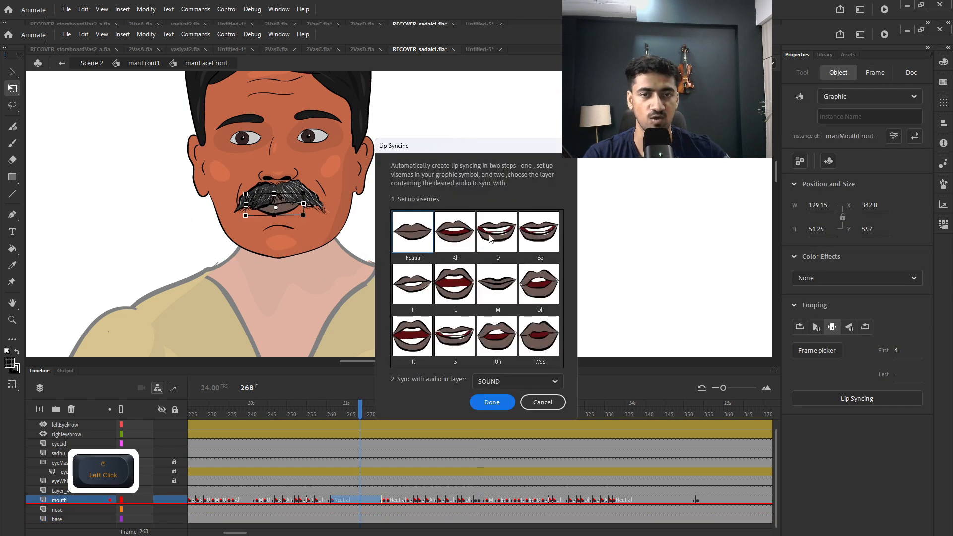
click(452, 242)
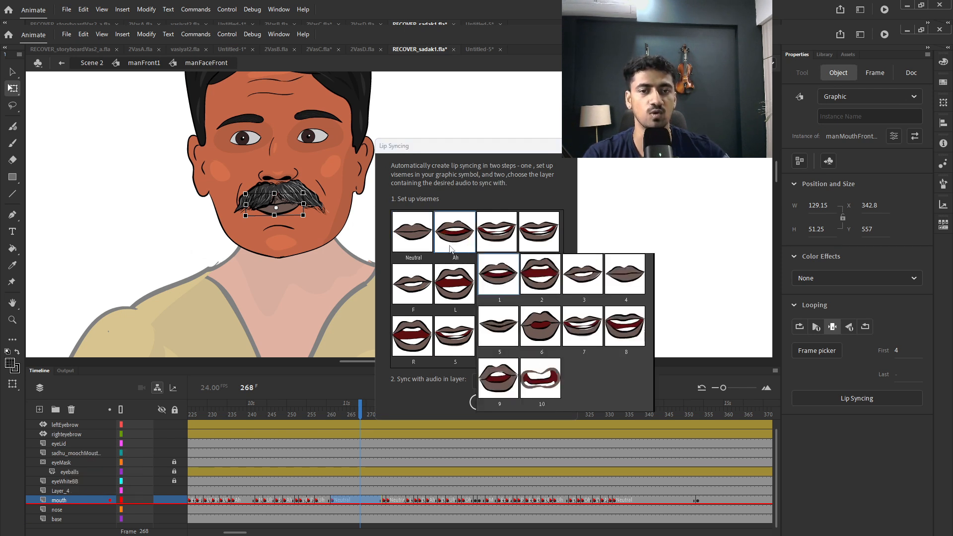
click(445, 240)
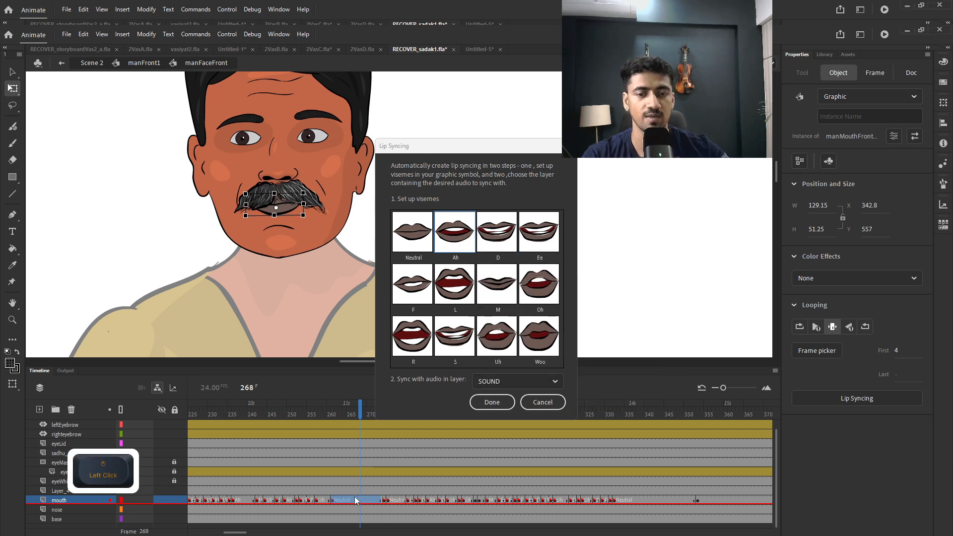
click(644, 496)
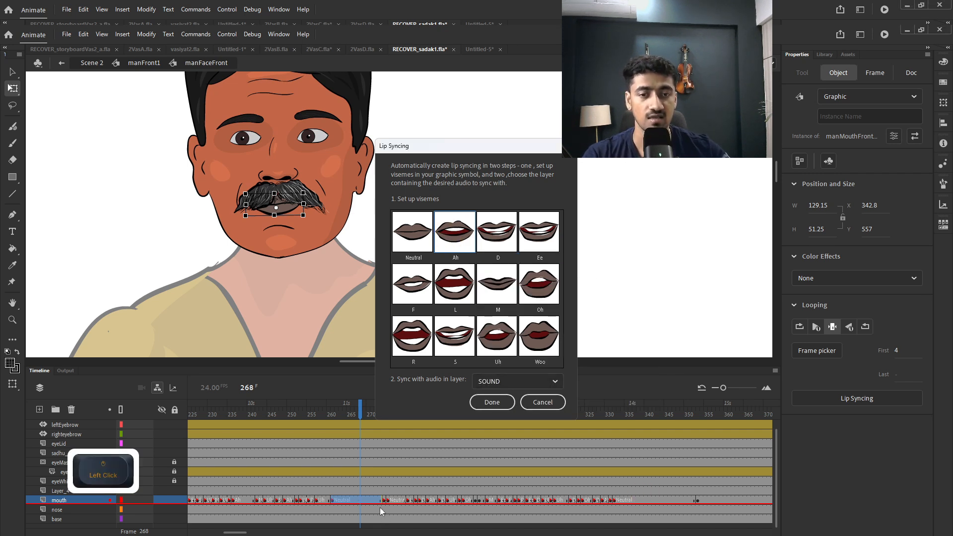
click(533, 403)
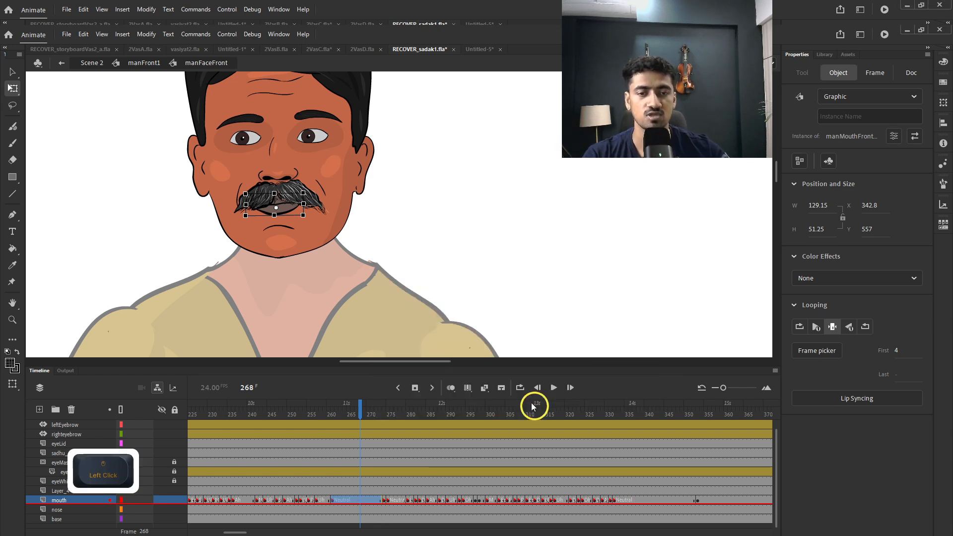
Add a keyframe at frame 434 on the mouth layer and select the mouth at frame 353.
click(245, 533)
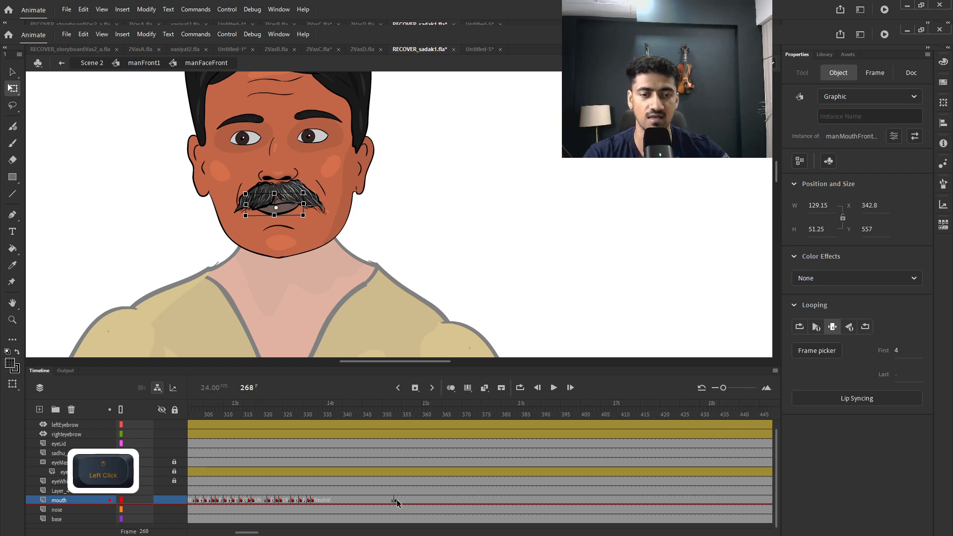
click(717, 500)
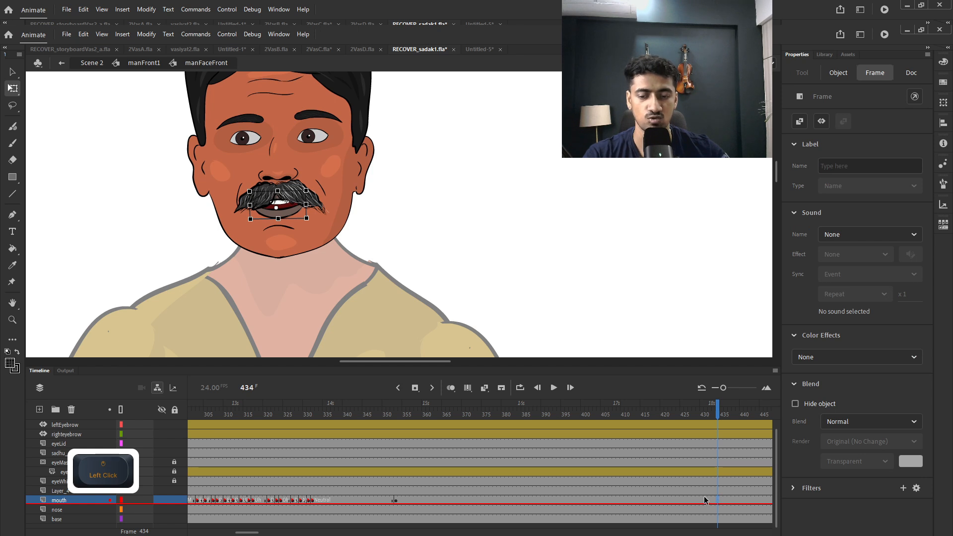
click(396, 501)
click(298, 216)
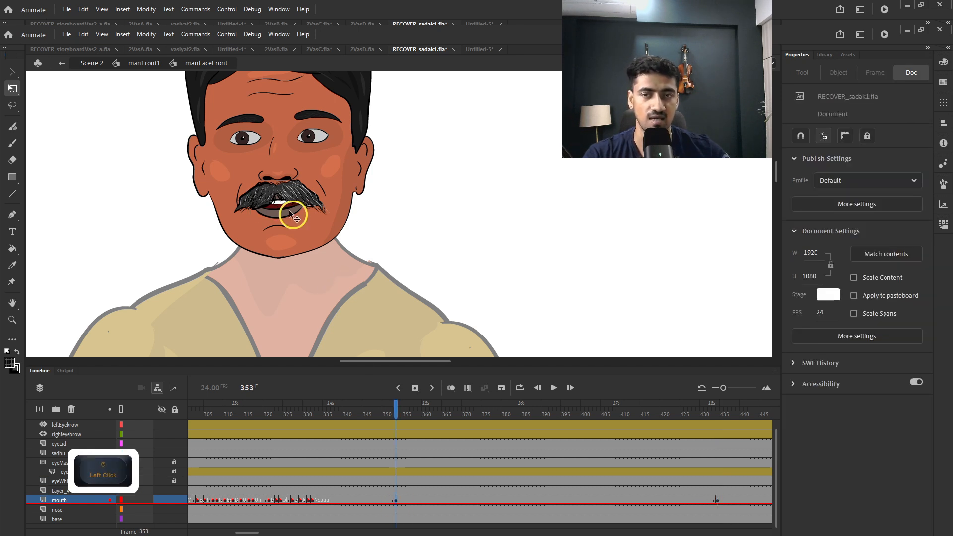